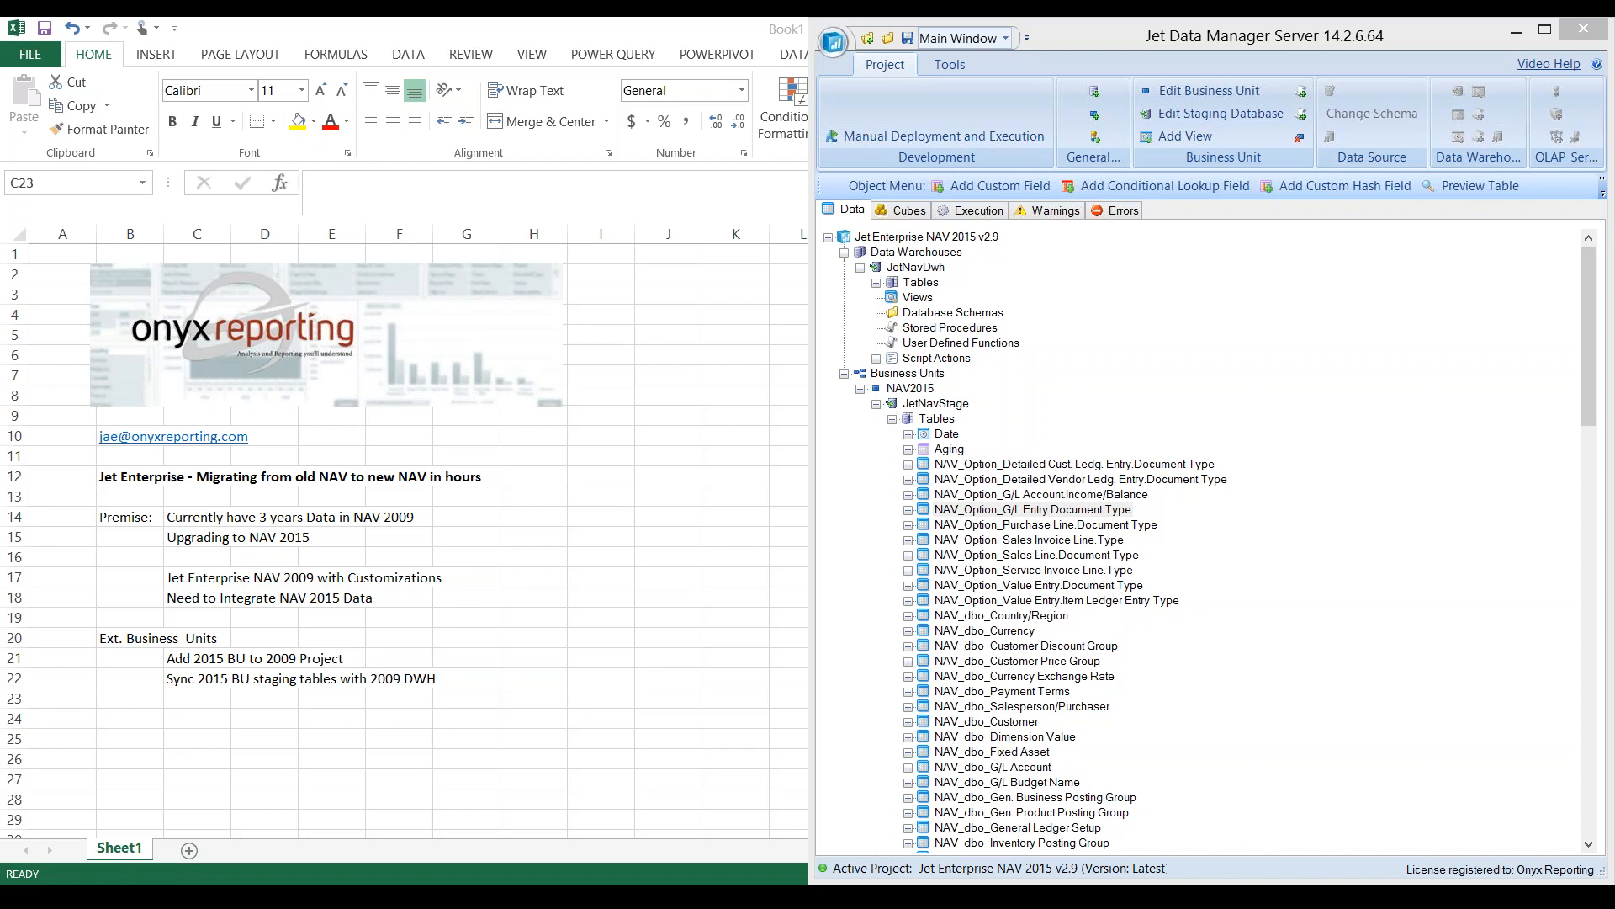
- Change the heading in cell B12 to "Jet Enterprise - Integrate from old NAV and new NAV in hours"
click(130, 477)
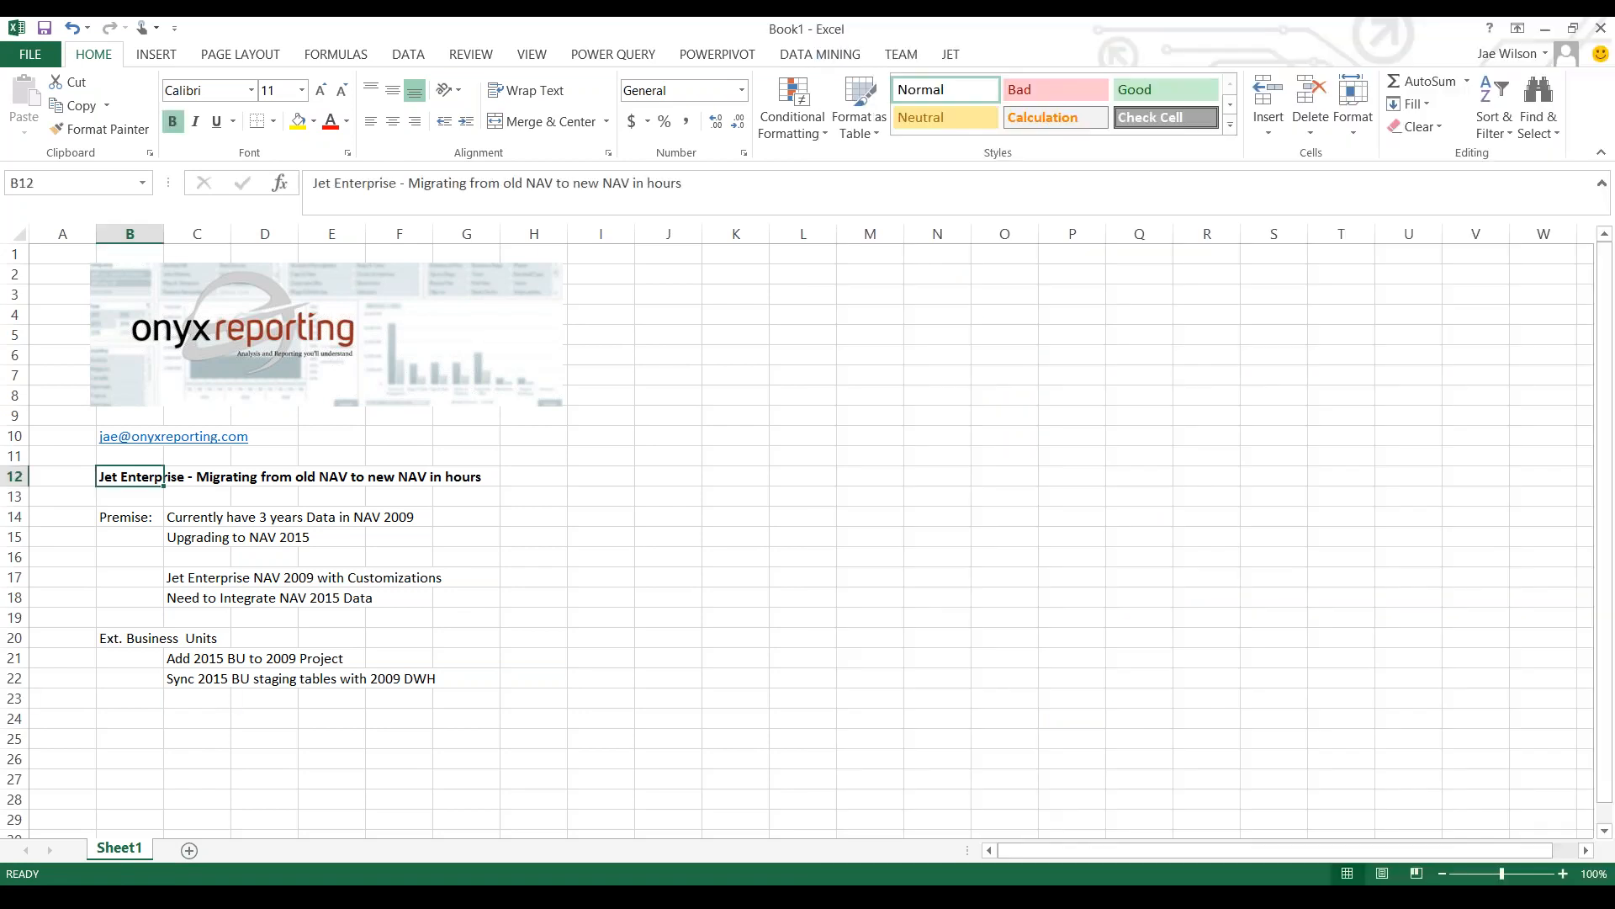
double_click(437, 182)
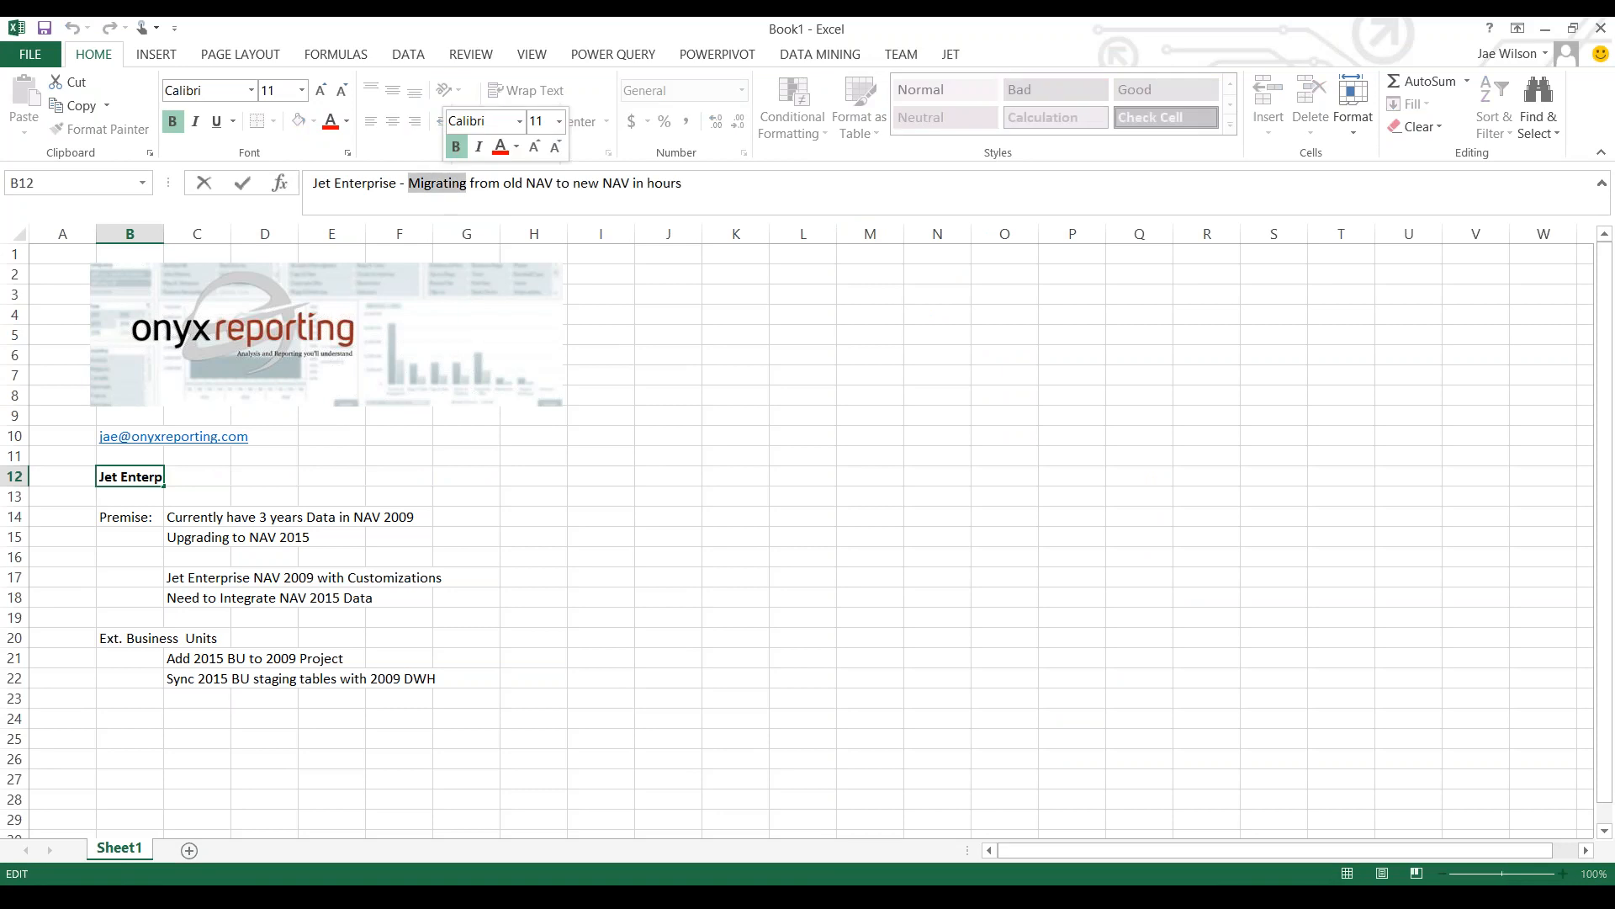
text(Integrate)
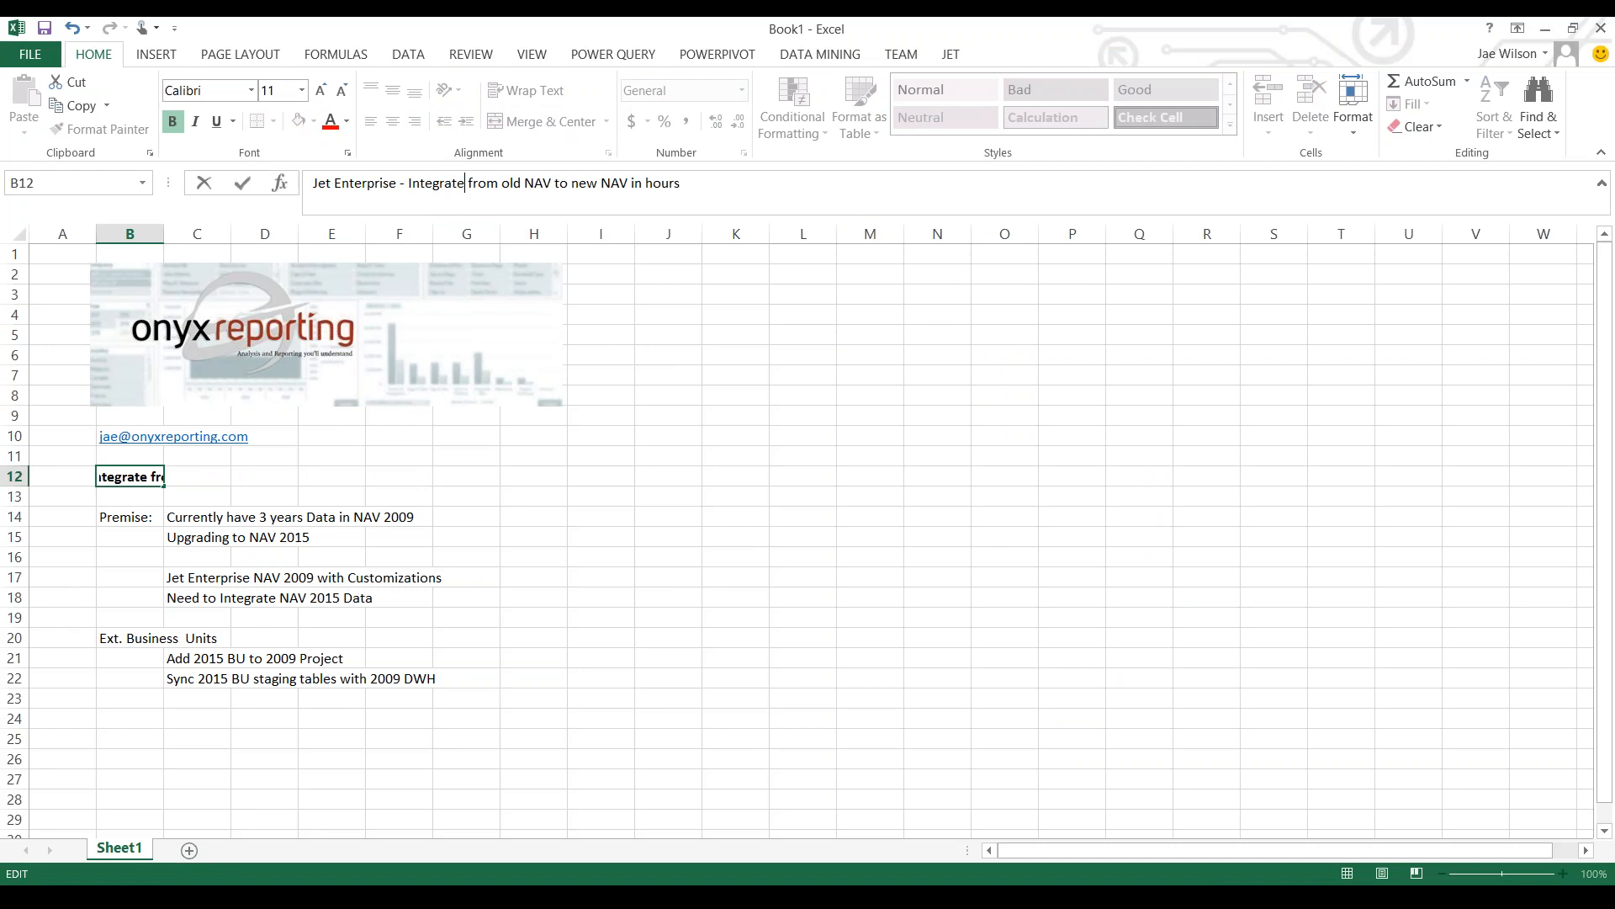
key(BackSpace)
key(BackSpace)
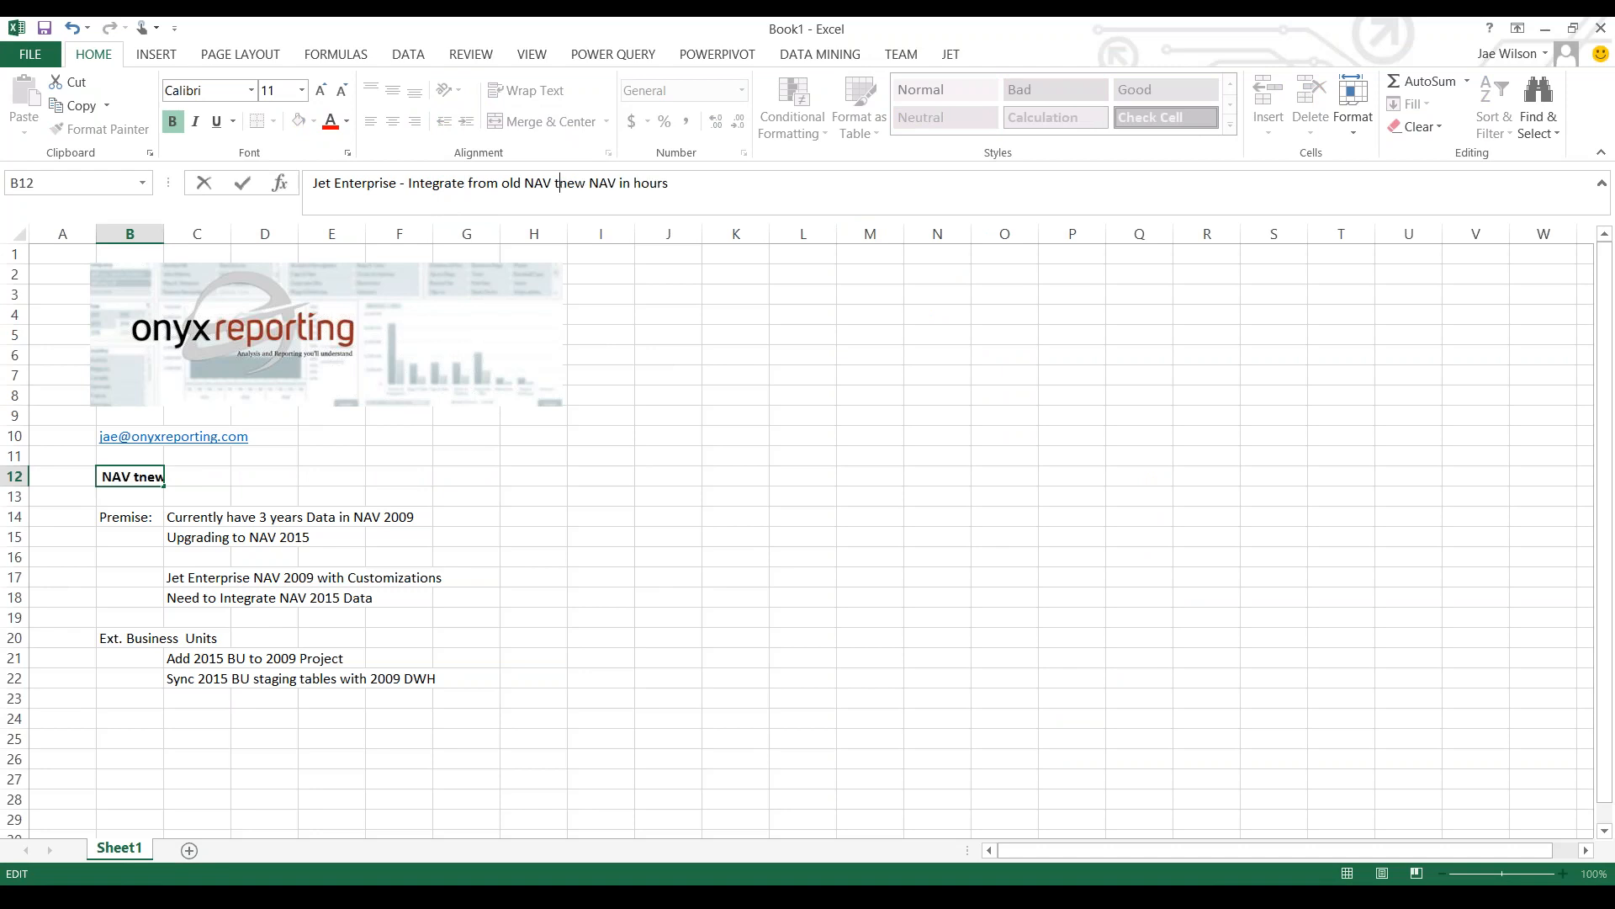
key(BackSpace)
text(and n)
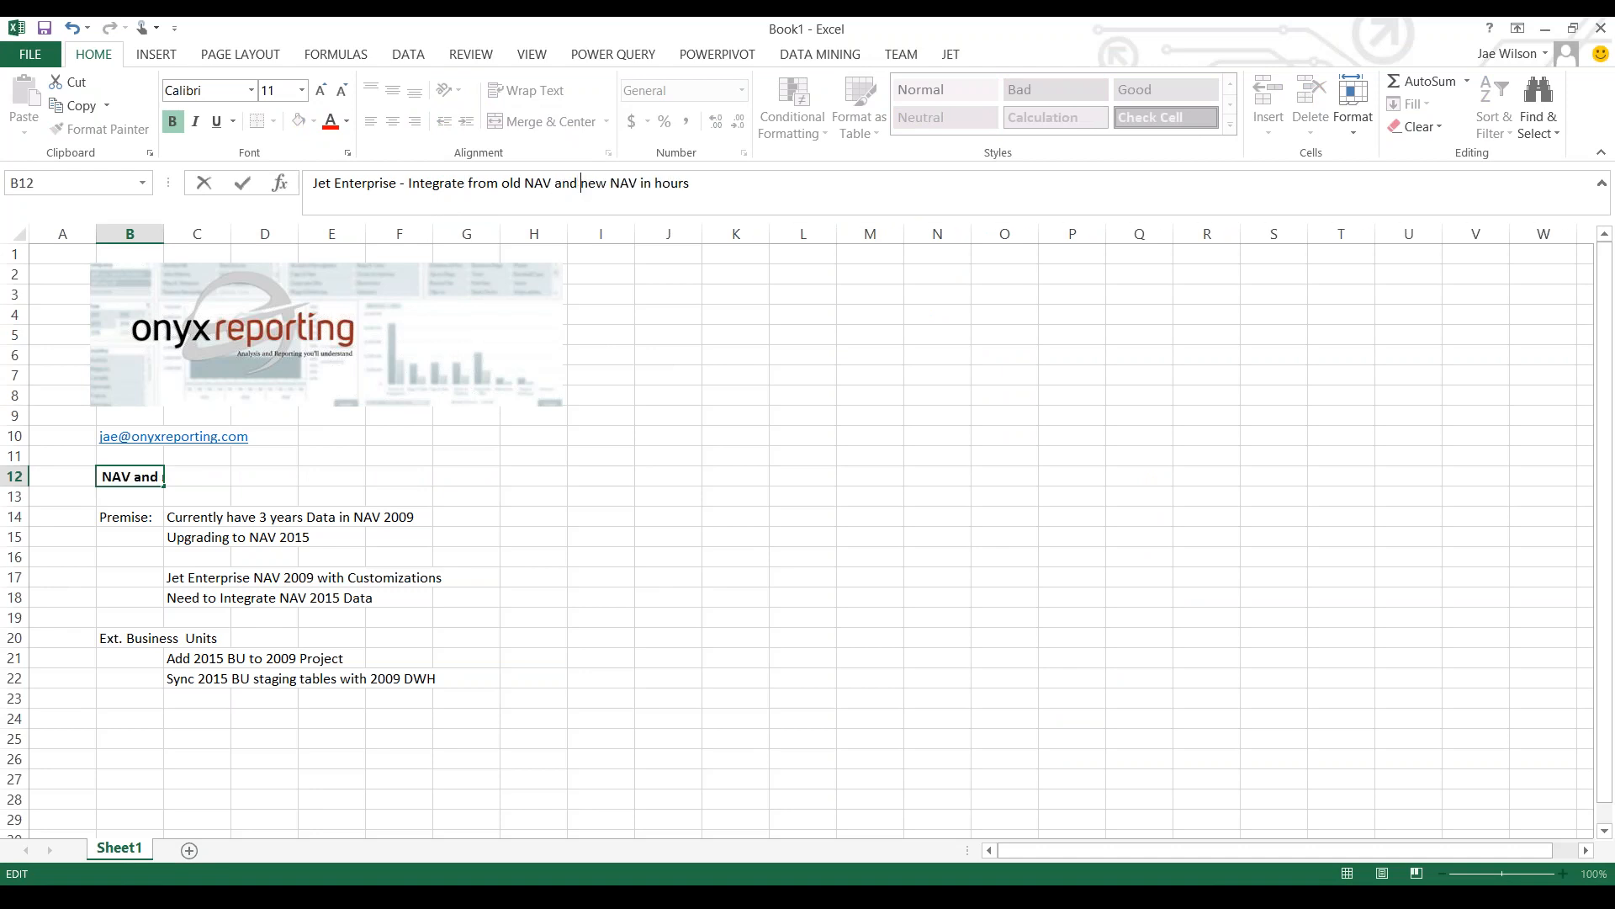
key(Return)
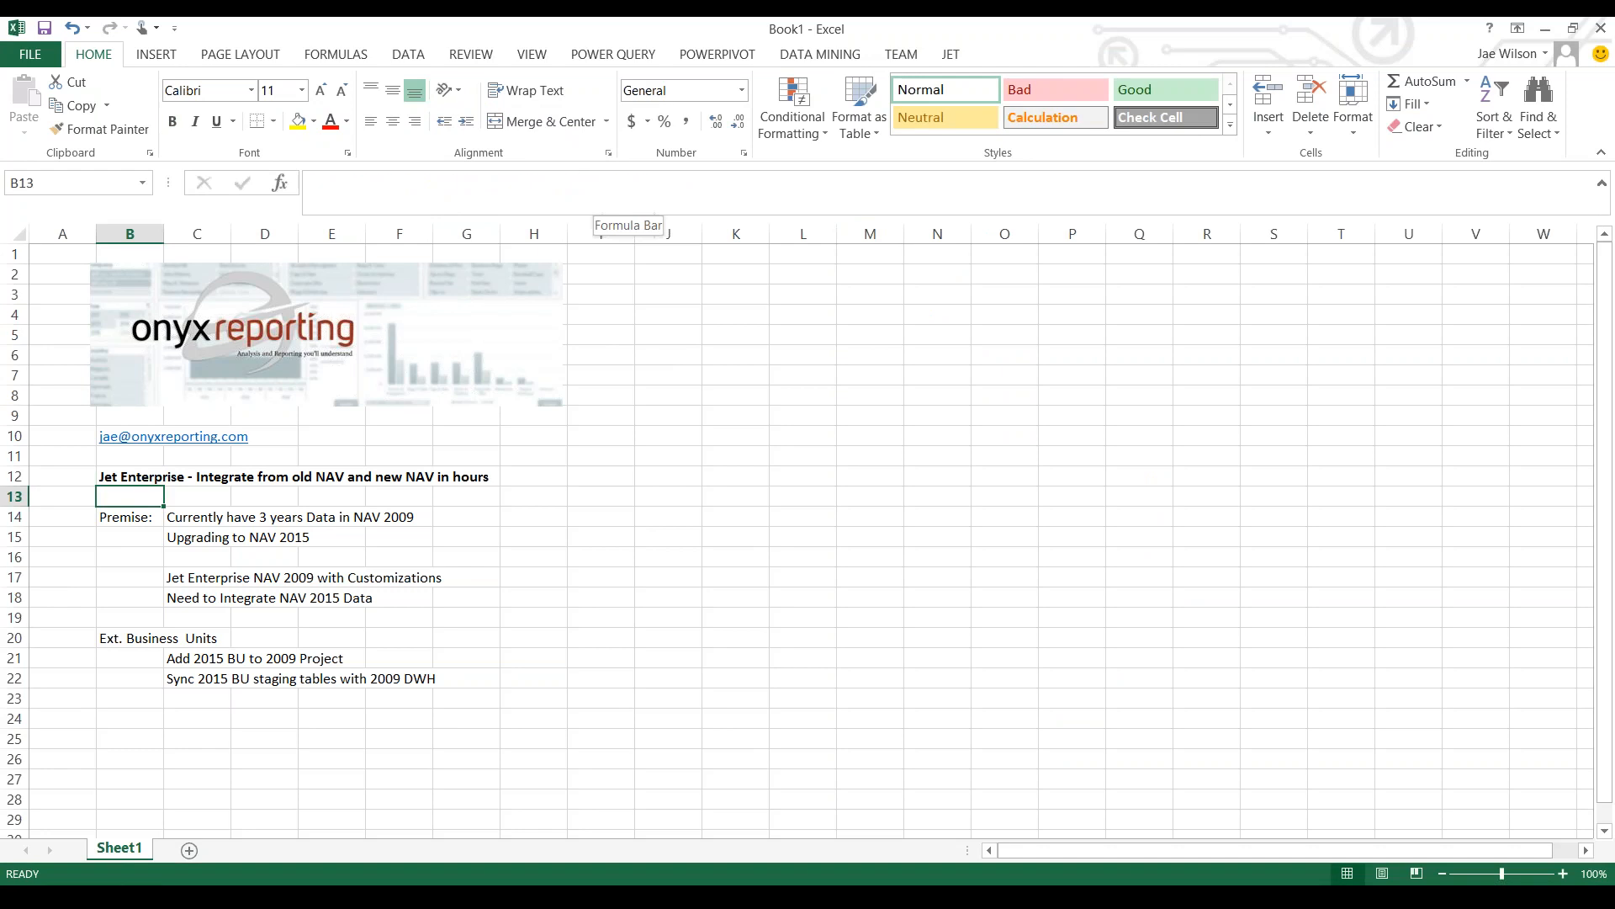
- Switch to Jet Data Manager Server and look through the NAV2015 staging tables of the Jet Enterprise NAV 2015 v2.9 project
key(alt+Tab)
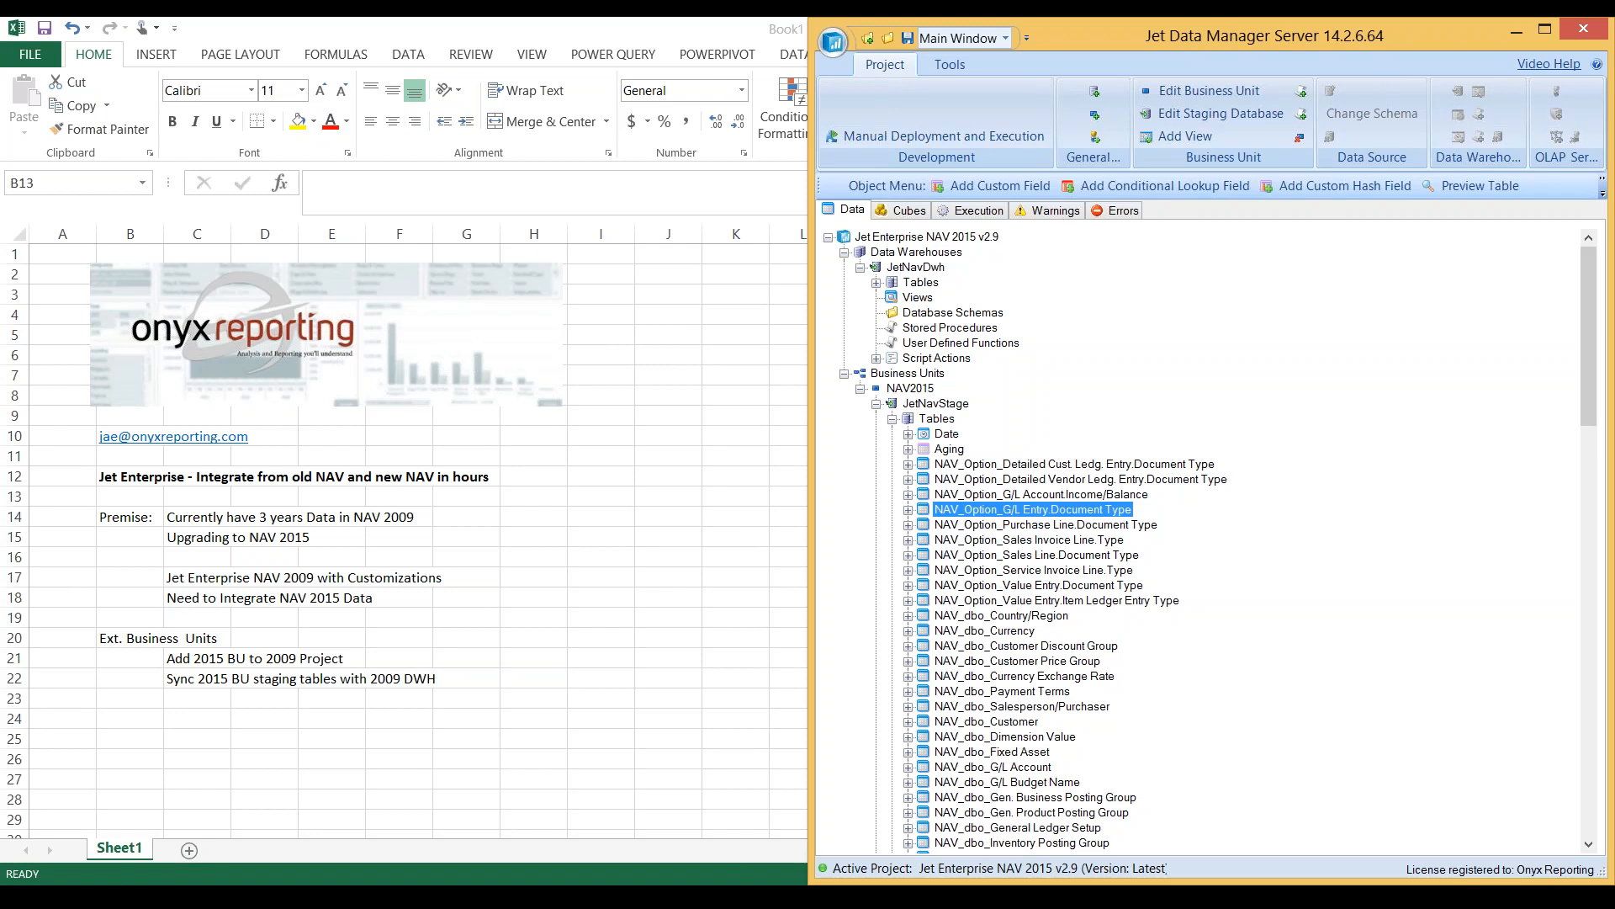
click(1040, 495)
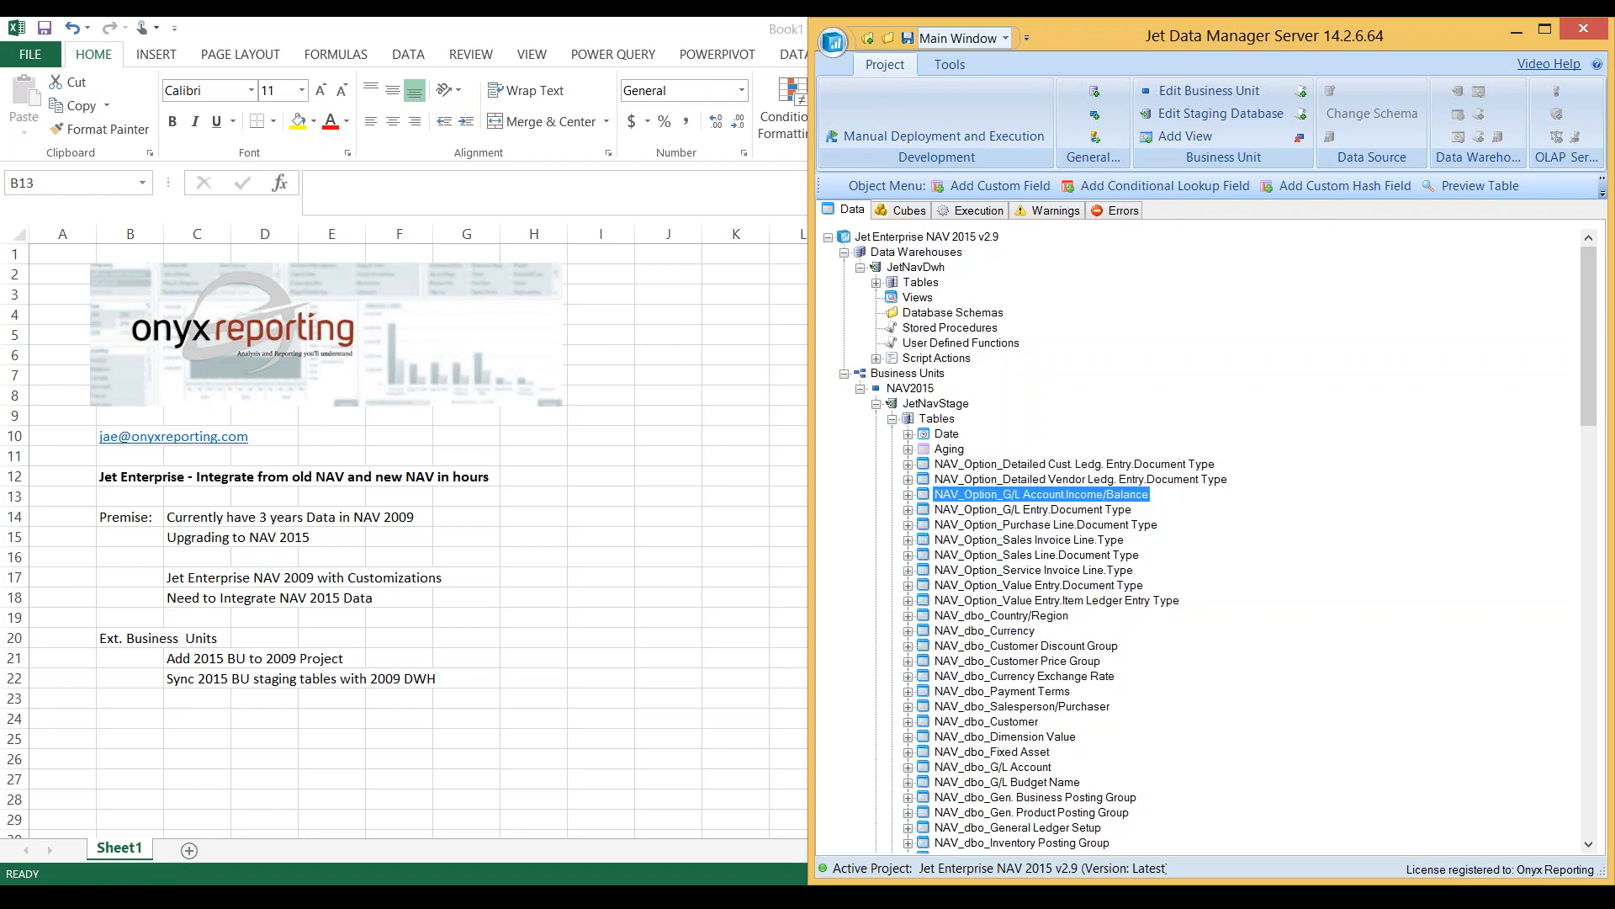
click(927, 237)
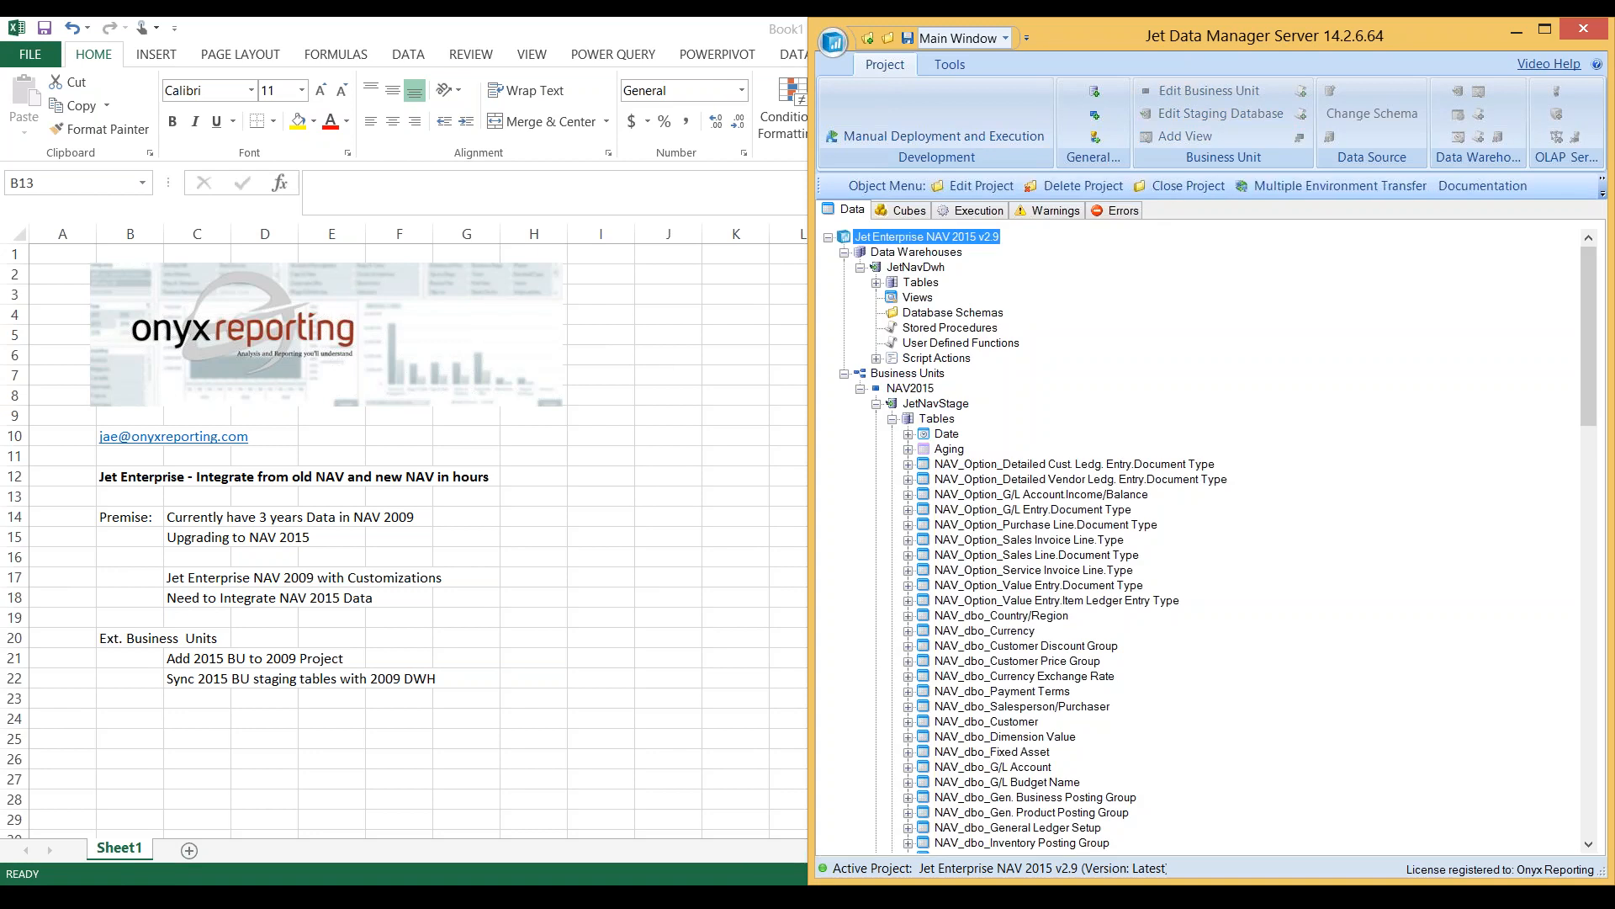
scroll(1201, 540, down, 20)
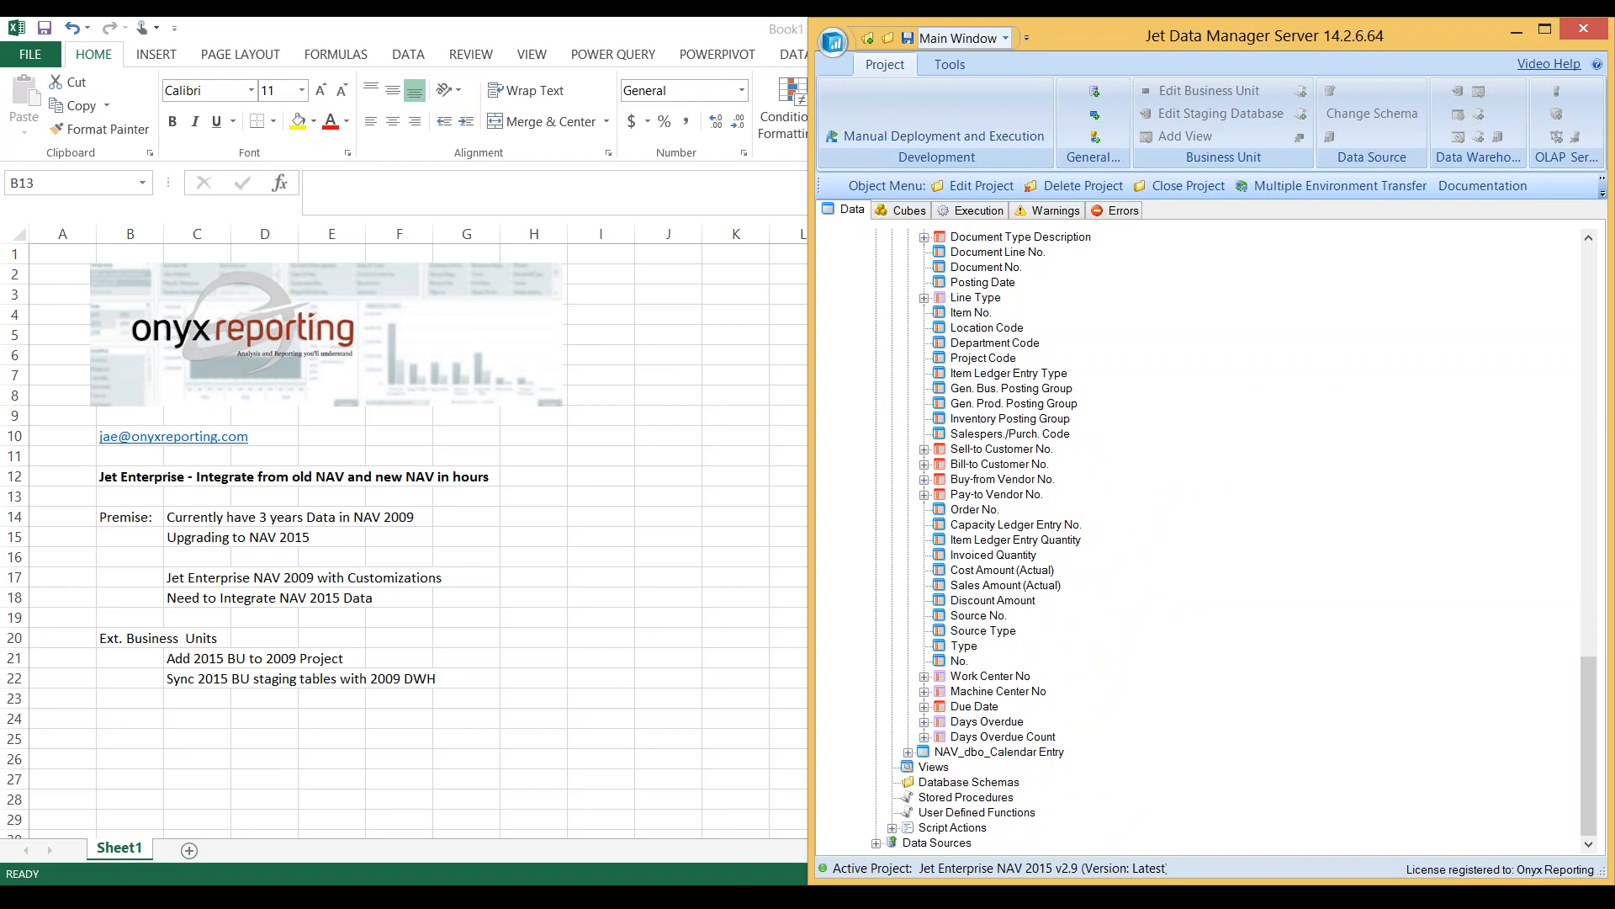
scroll(976, 747, up, 6)
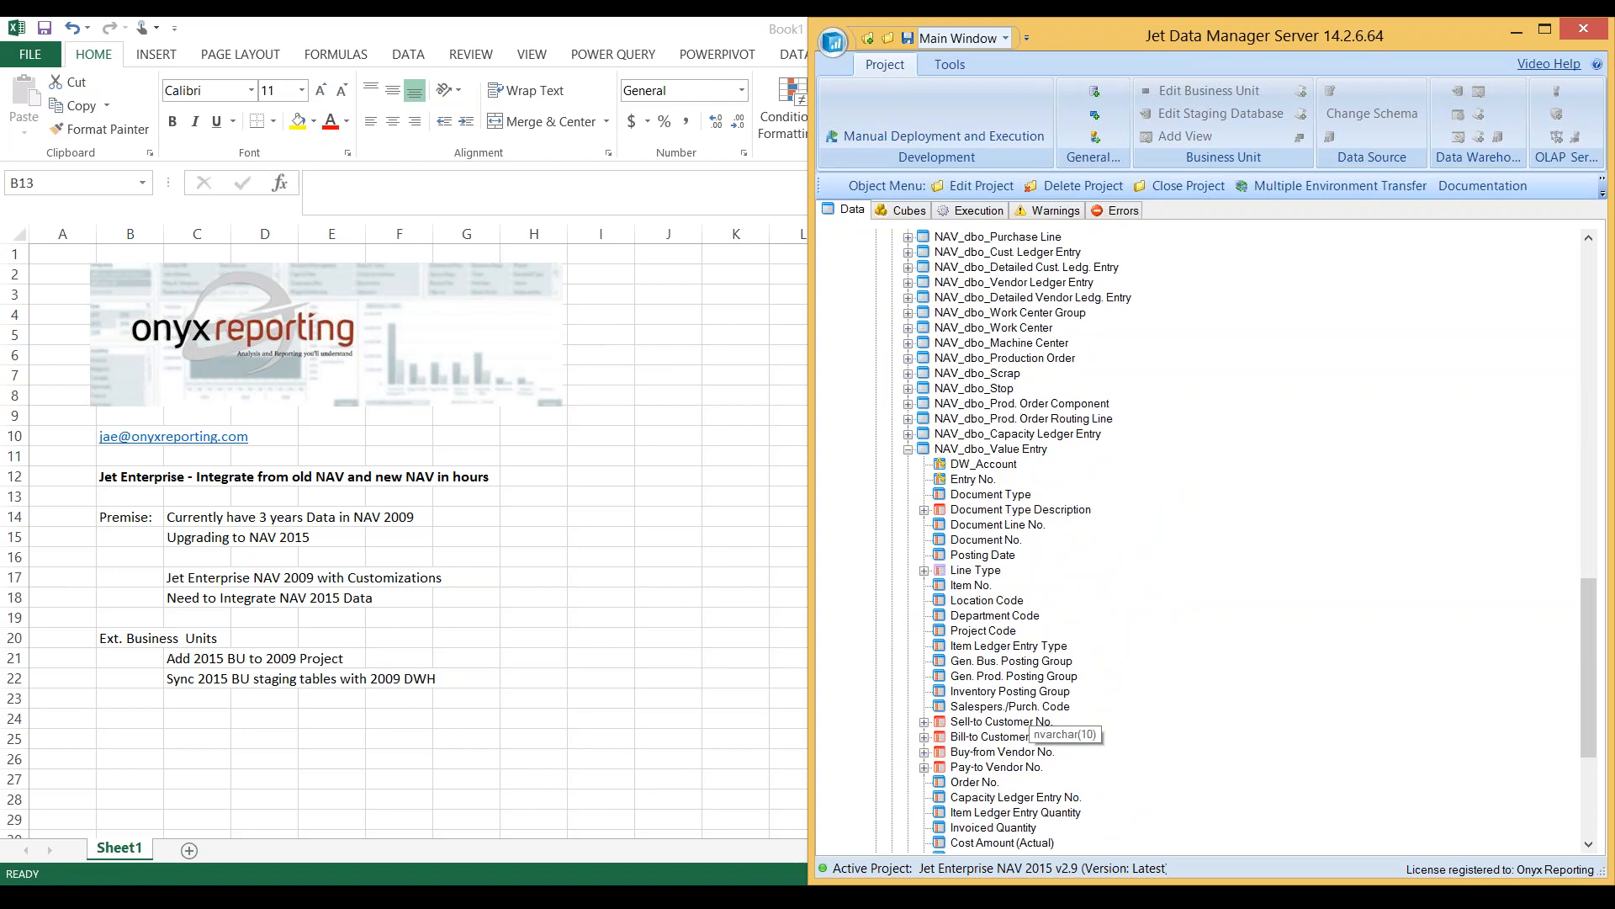
scroll(1027, 728, up, 20)
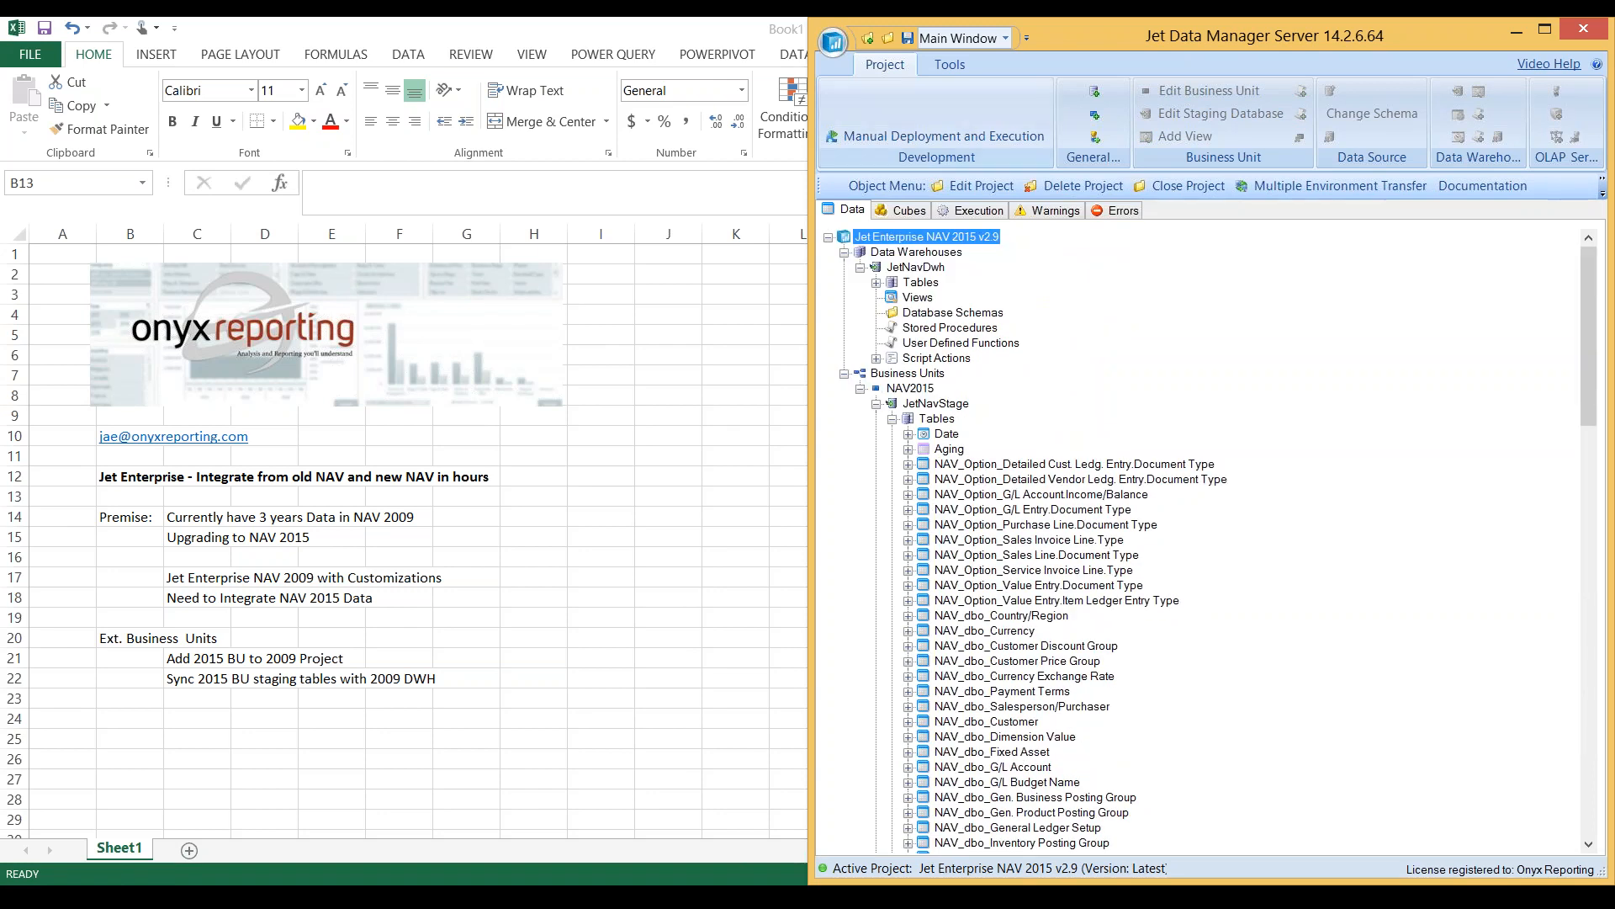
- Open the recent project Jet Enterprise NAV v2.8 and arrange the Excel window side by side with it
click(833, 42)
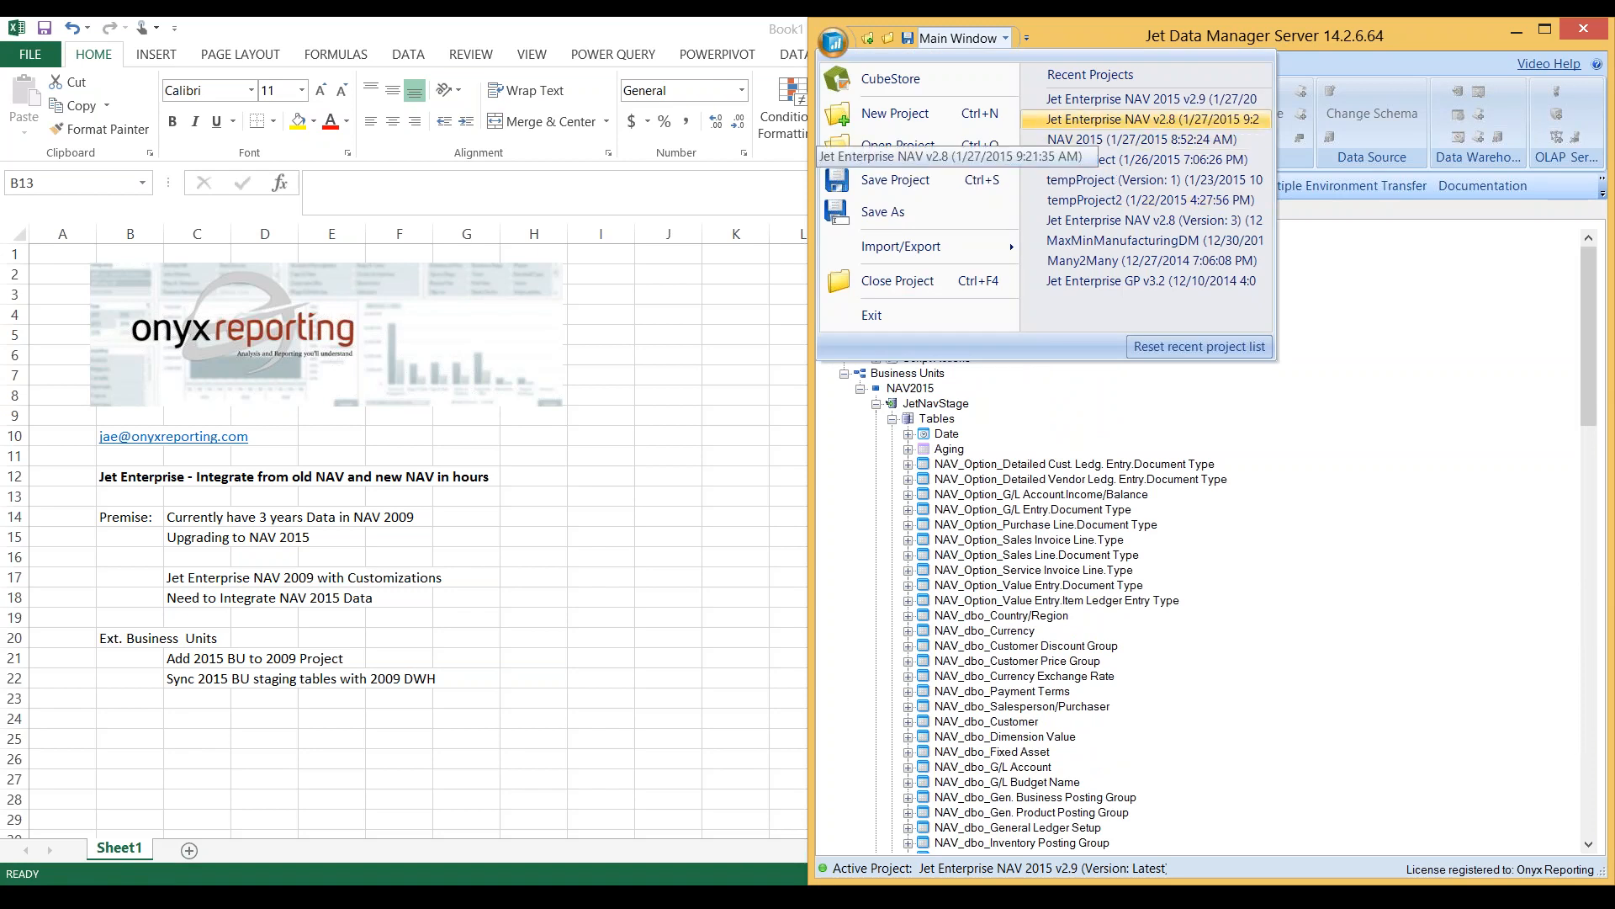
click(1145, 139)
key(Return)
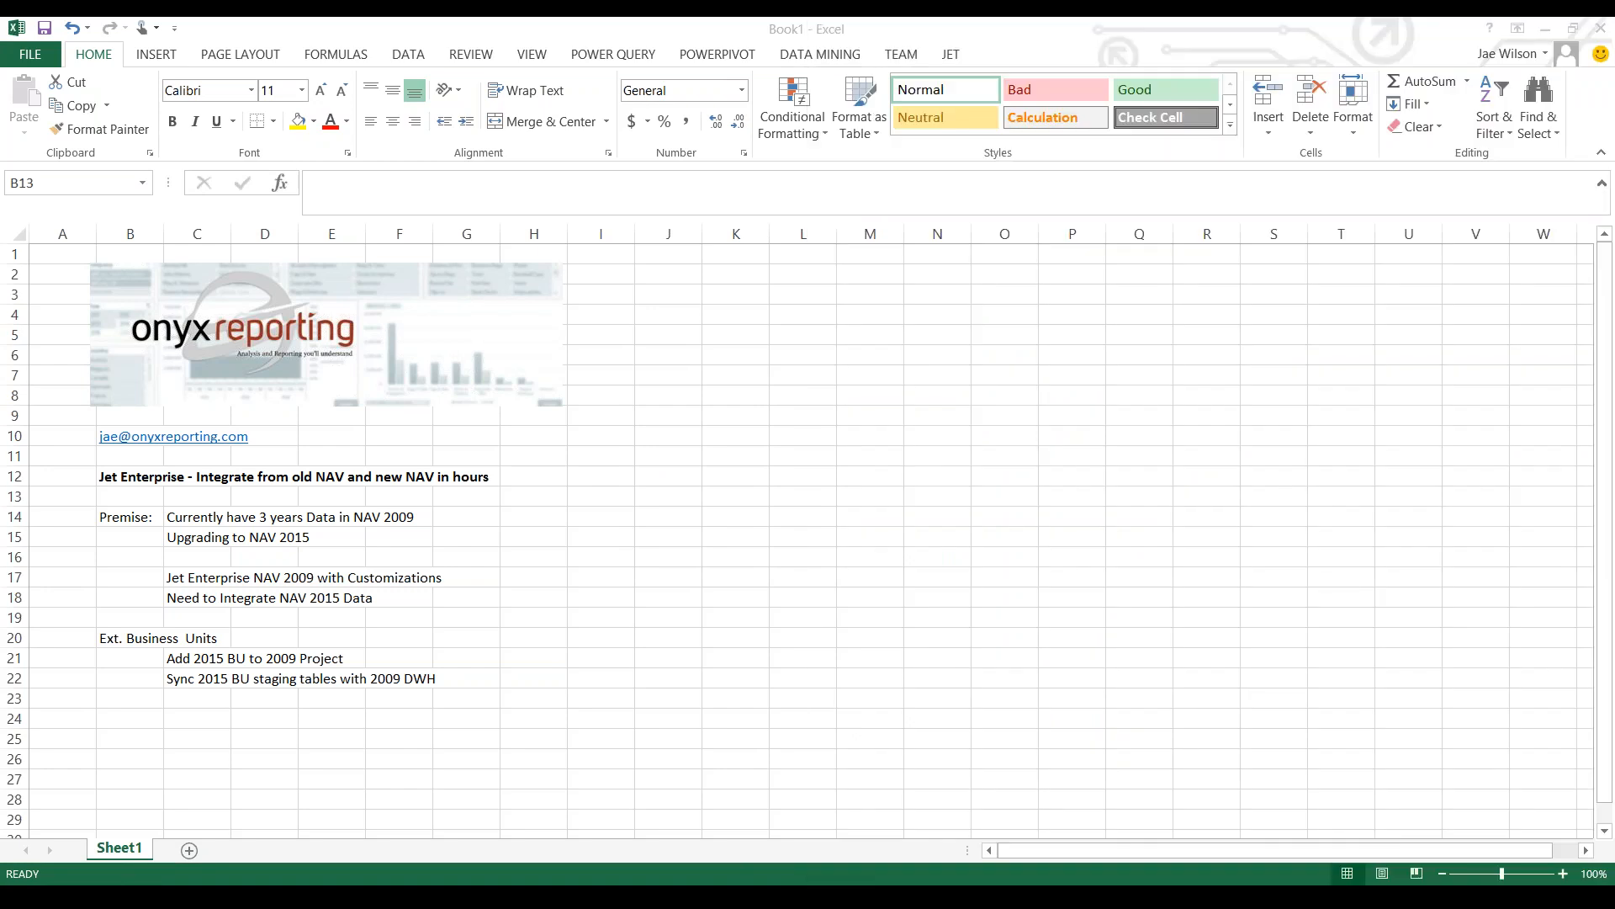
key(super+Left)
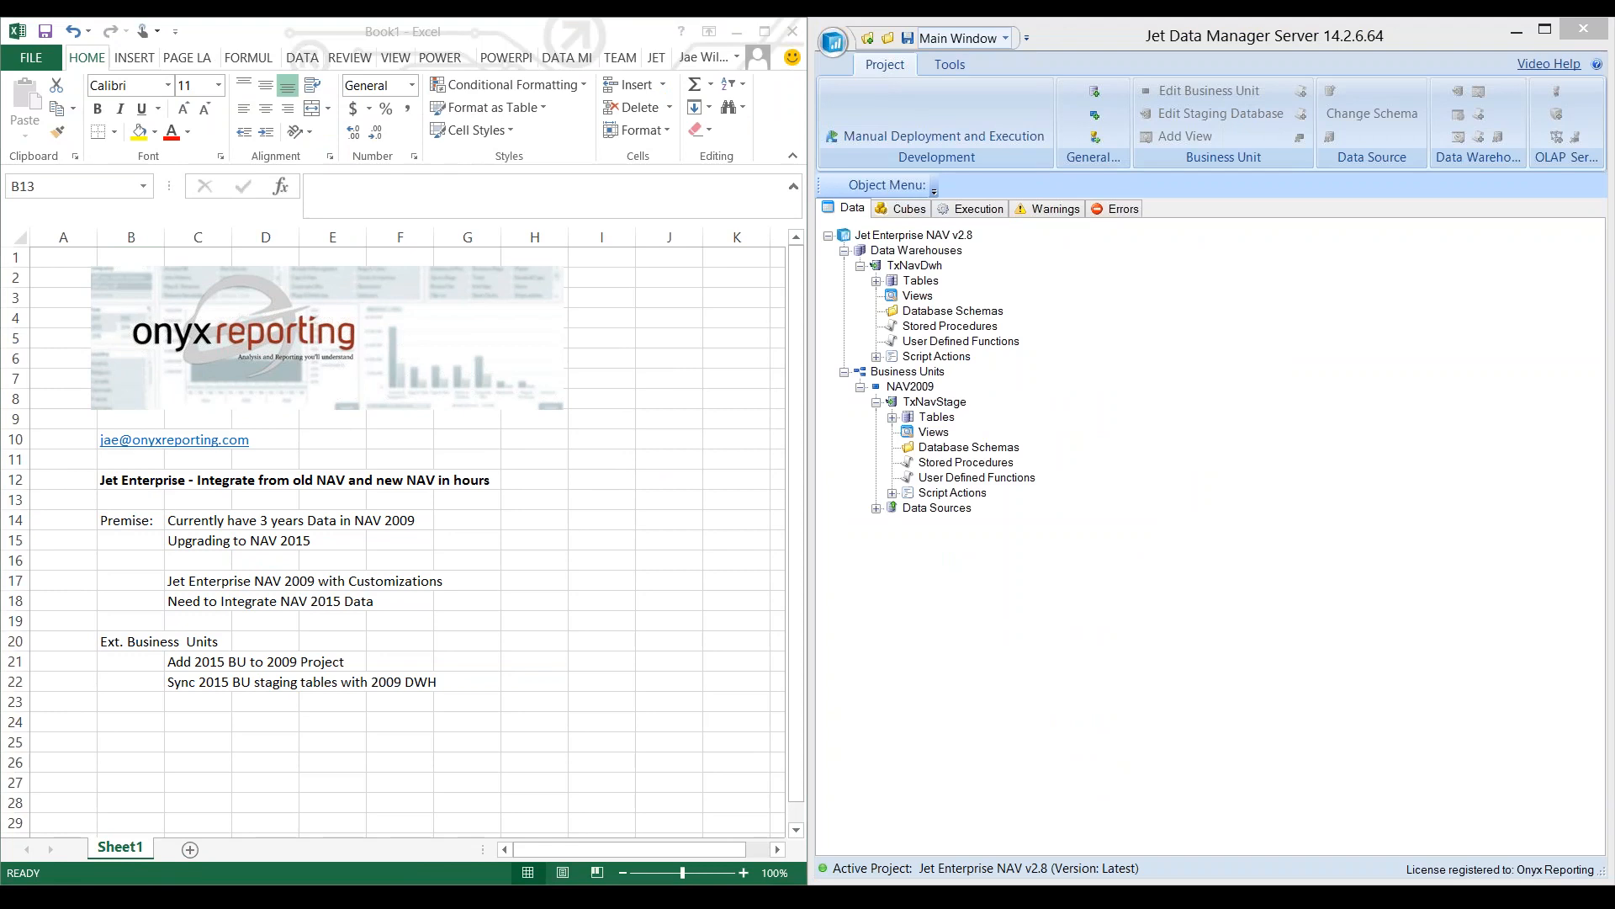
- Expand the NAV2009 business unit's data sources and select the worksheet note "Jet Enterprise NAV 2009 with Customizations" in Excel
double_click(937, 508)
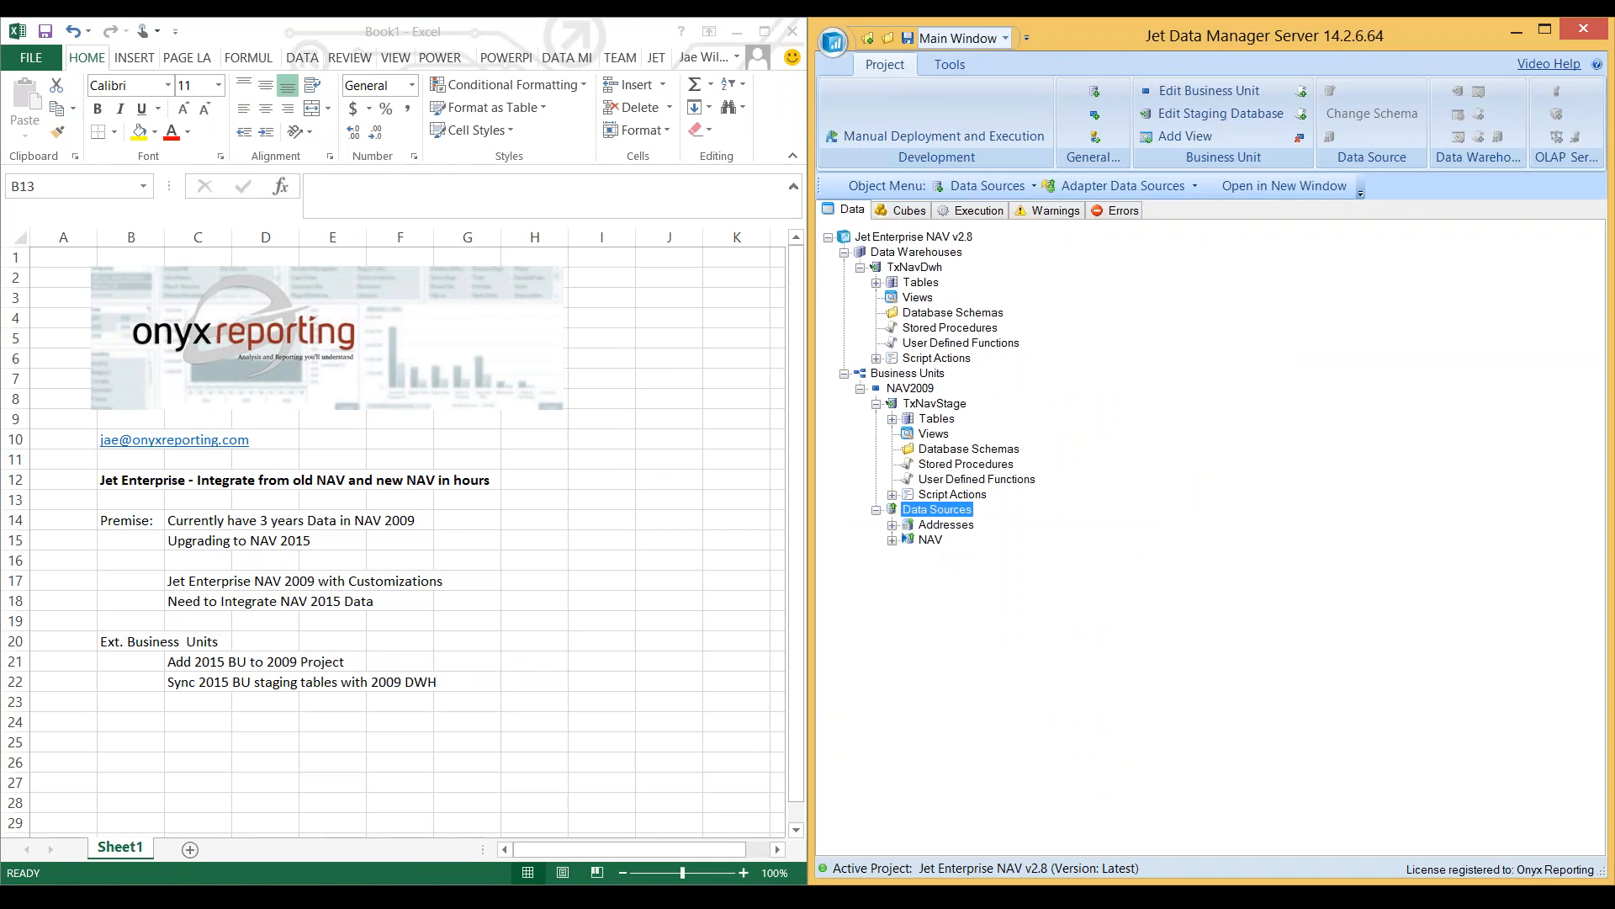
key(alt+Tab)
click(231, 581)
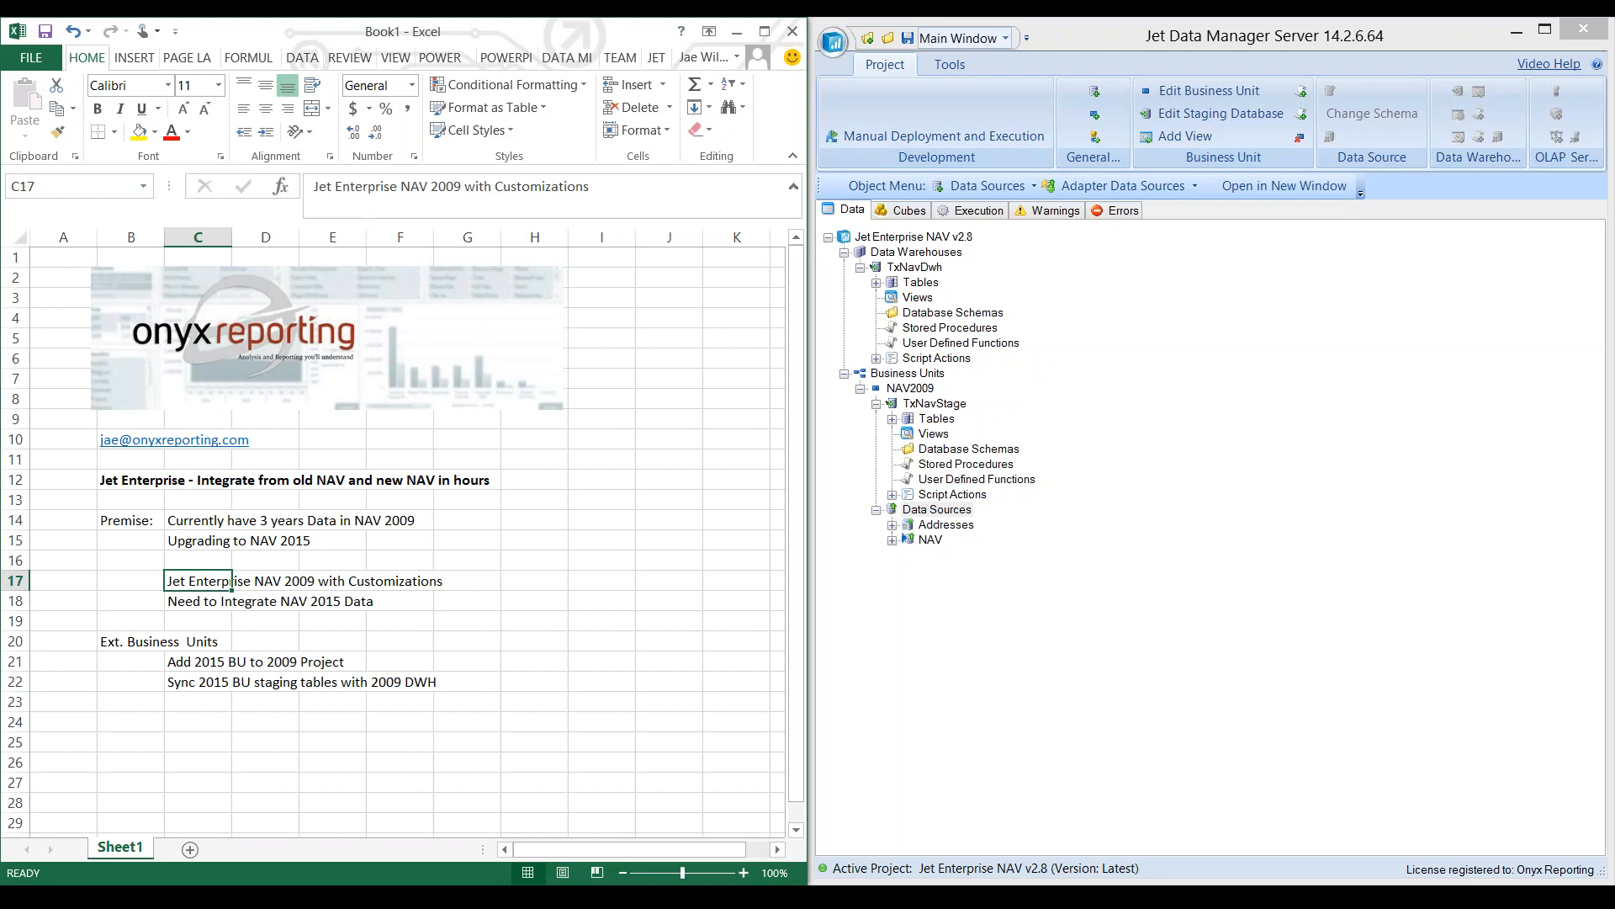
- In Jet Data Manager Server, add external business unit NAV2015 from the latest version of project Jet Enterprise NAV 2015 v2.9, synchronized by Id
key(alt+Tab)
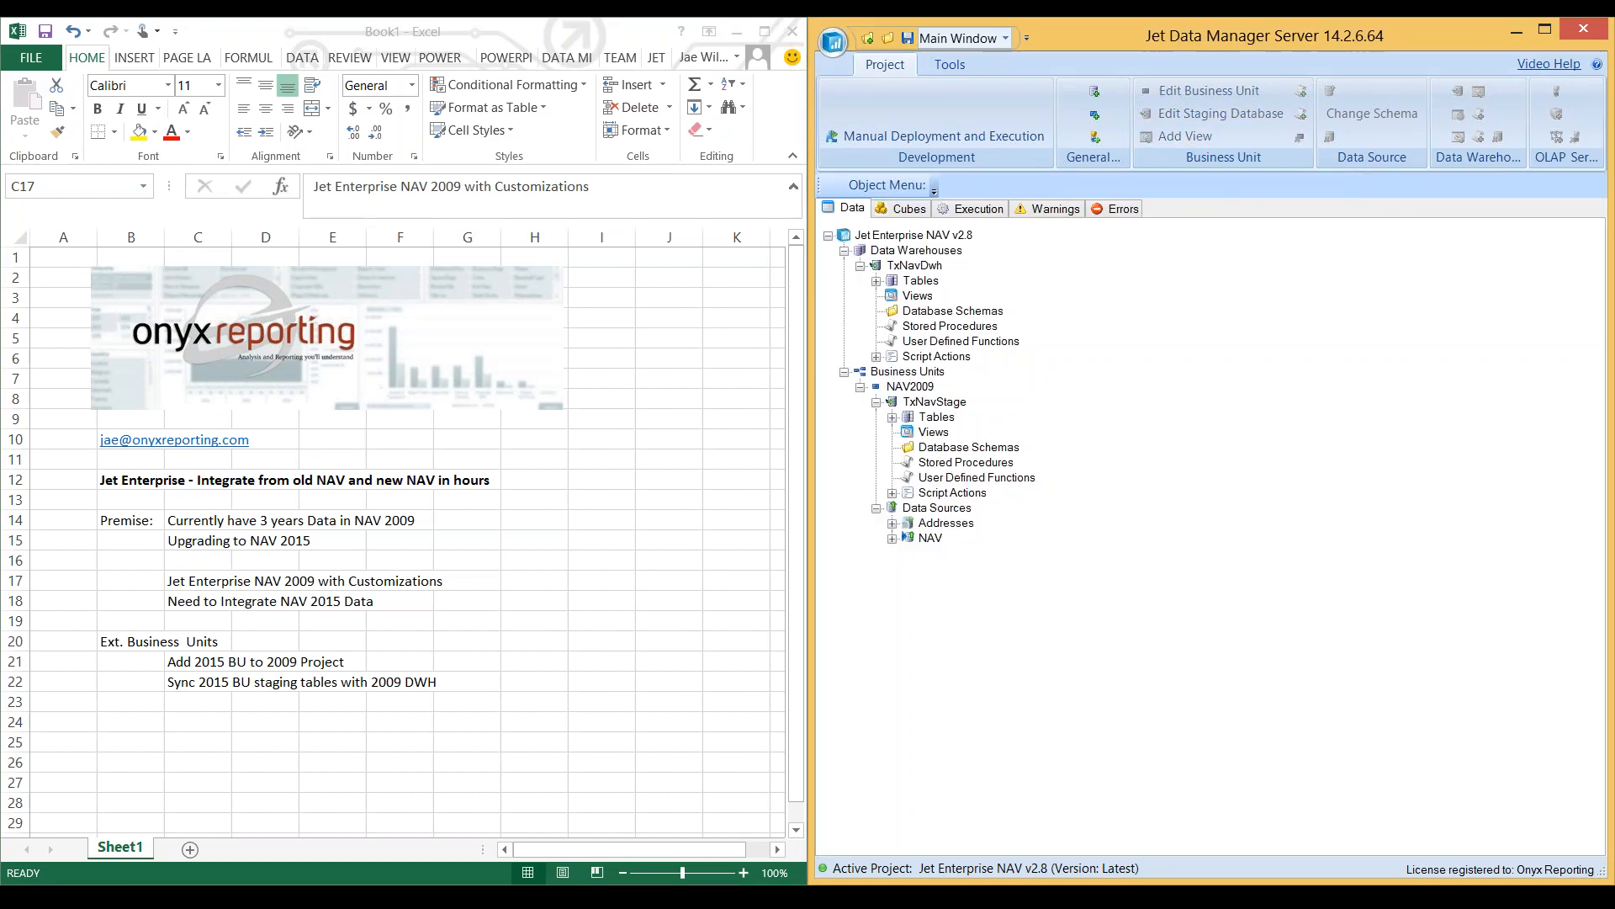
right_click(918, 374)
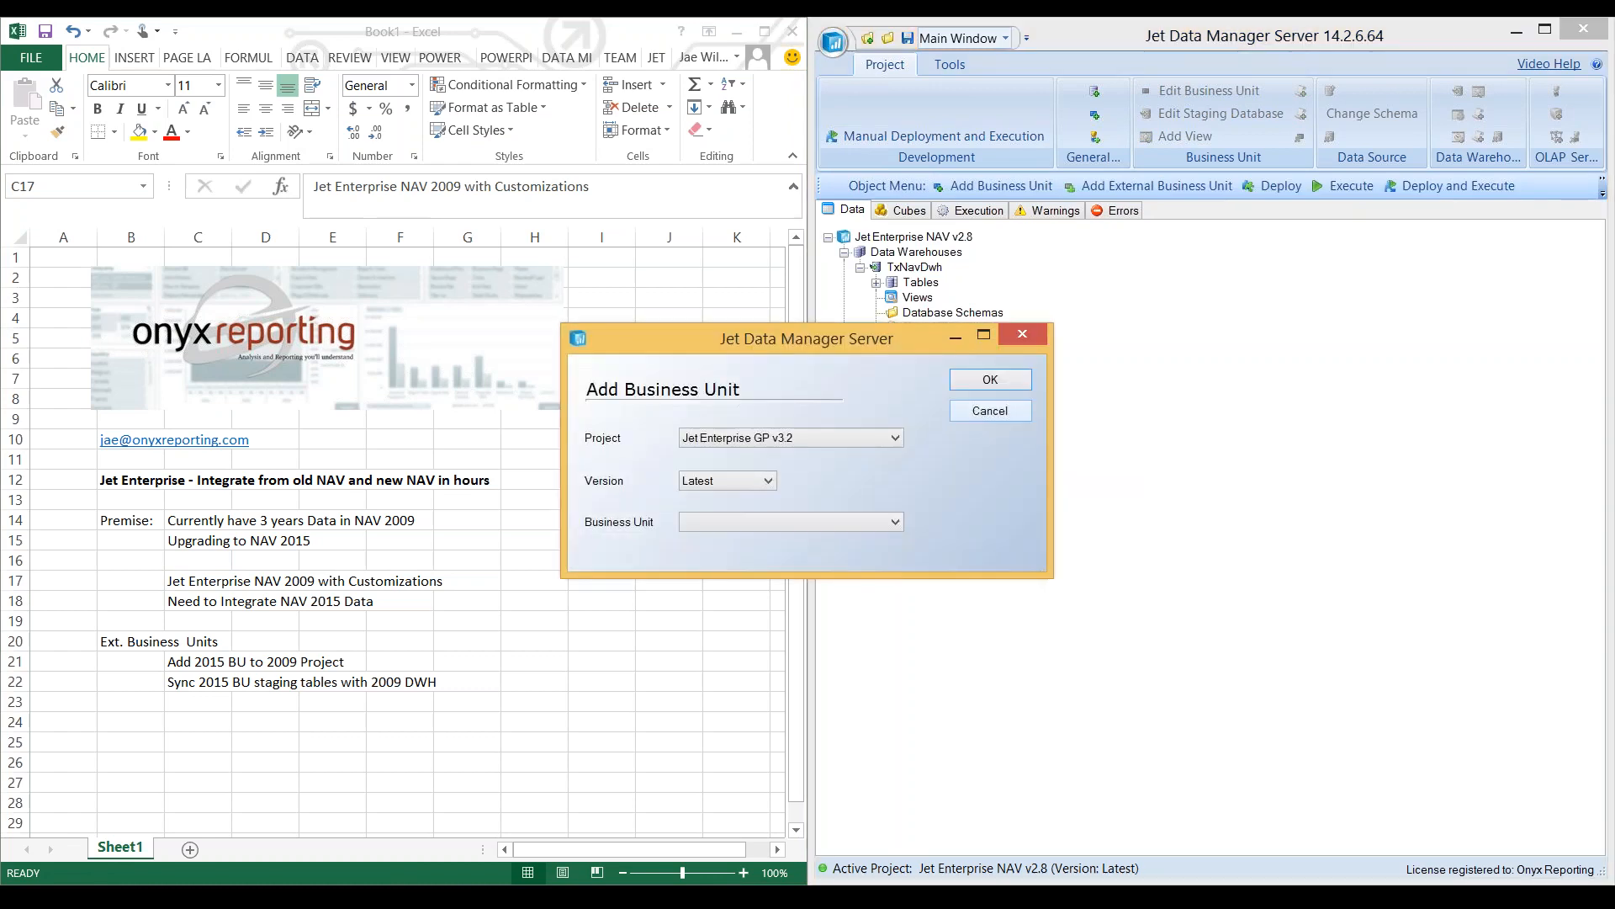
click(842, 438)
click(808, 469)
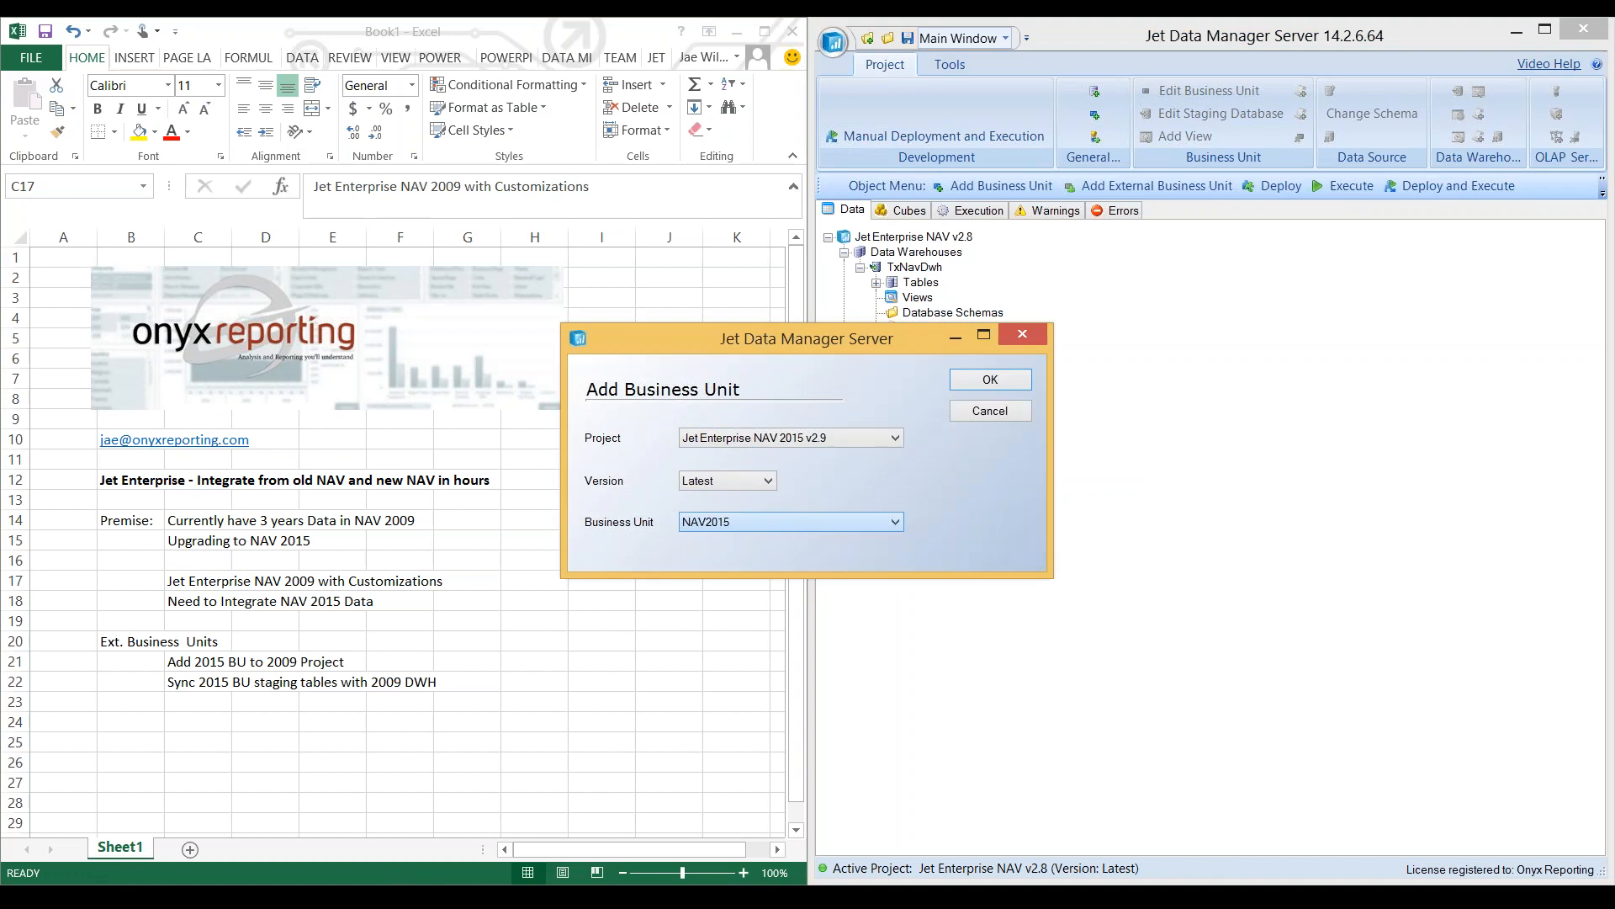
click(991, 379)
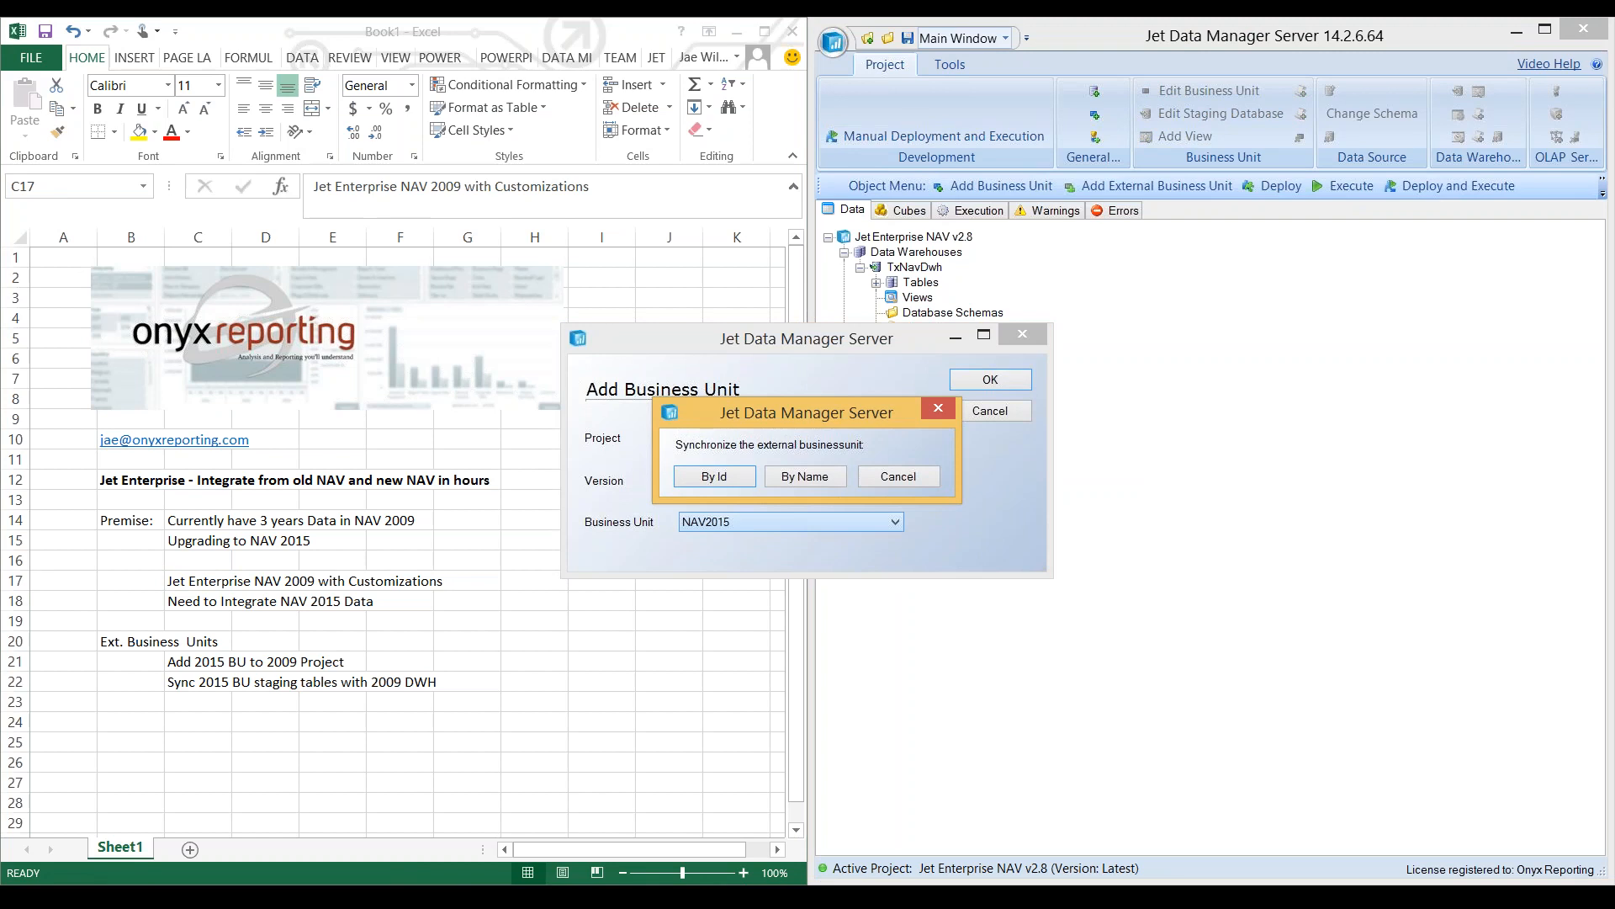
drag(807, 412, 922, 334)
click(829, 398)
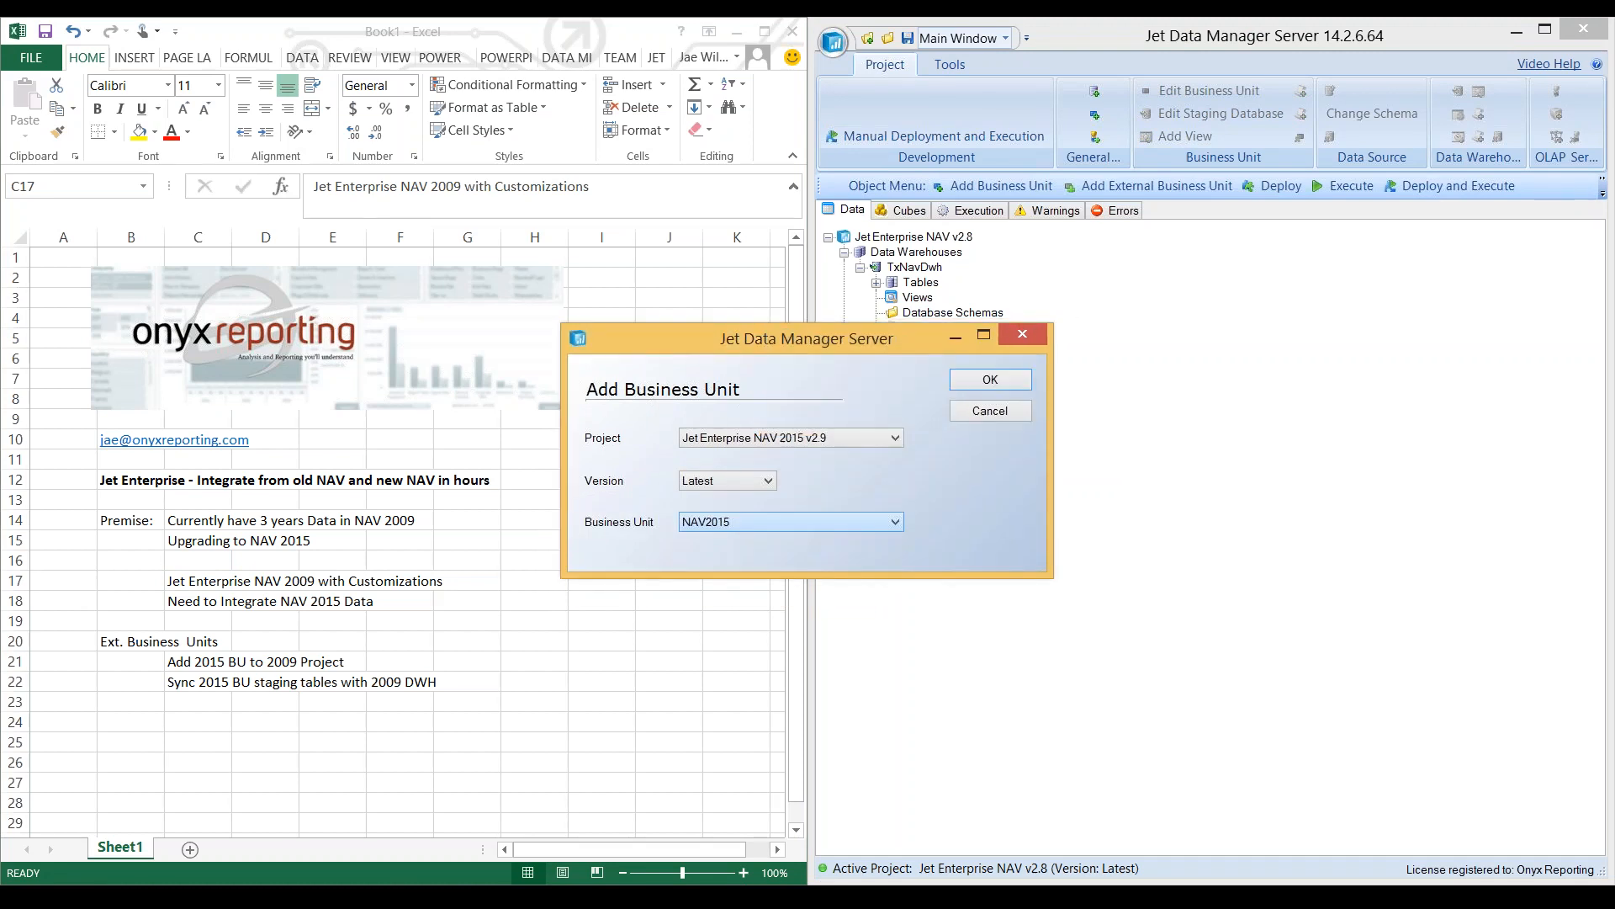
key(Return)
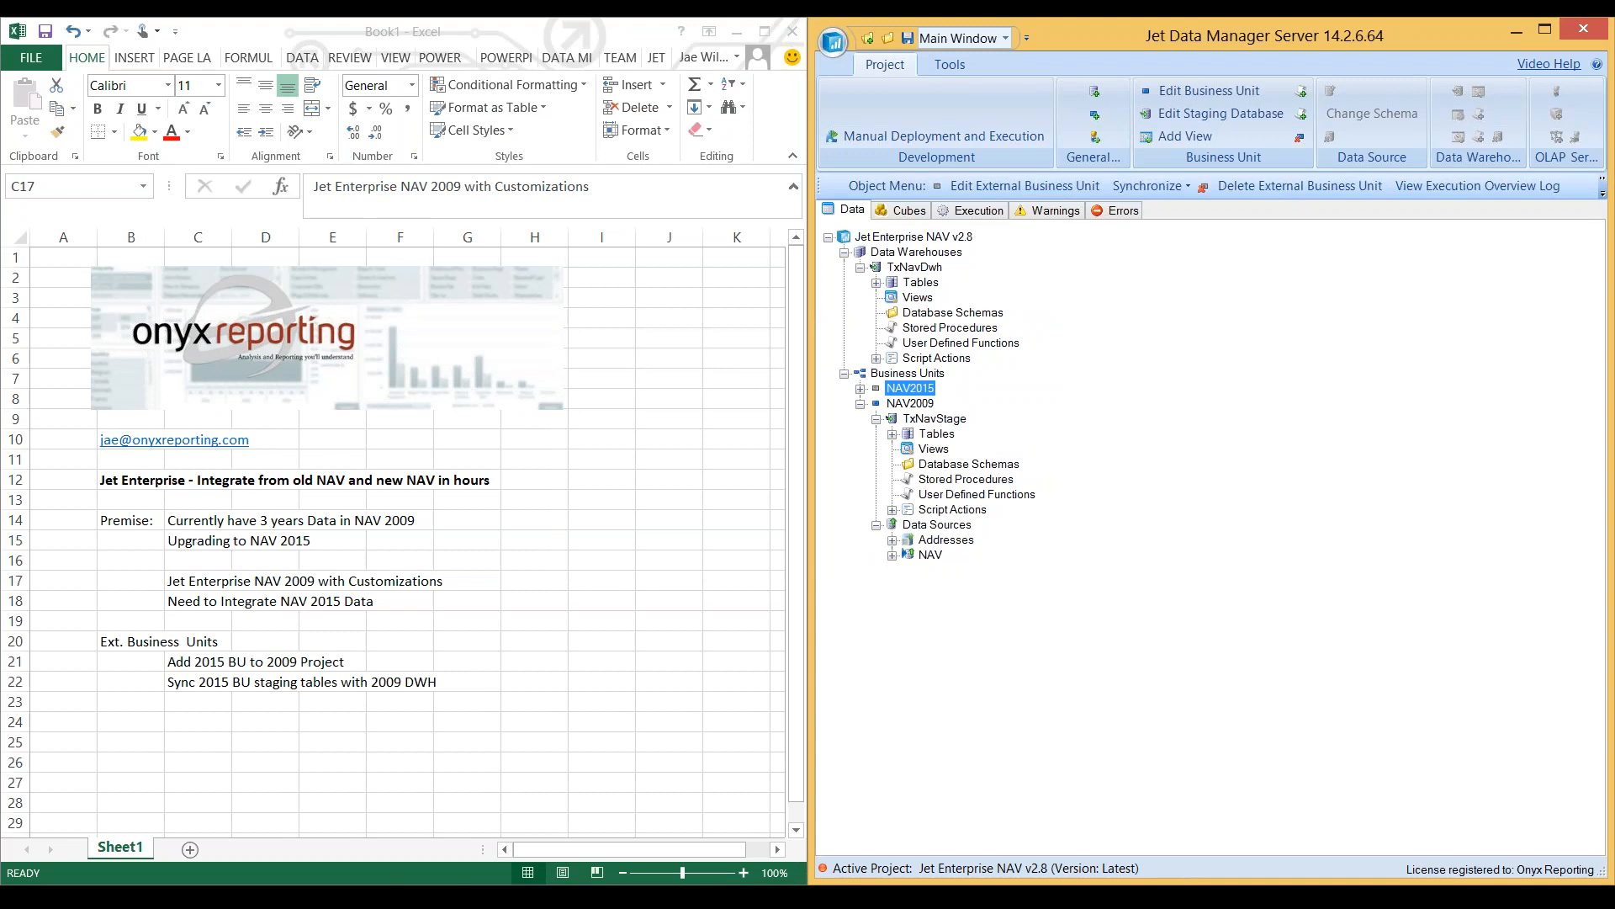
- Expand the NAV2015 external business unit down to the JetNavStage objects and look through its tables
click(909, 404)
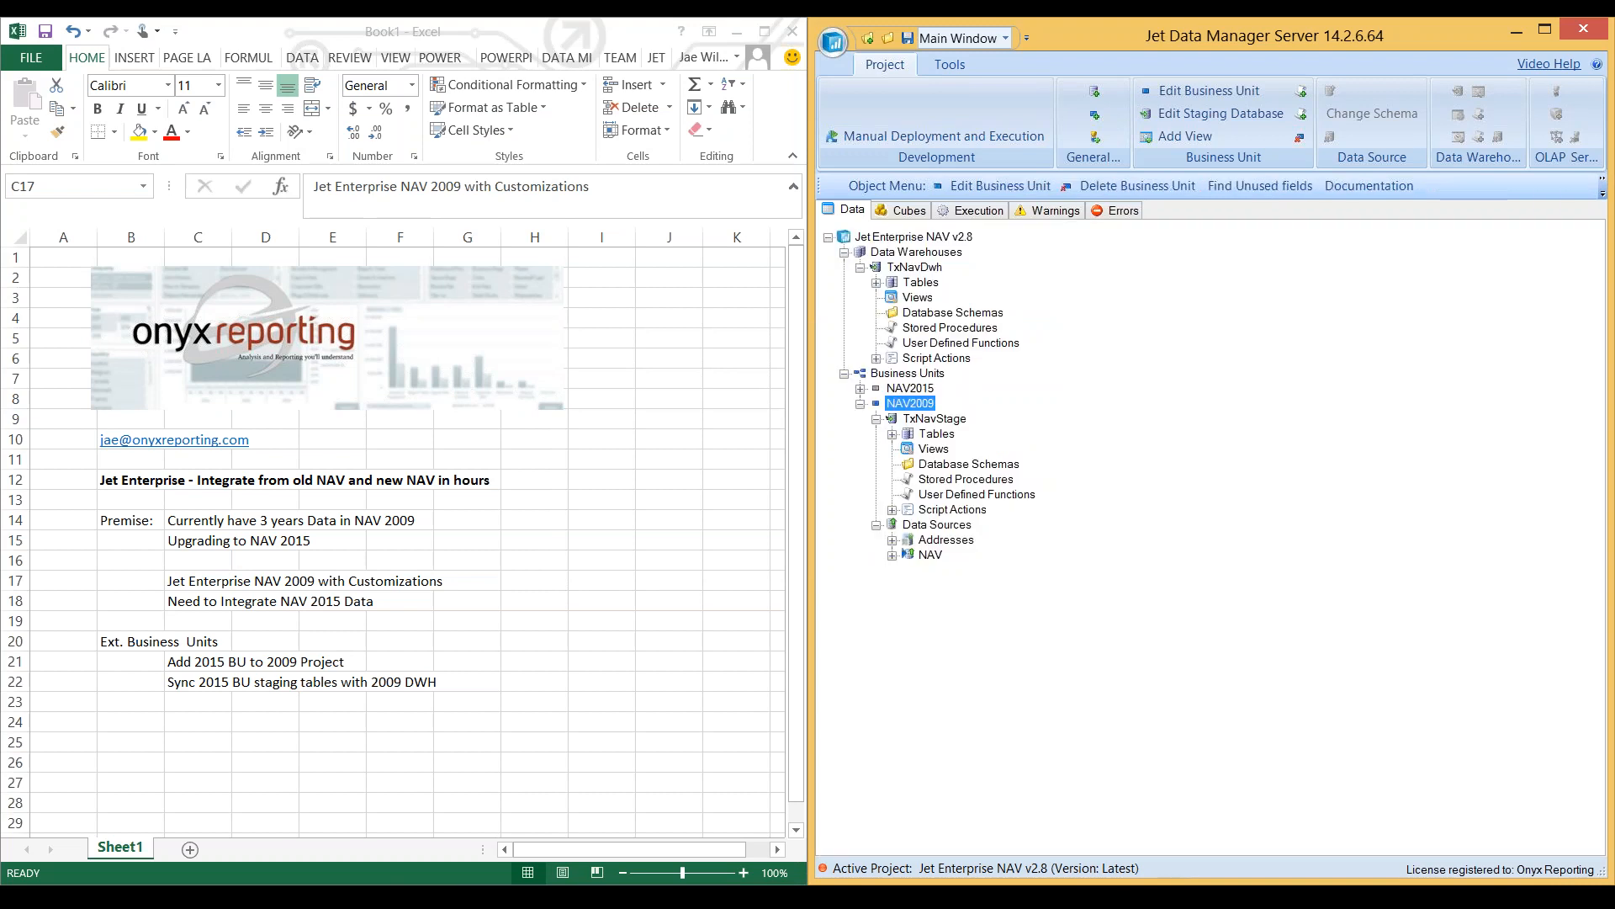
click(910, 389)
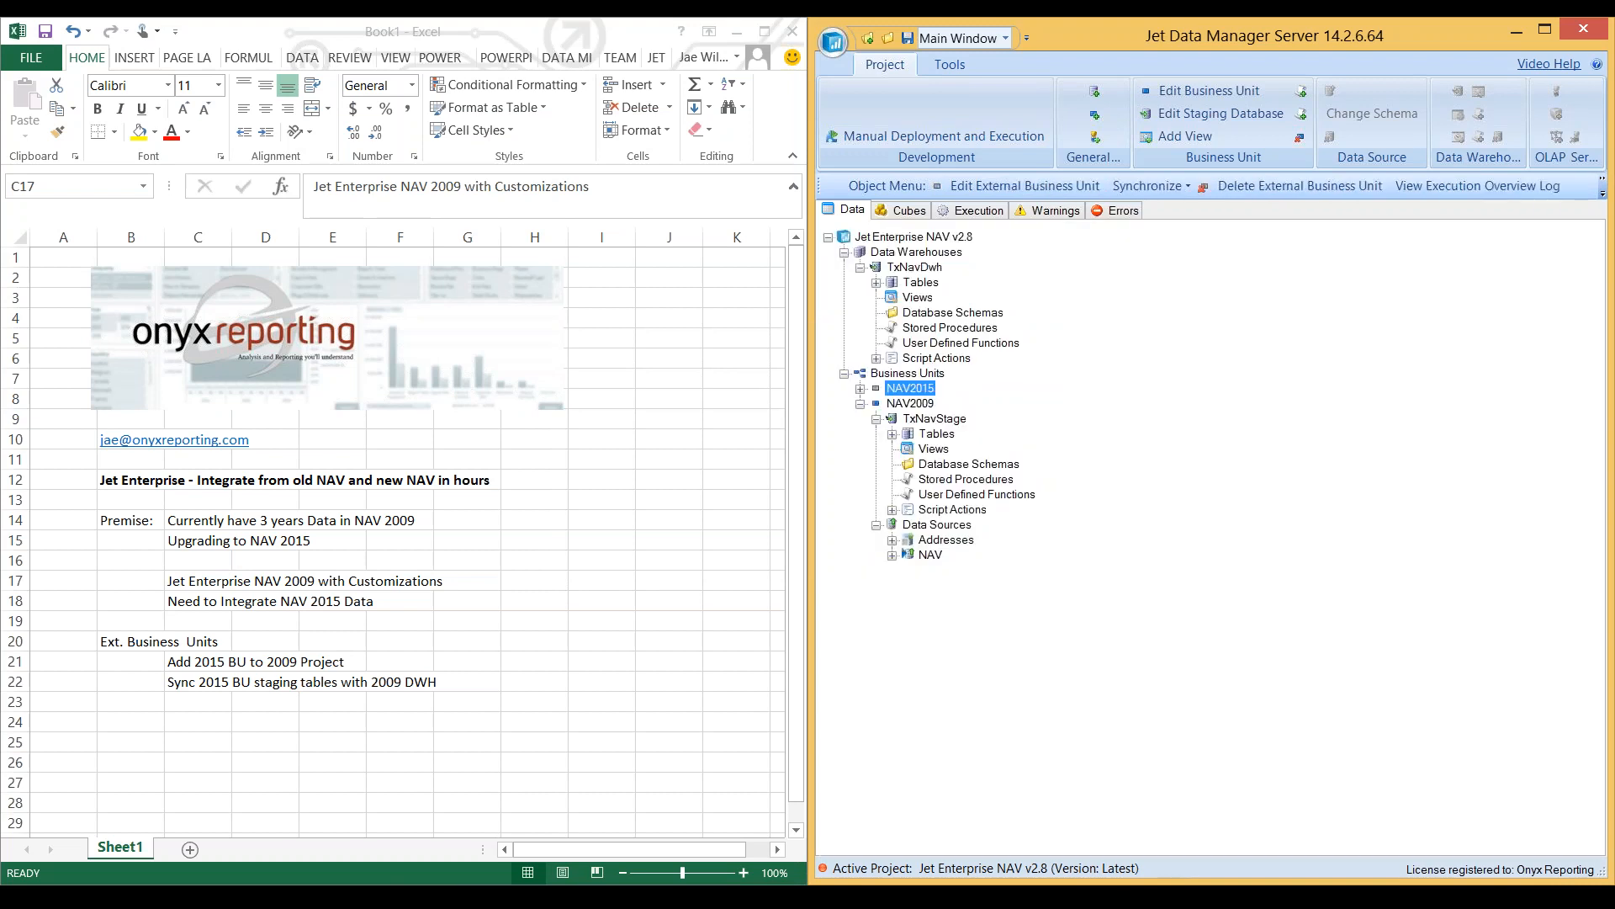
click(860, 389)
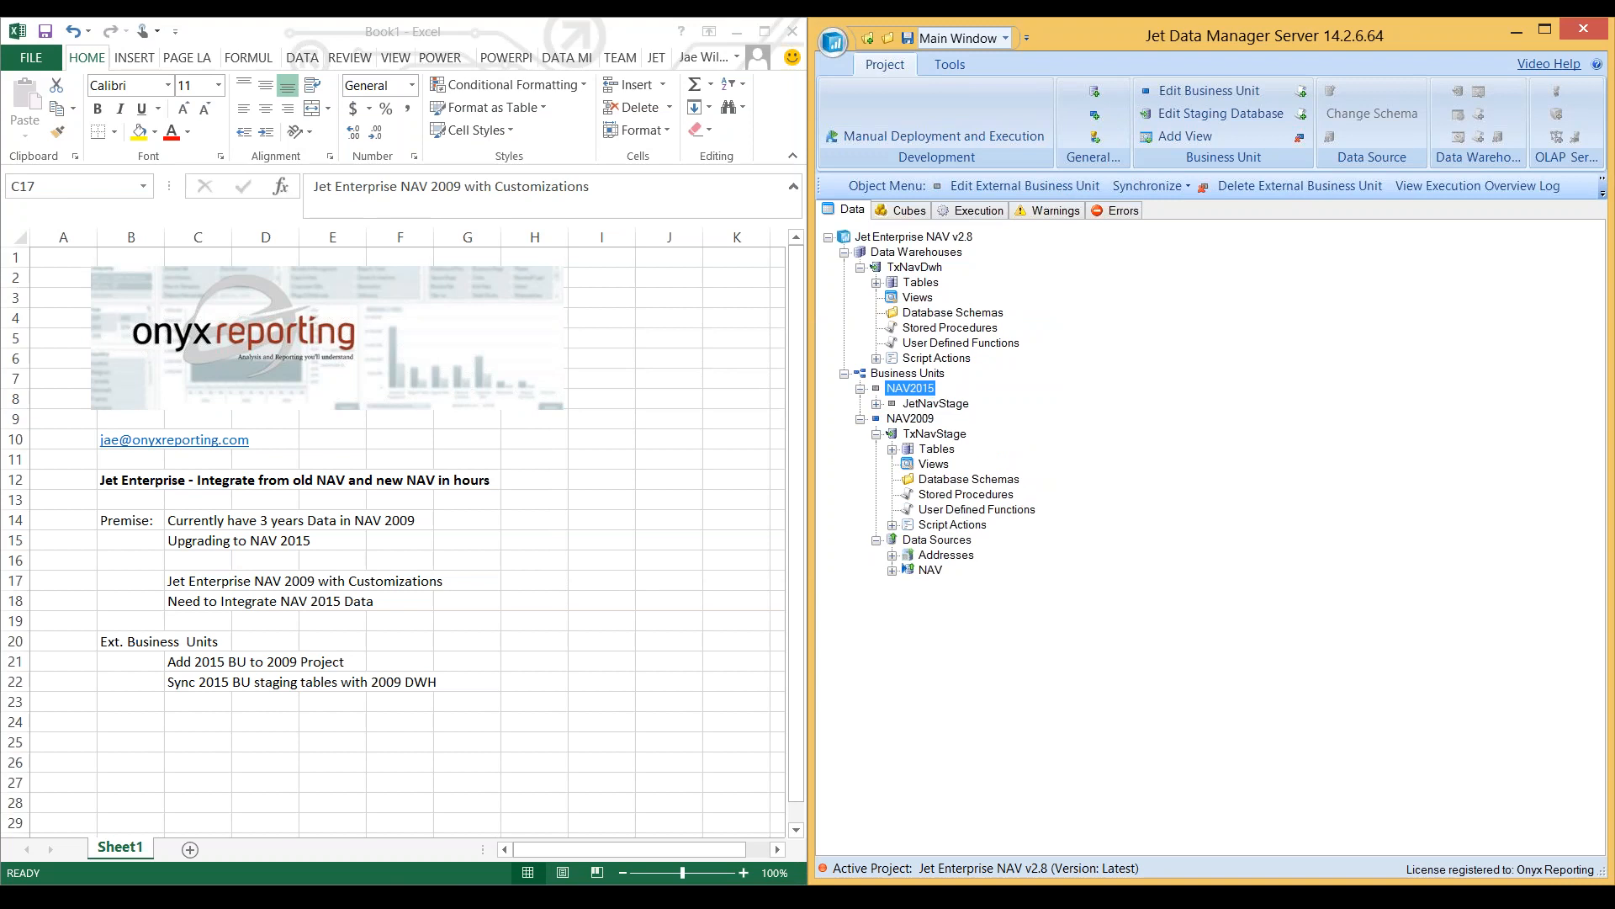
double_click(936, 404)
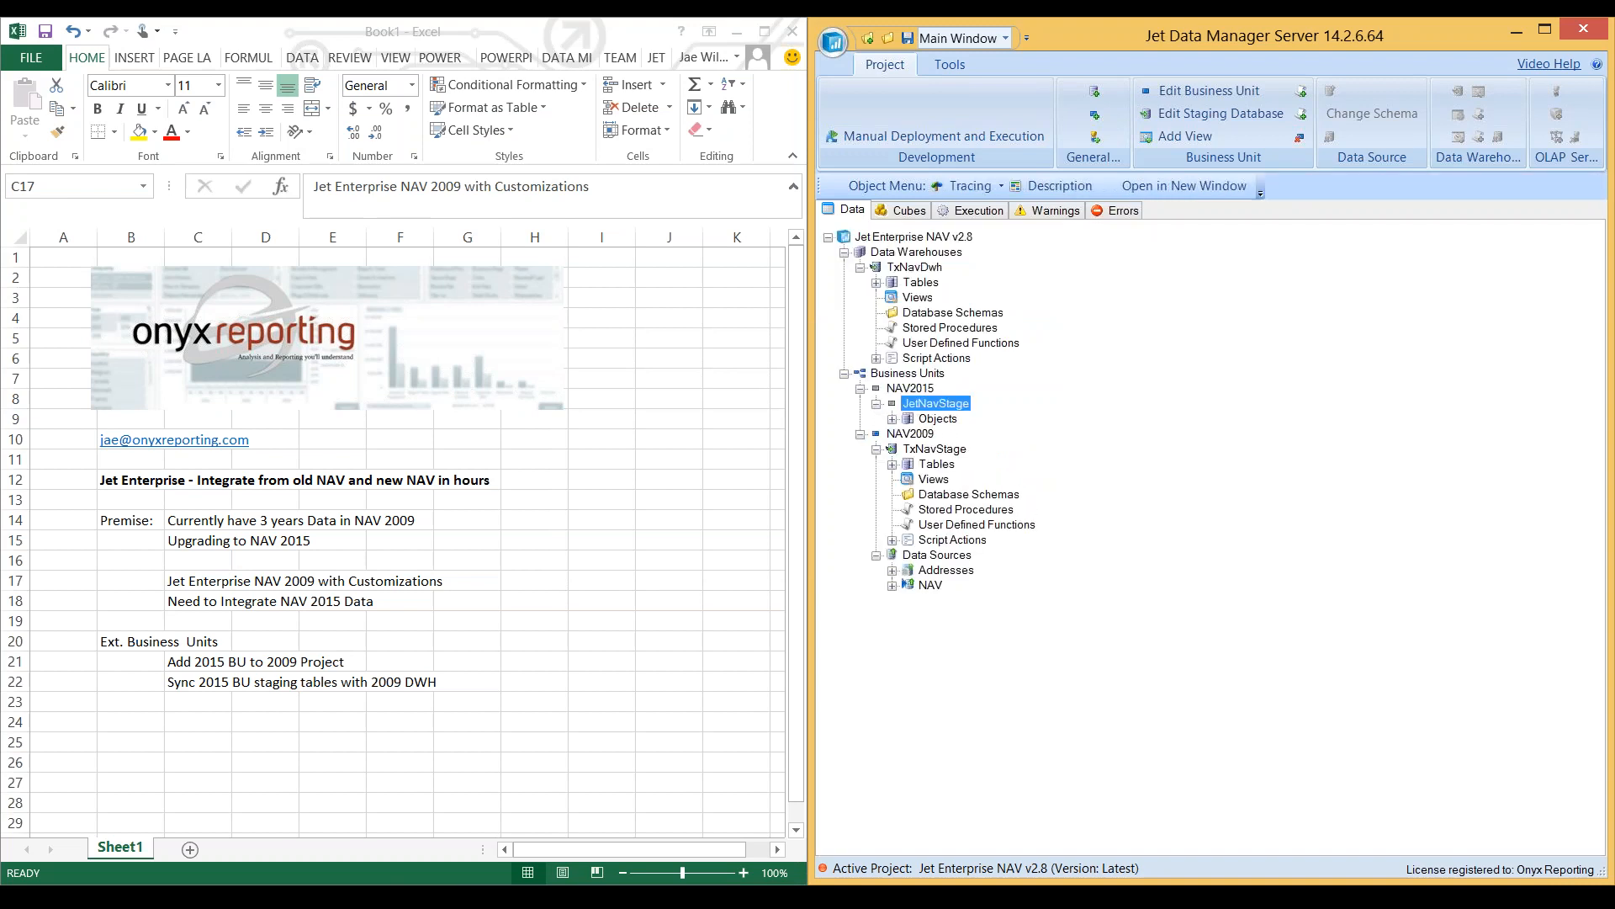
double_click(938, 419)
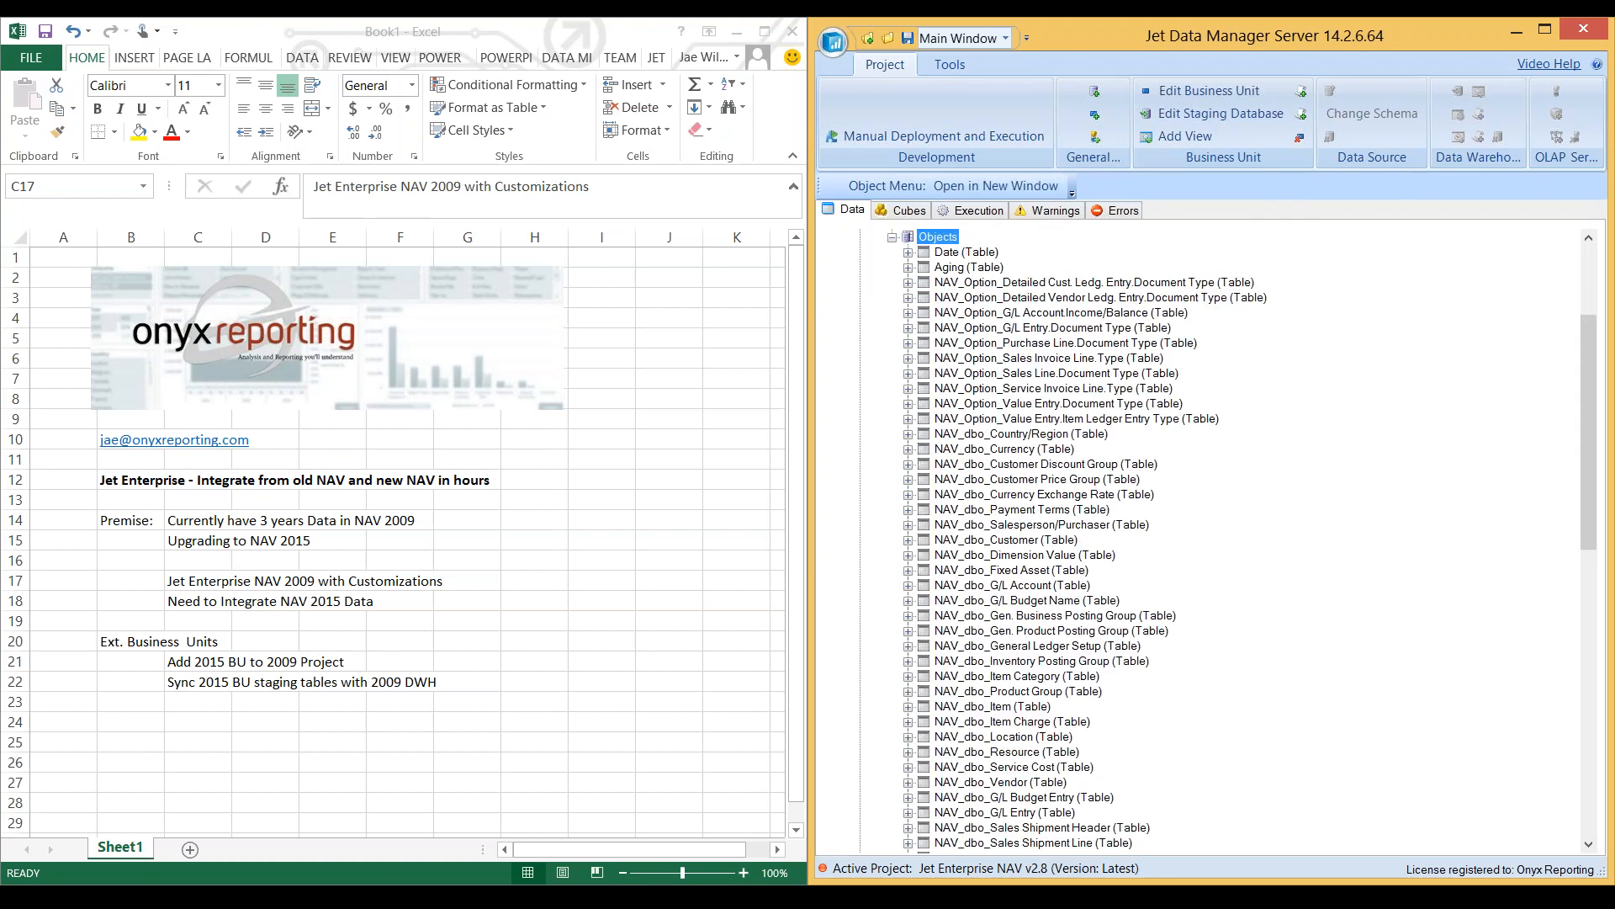
scroll(1178, 539, down, 15)
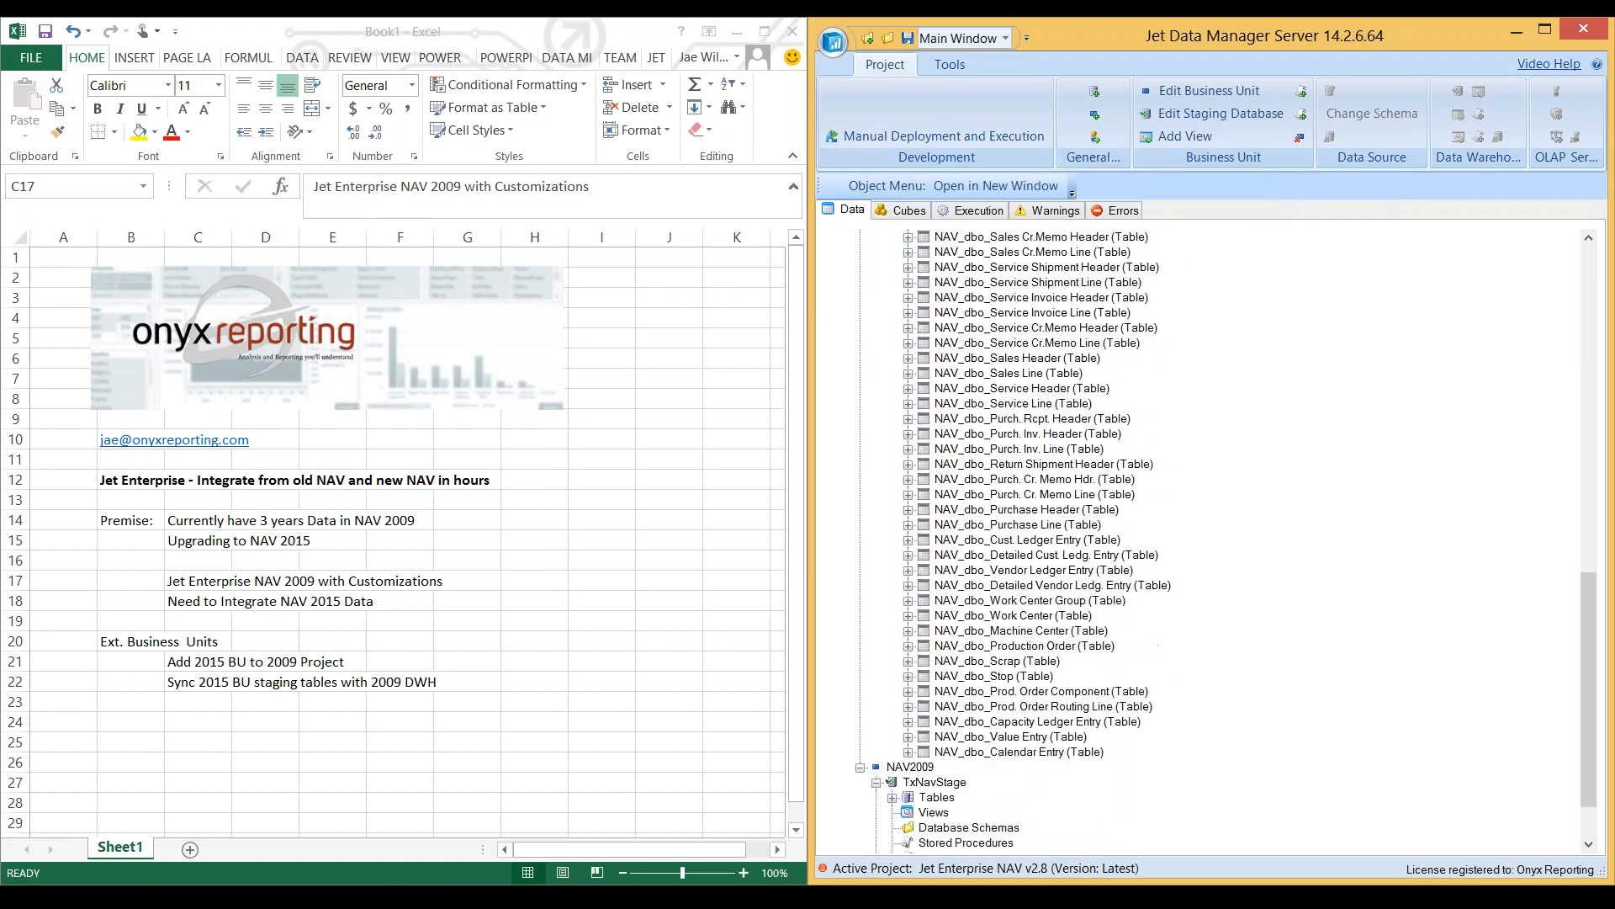
scroll(1178, 539, up, 20)
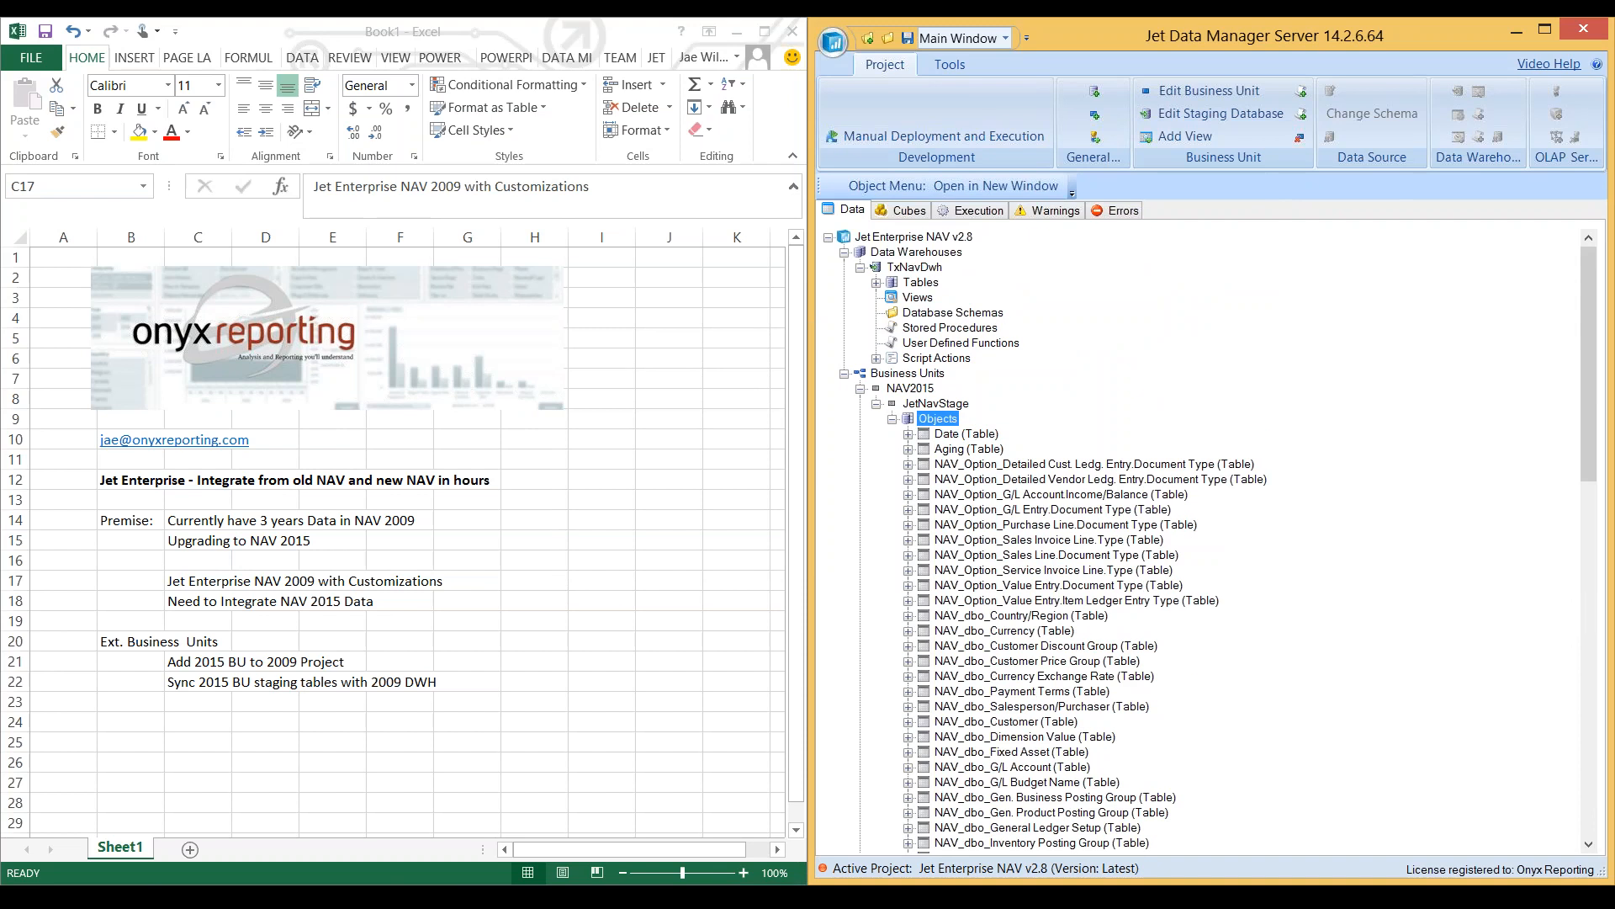
- Examine the field mappings of Sales Amount in the Posted Sales Transactions table of the TxNavDwh data warehouse
double_click(921, 282)
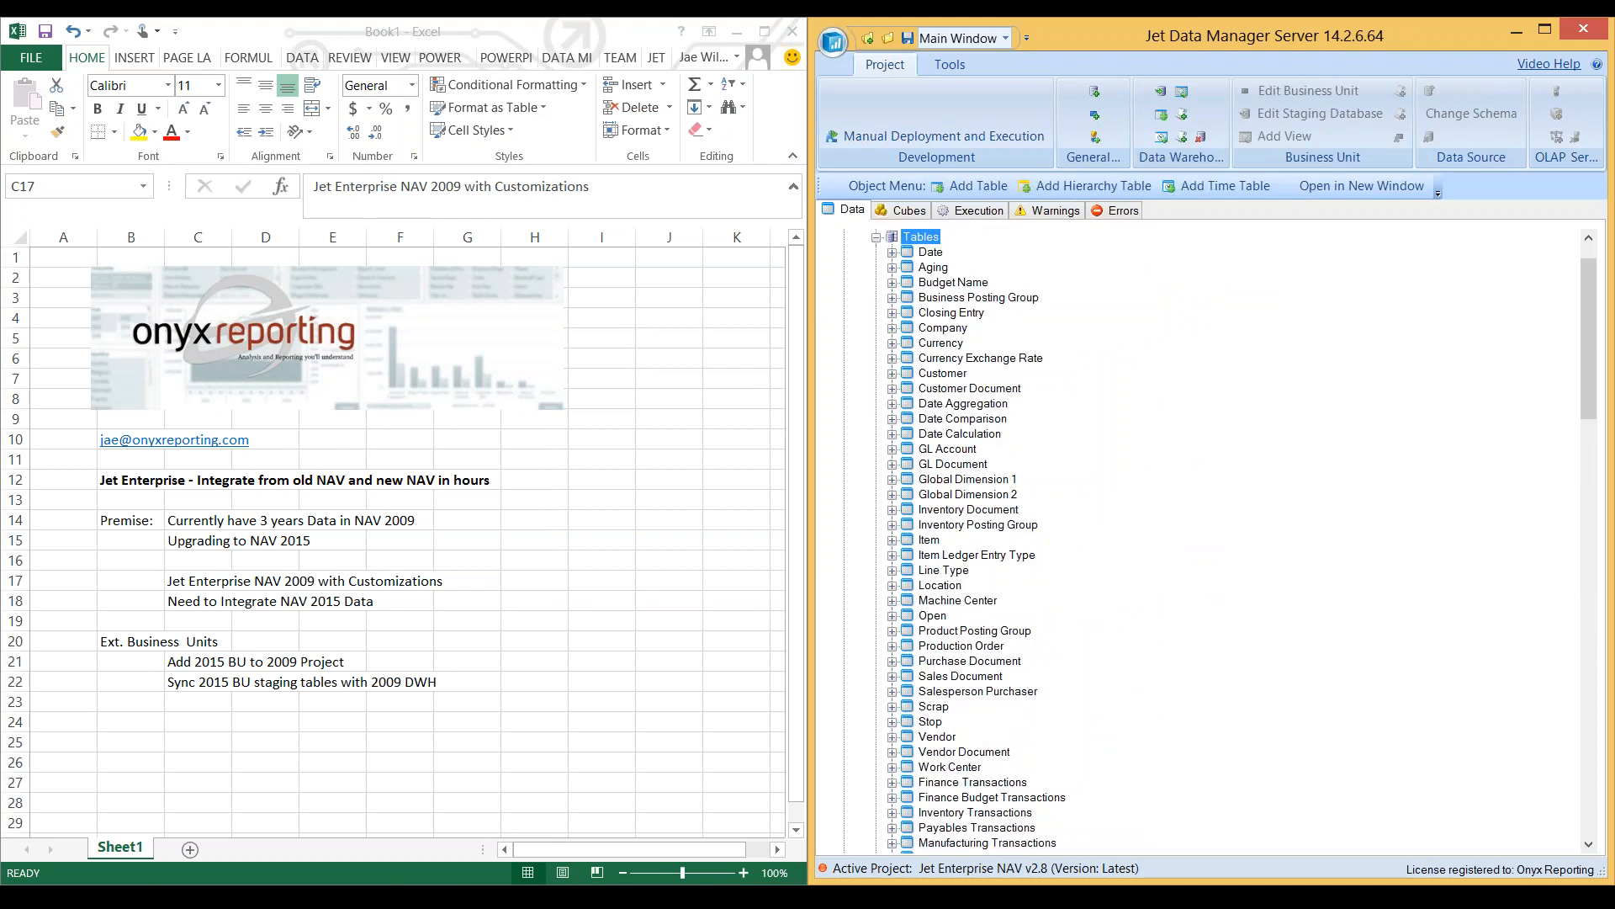
scroll(1203, 539, down, 6)
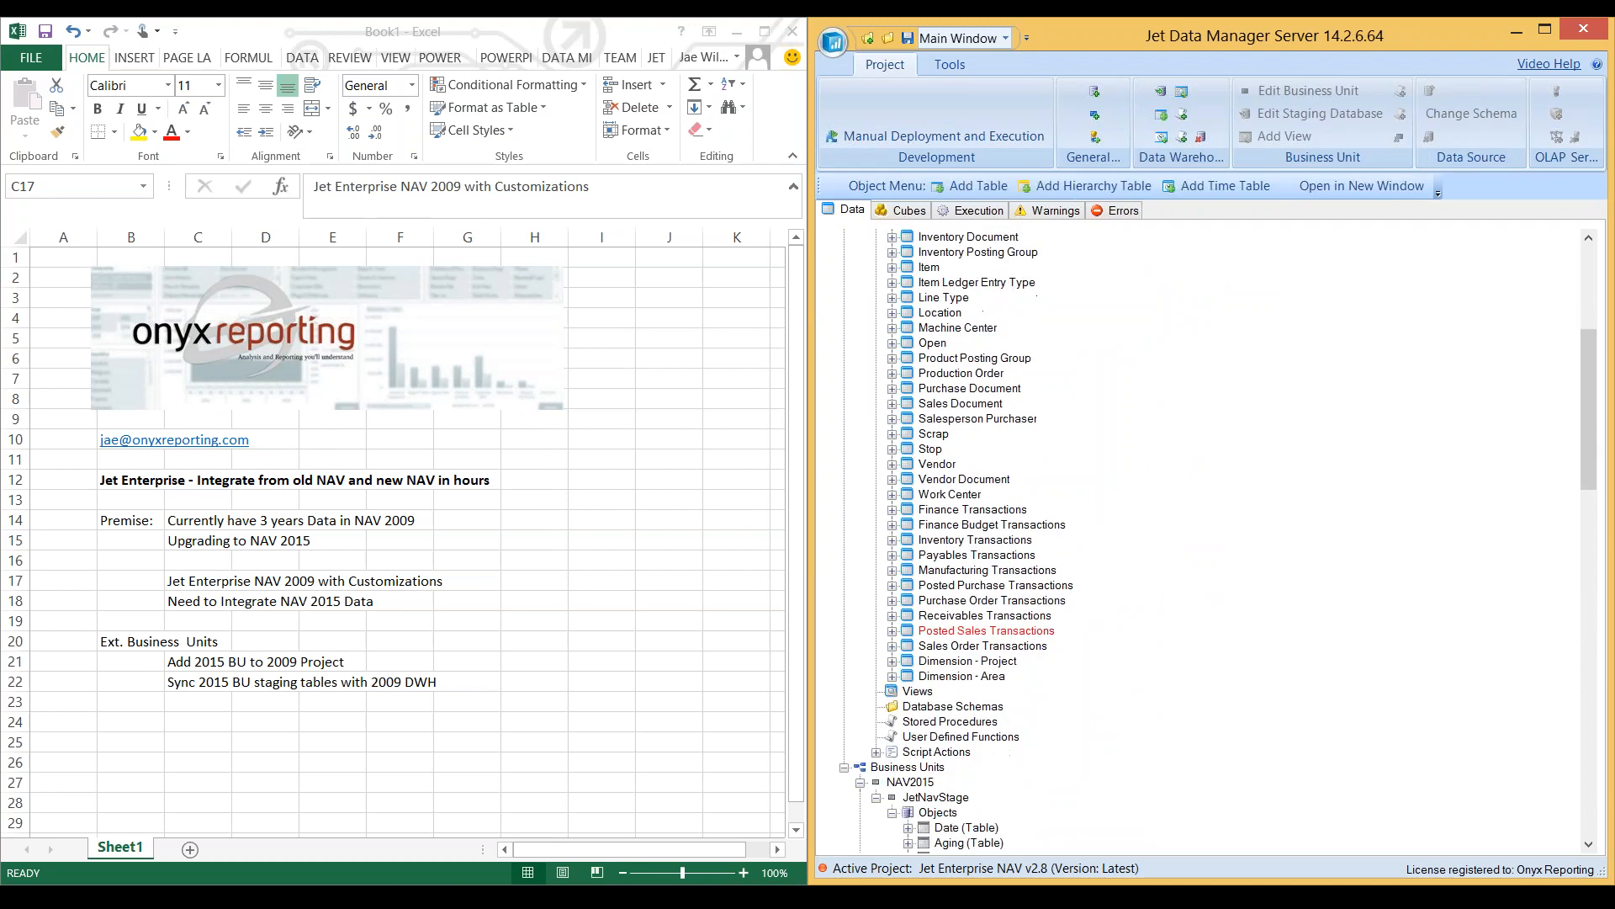
click(986, 631)
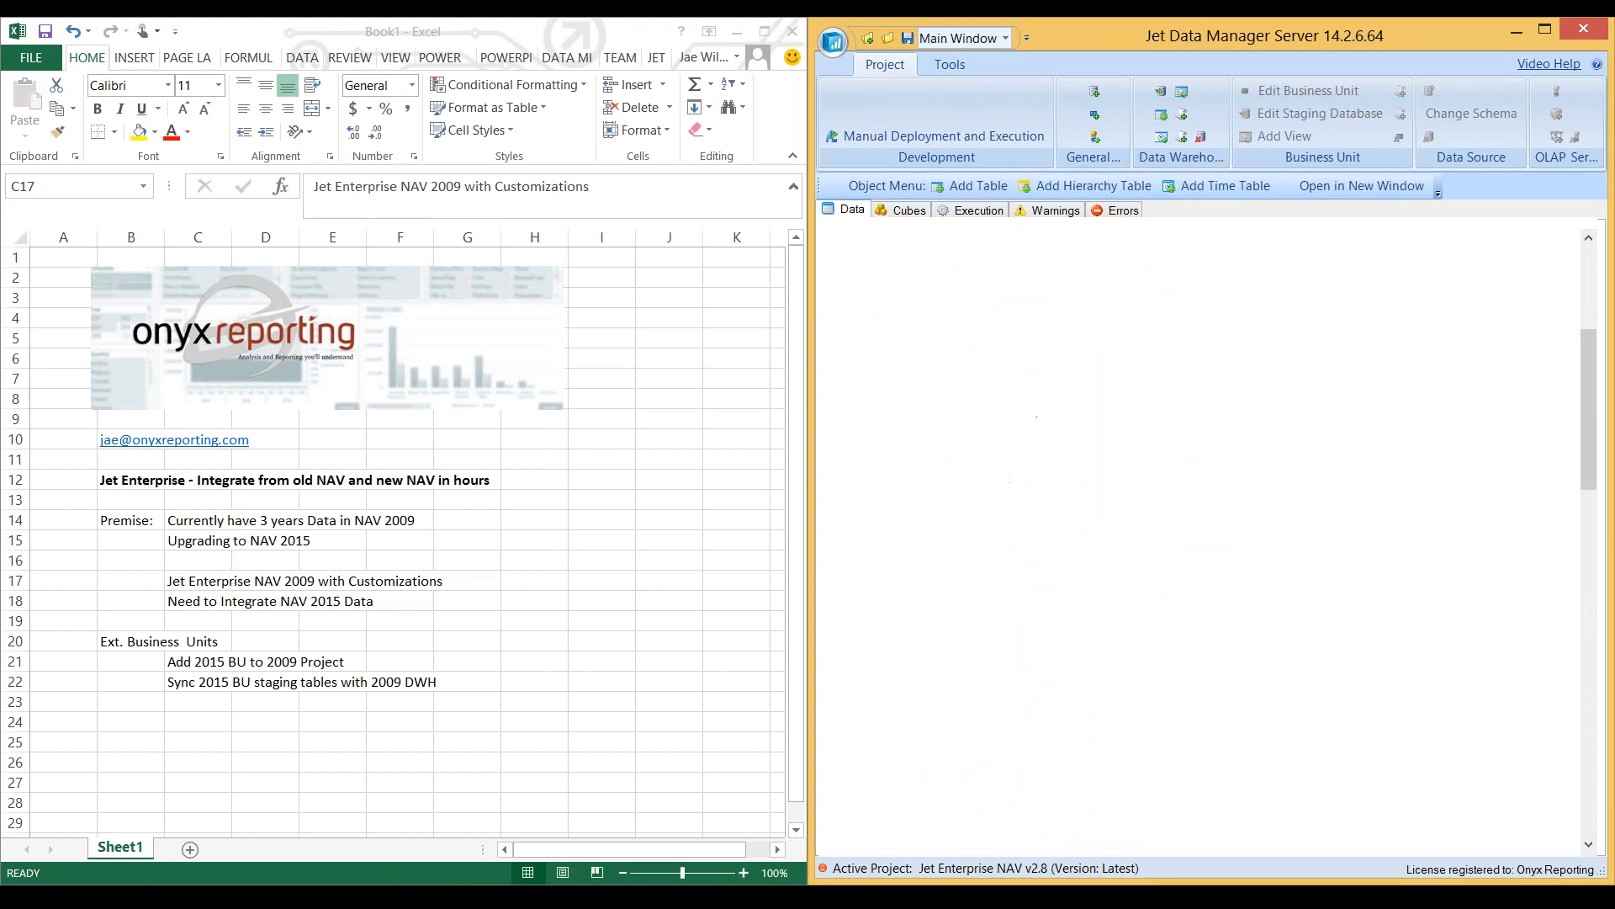
double_click(936, 631)
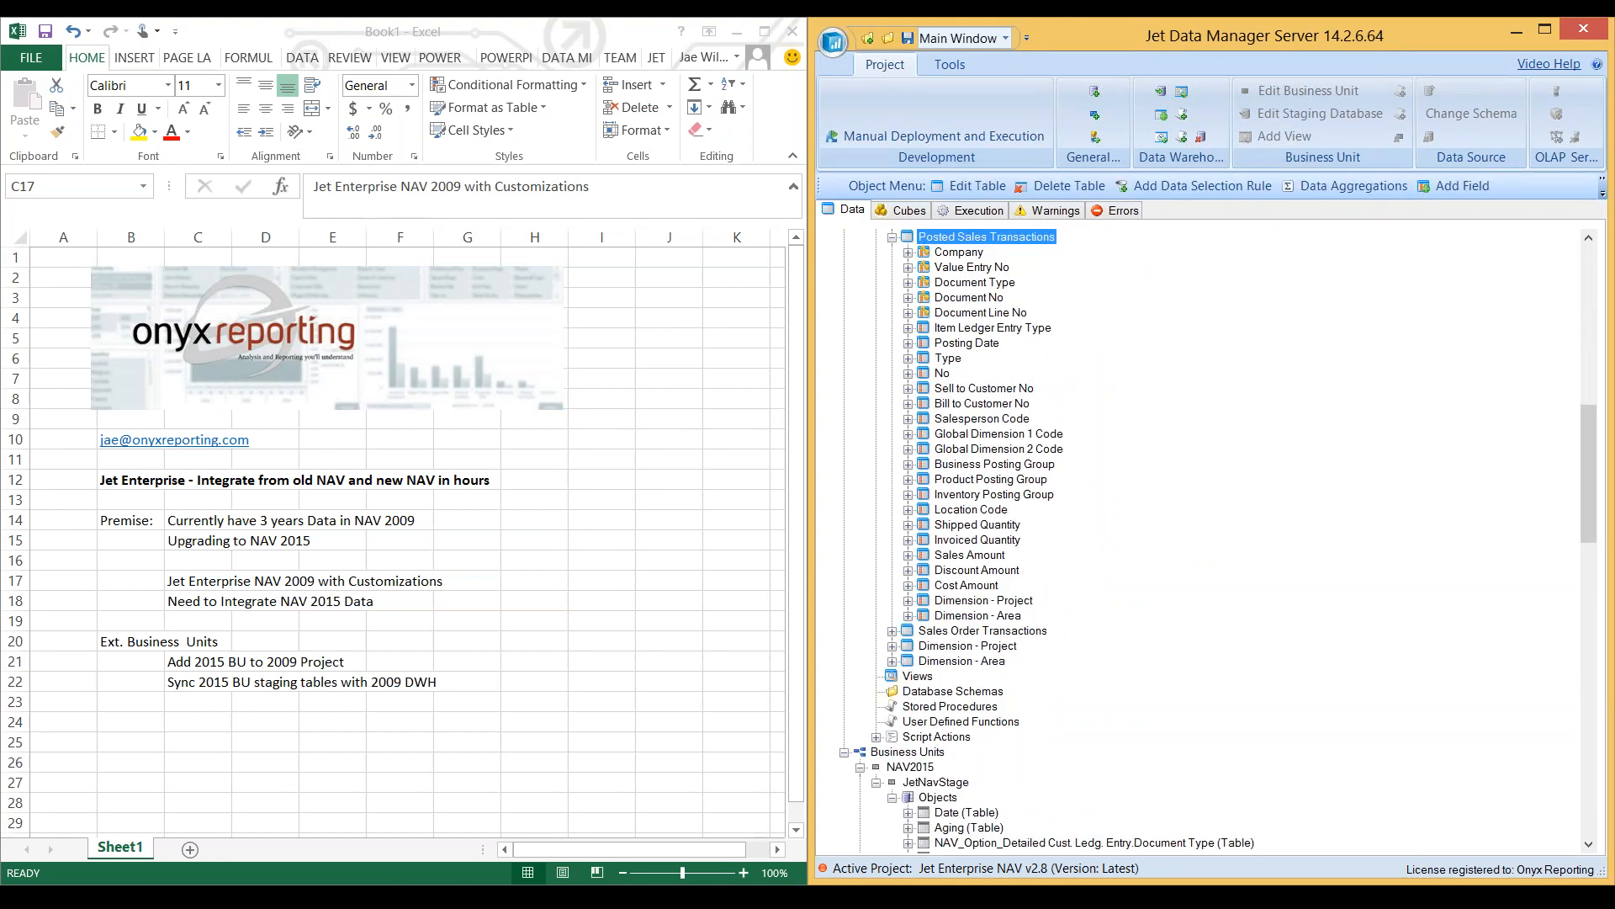
double_click(969, 555)
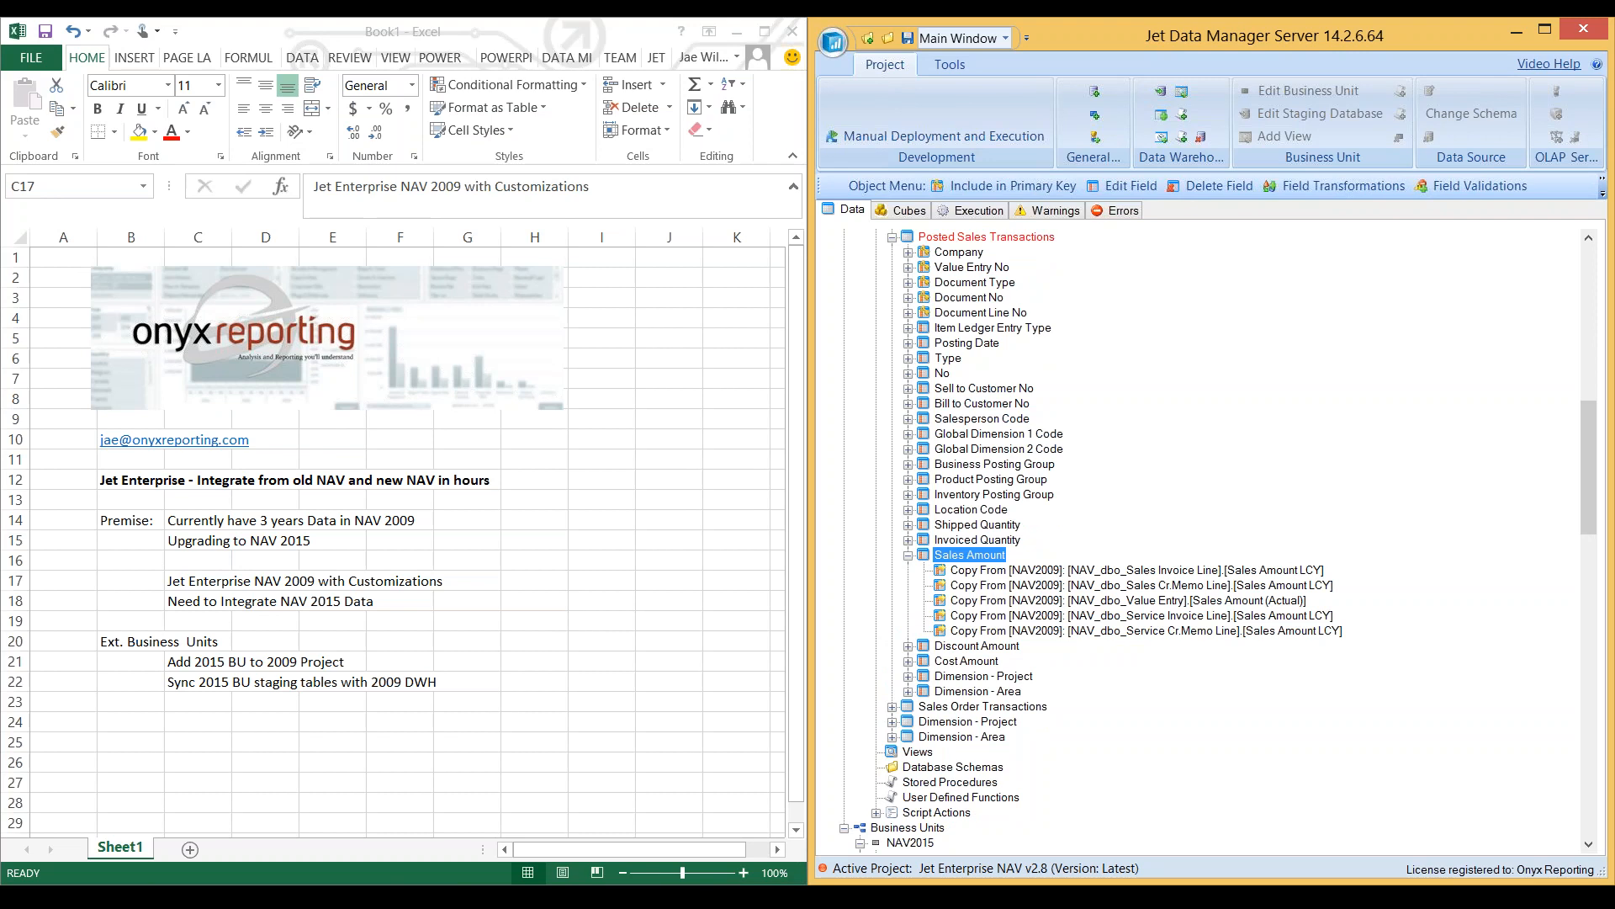
- Open the NAV2015 staging tables NAV_dbo_Value Entry and NAV_dbo_Sales Invoice Line in separate windows
scroll(1203, 538, down, 20)
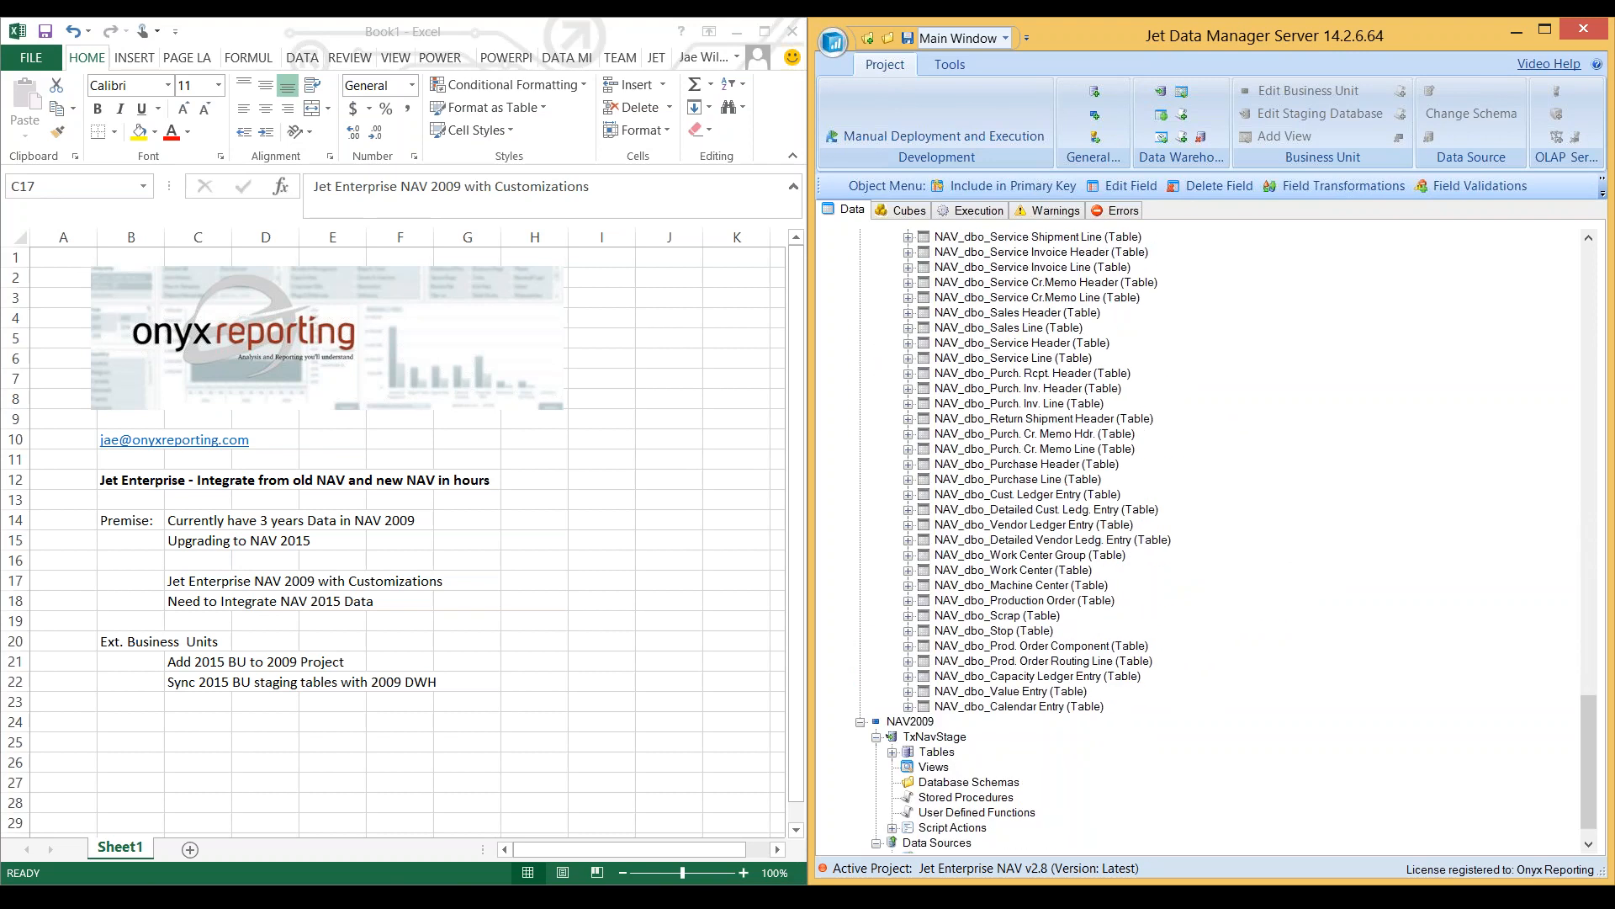
click(1010, 692)
key(ctrl+n)
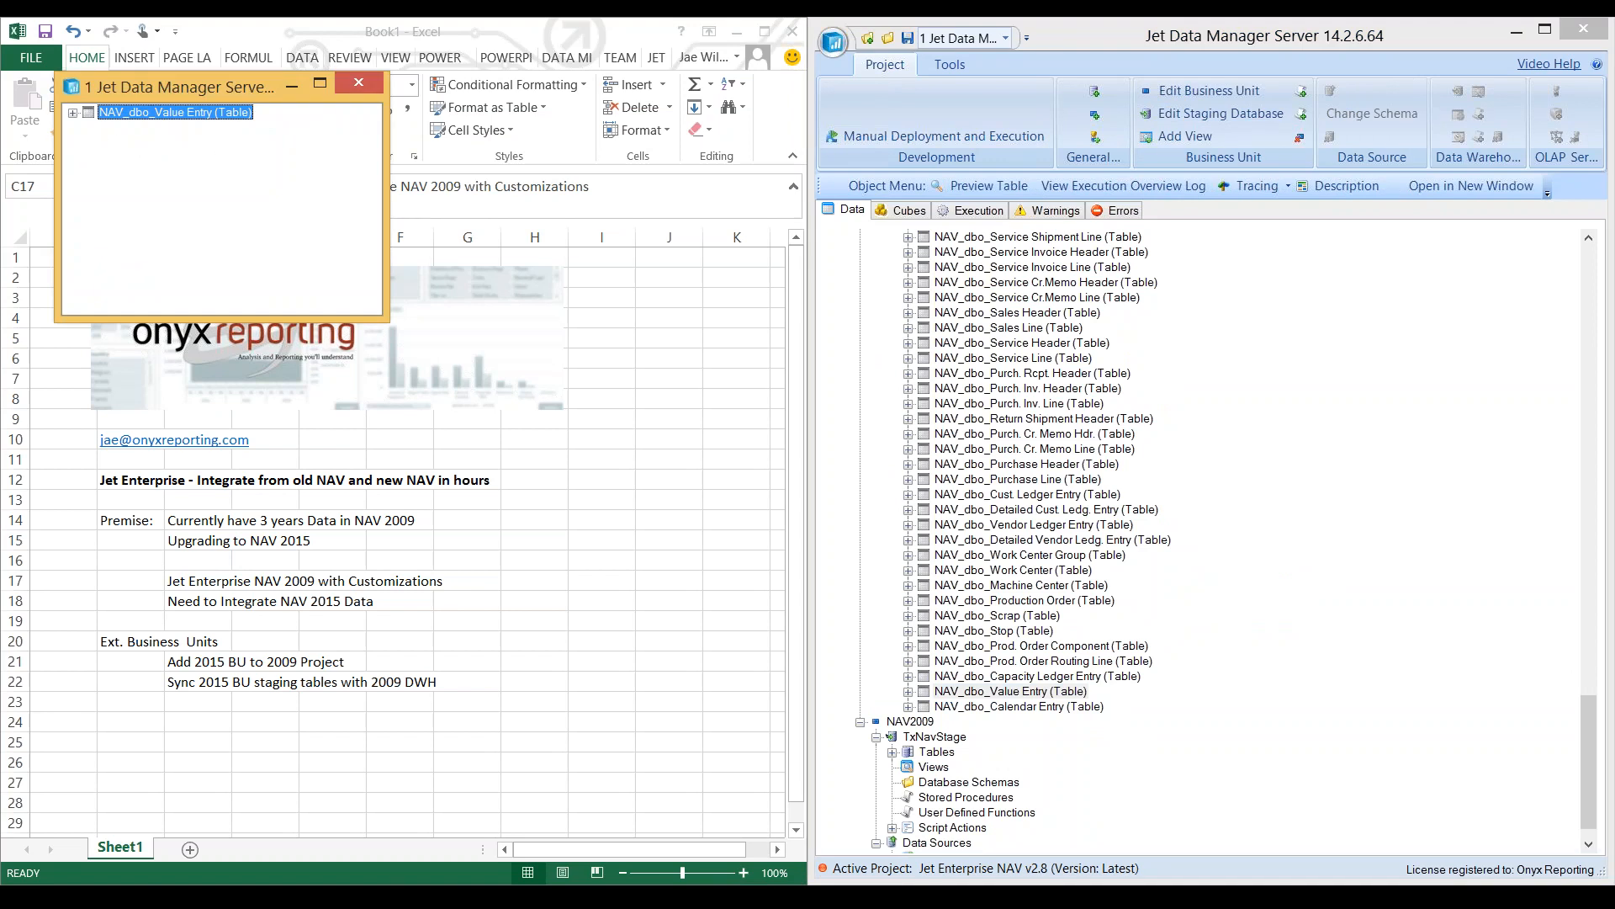
click(1042, 252)
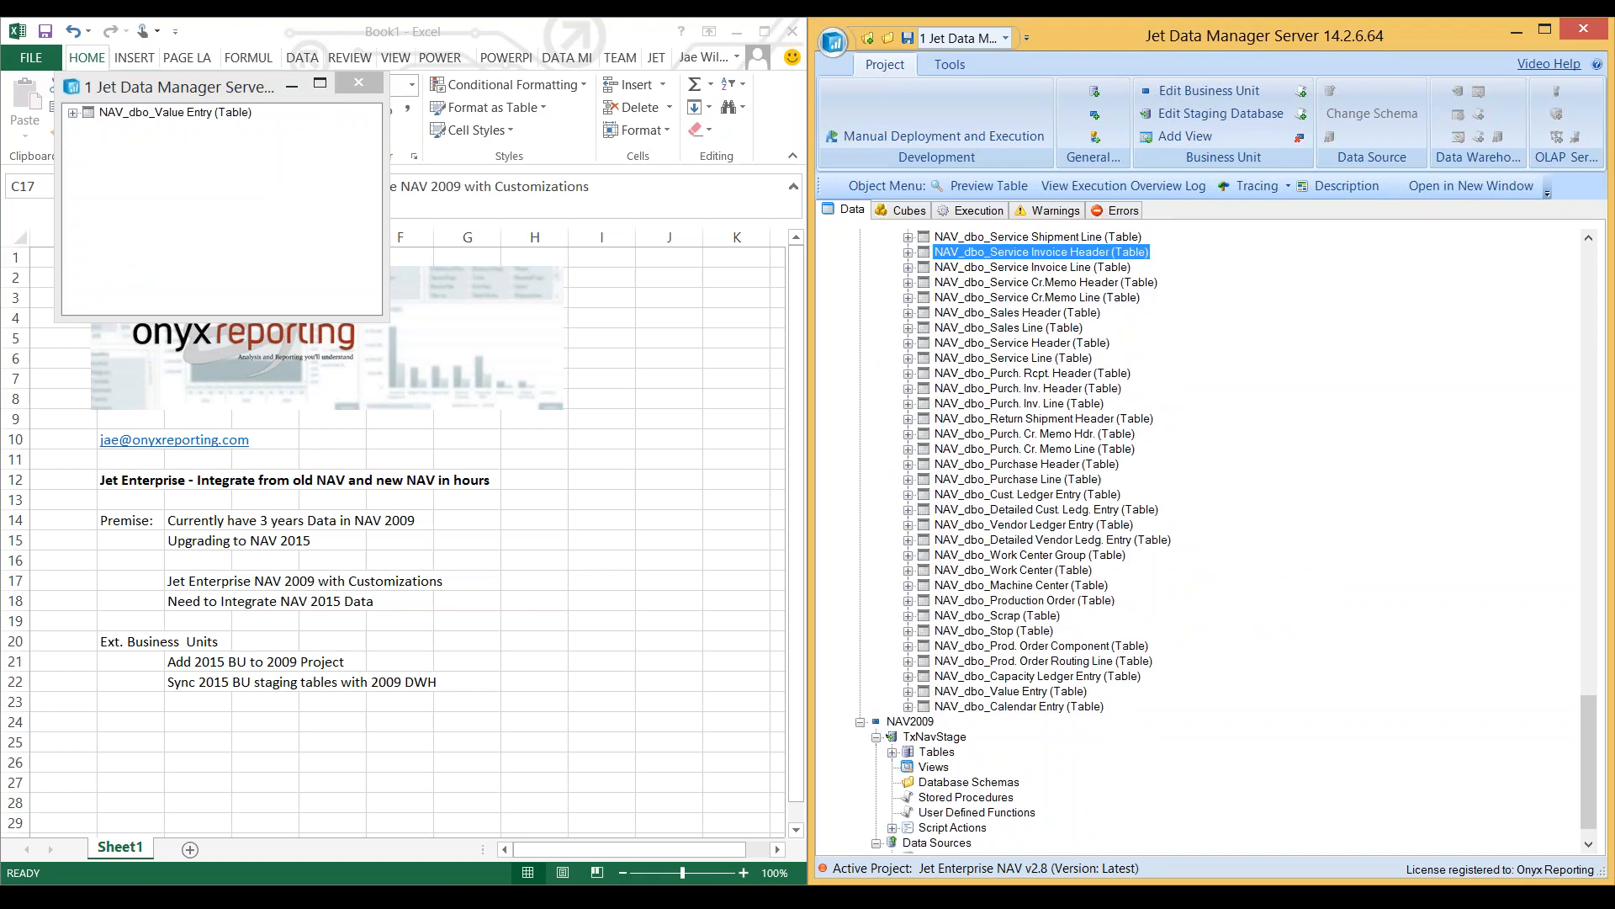
scroll(1042, 251, up, 9)
click(1028, 555)
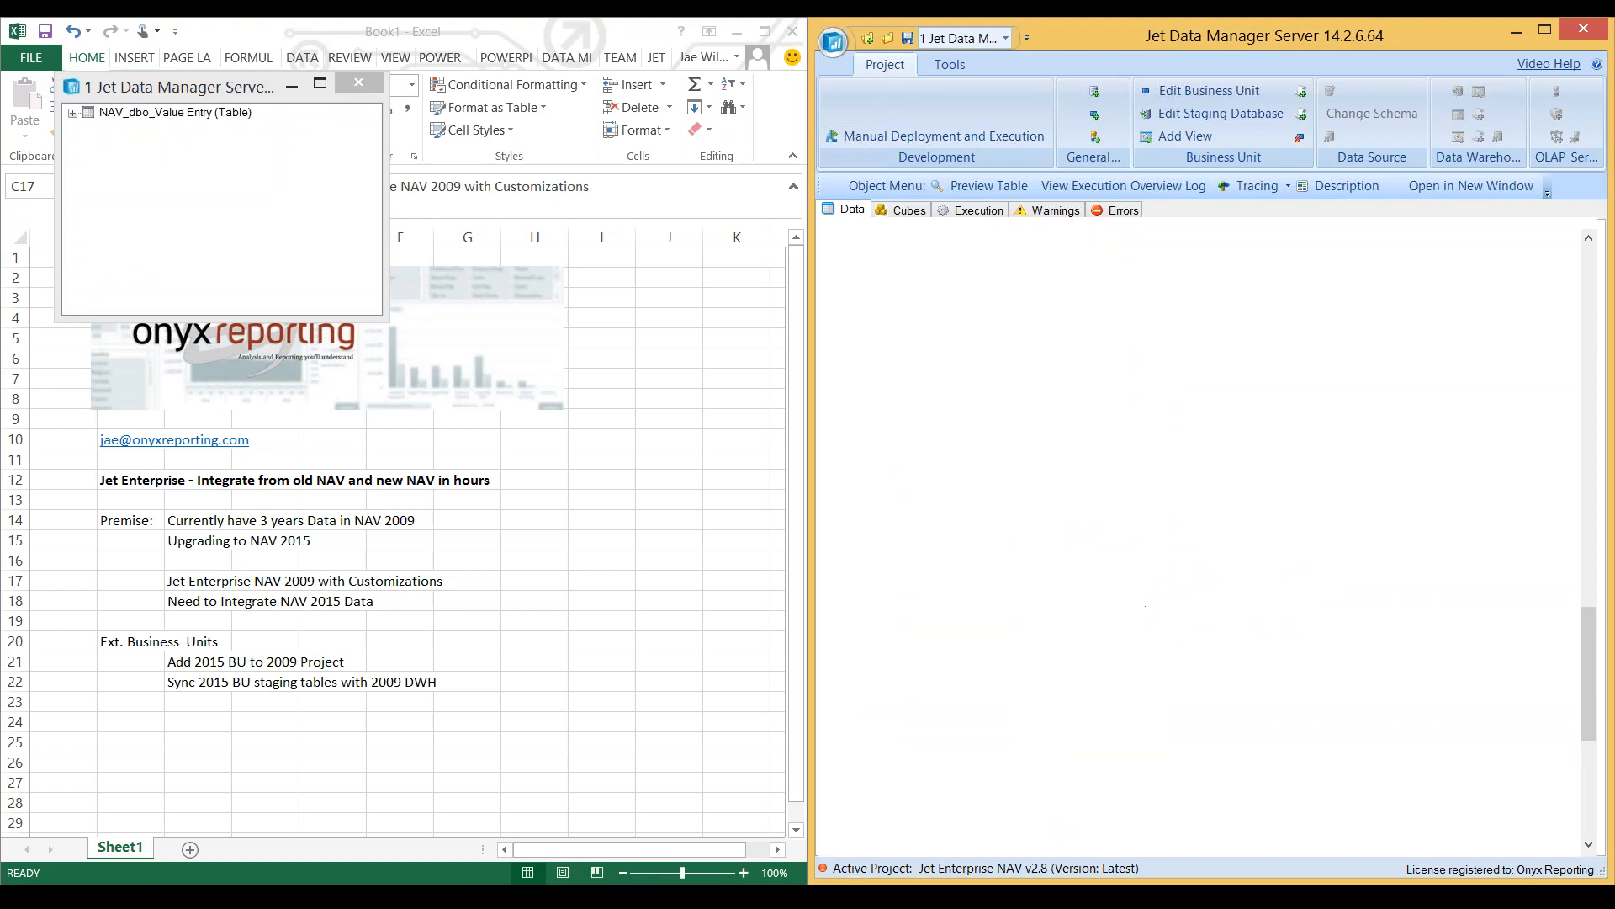
key(ctrl+n)
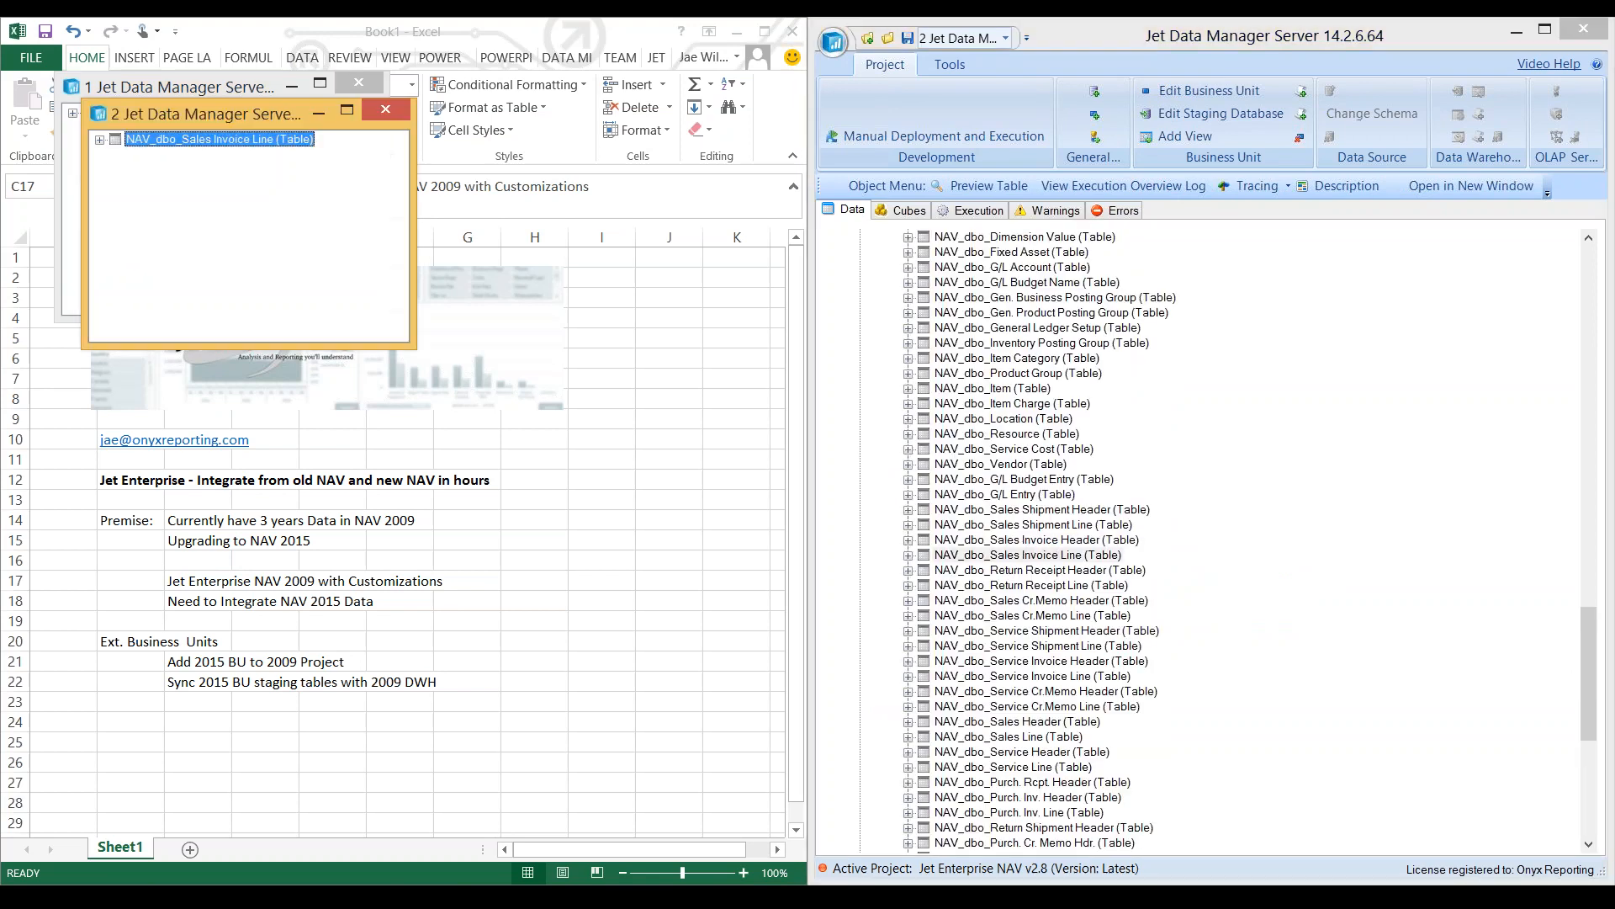
- Expand NAV_dbo_Sales Invoice Line in its own window and synchronize it with the Posted Sales Transactions table, only existing fields
click(1010, 404)
scroll(1010, 404, up, 20)
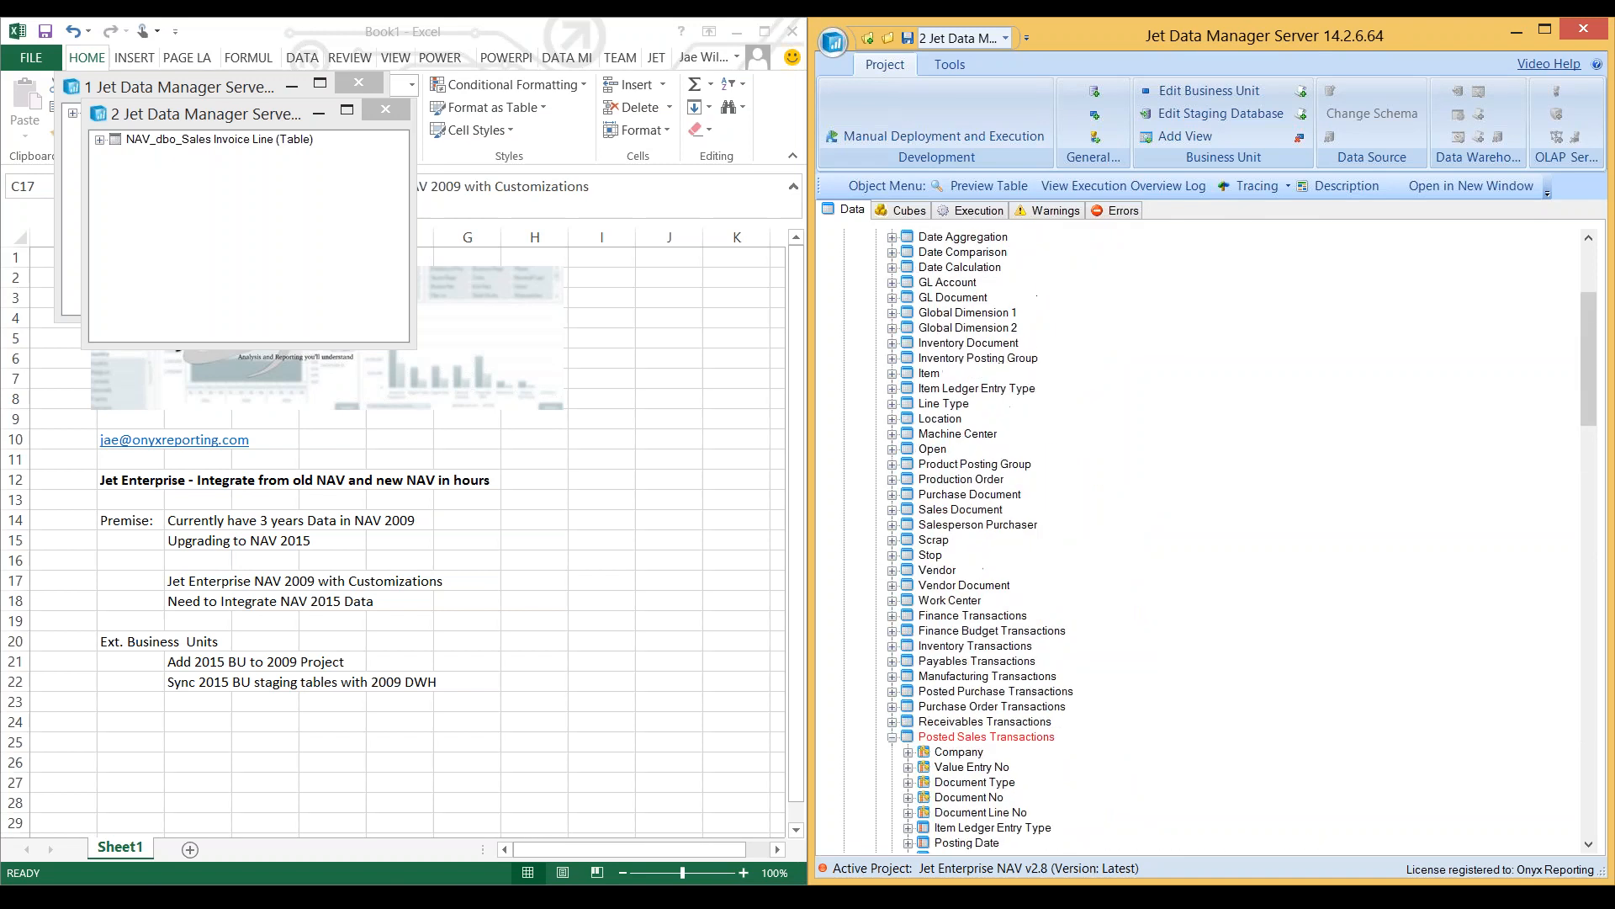
scroll(1009, 538, down, 12)
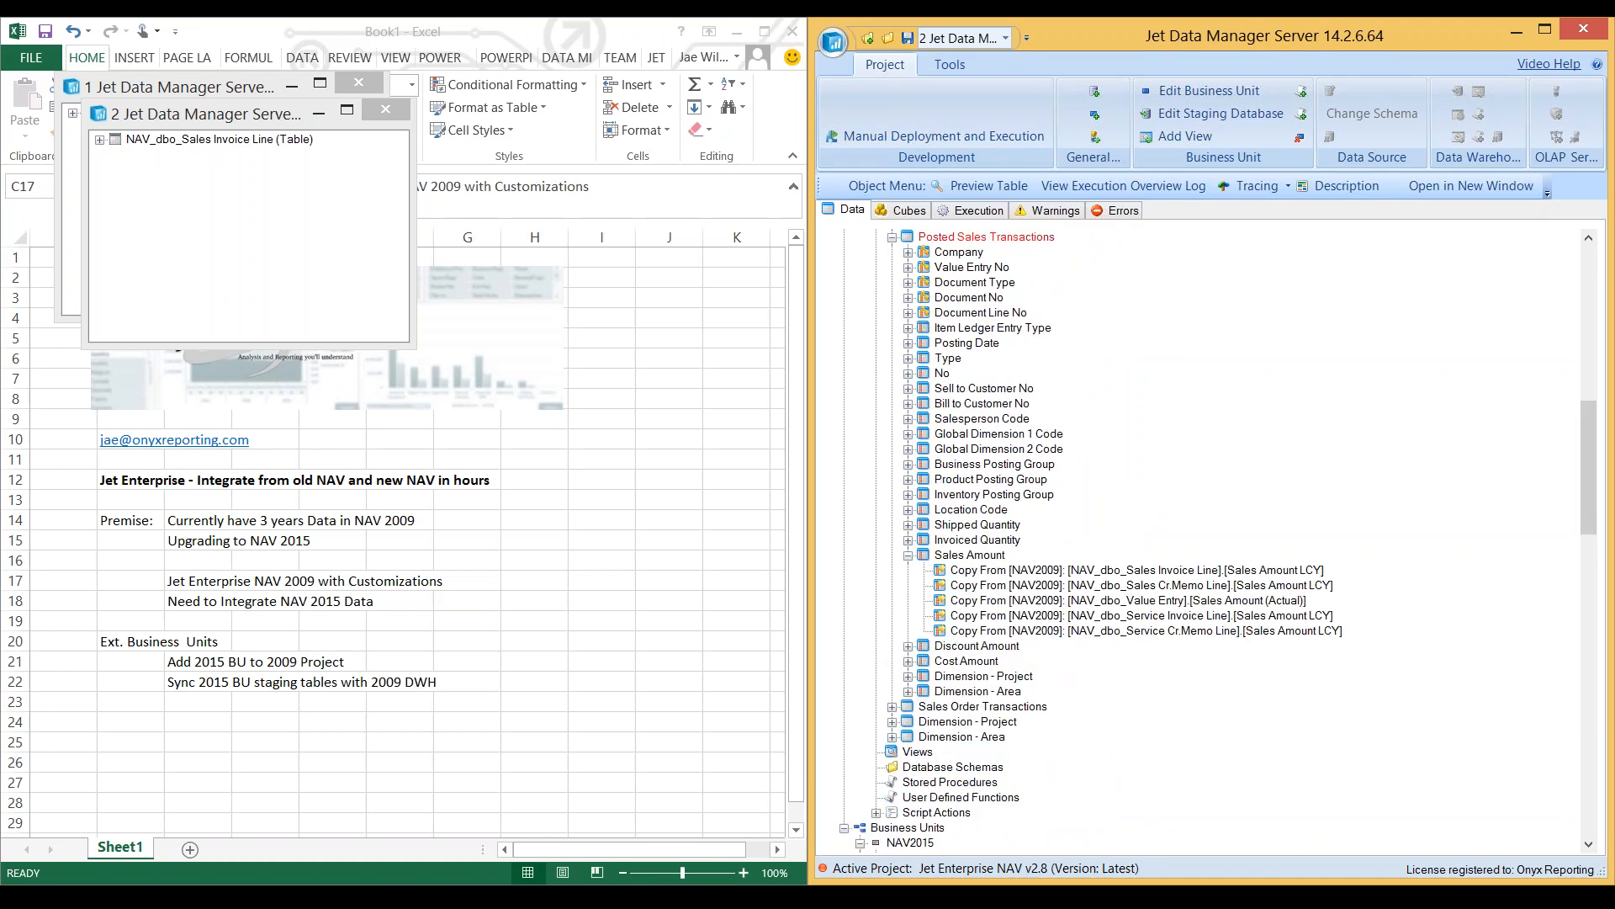
drag(205, 114, 343, 293)
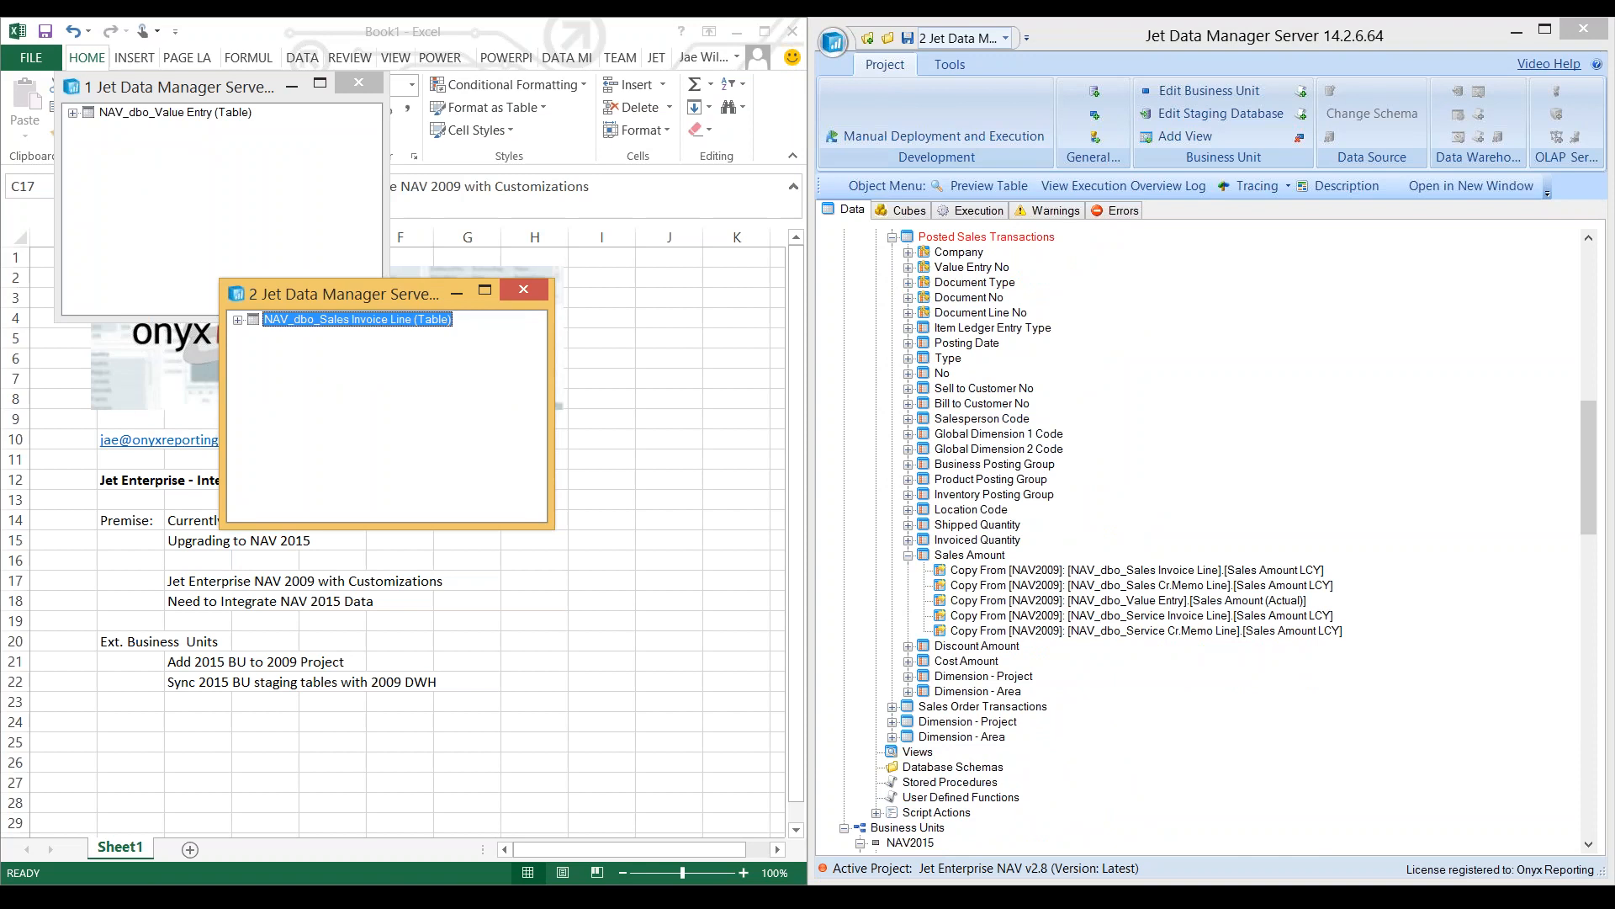
click(238, 319)
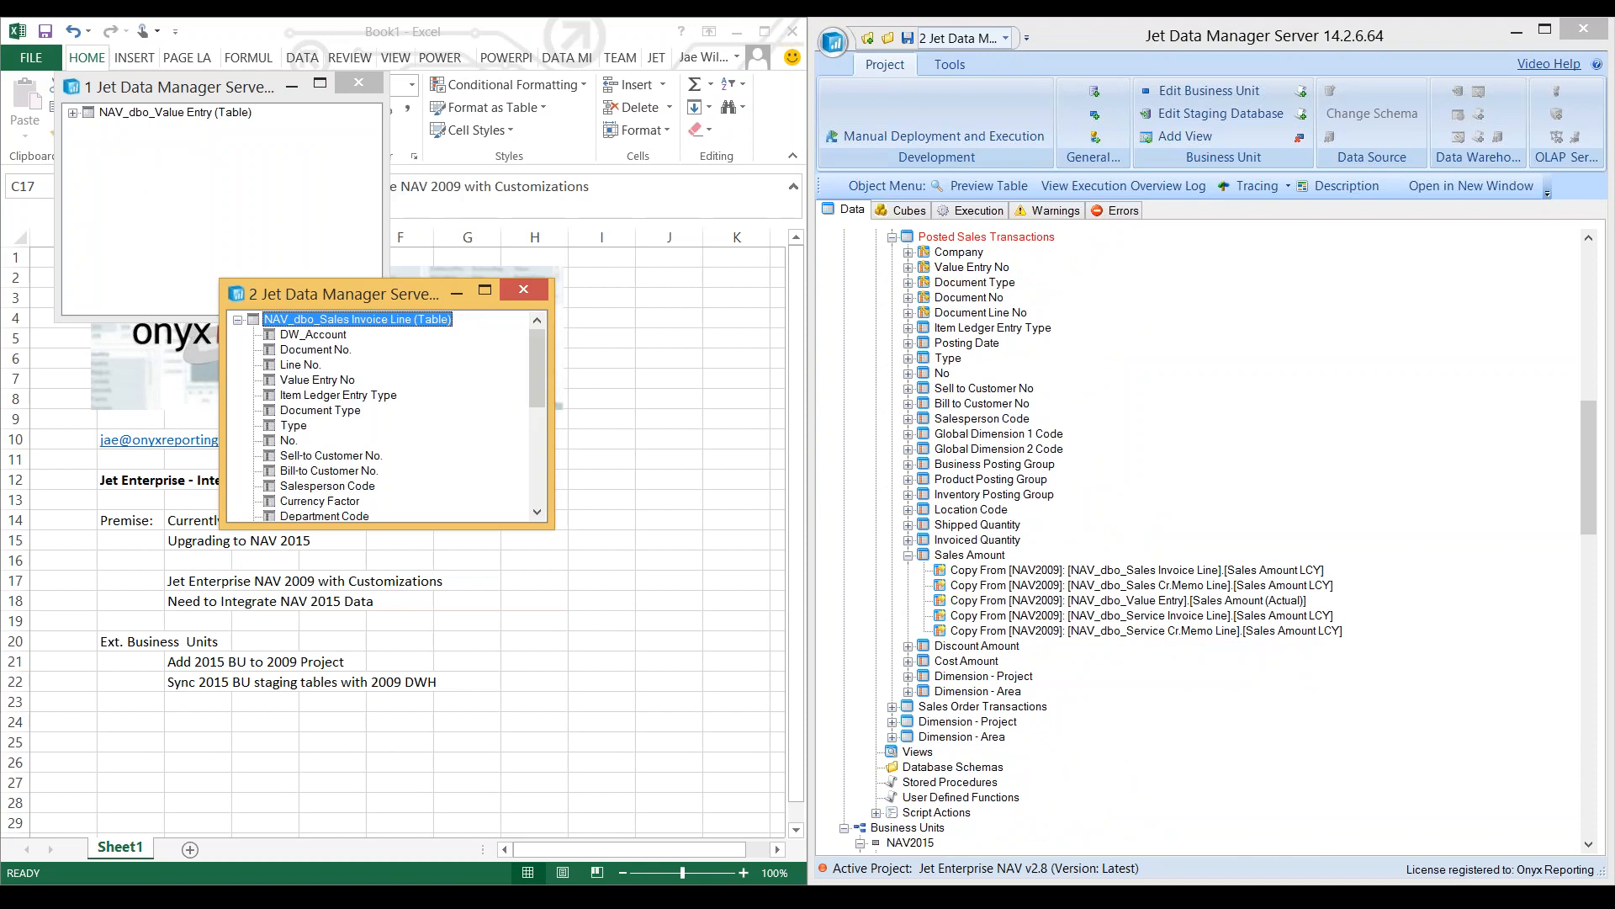
scroll(1178, 538, up, 3)
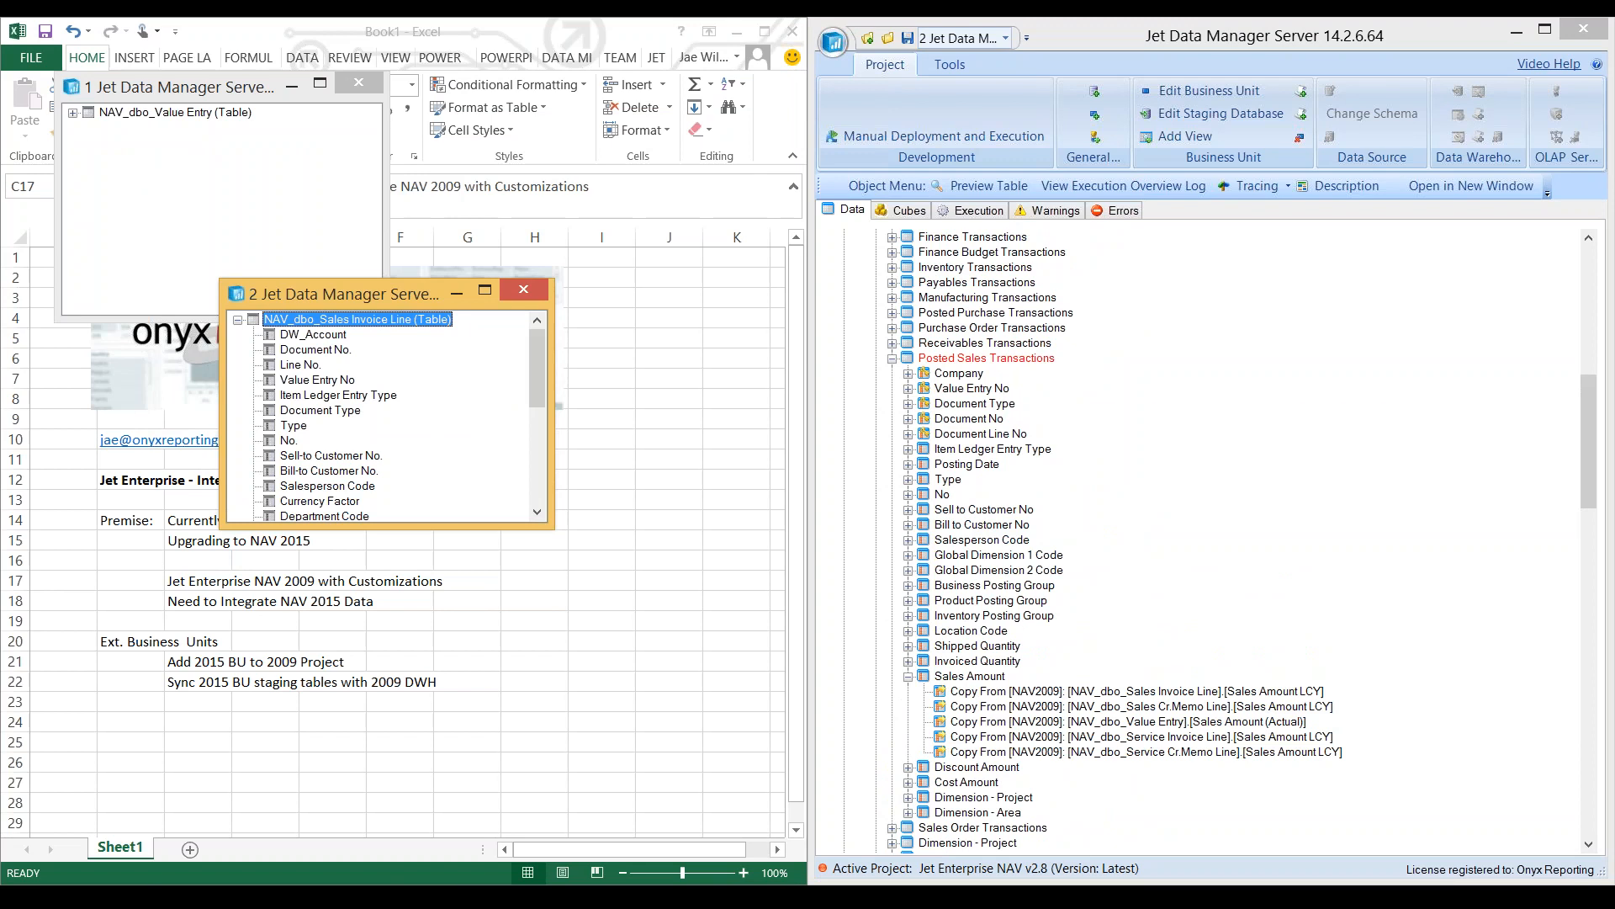
drag(358, 320, 1005, 358)
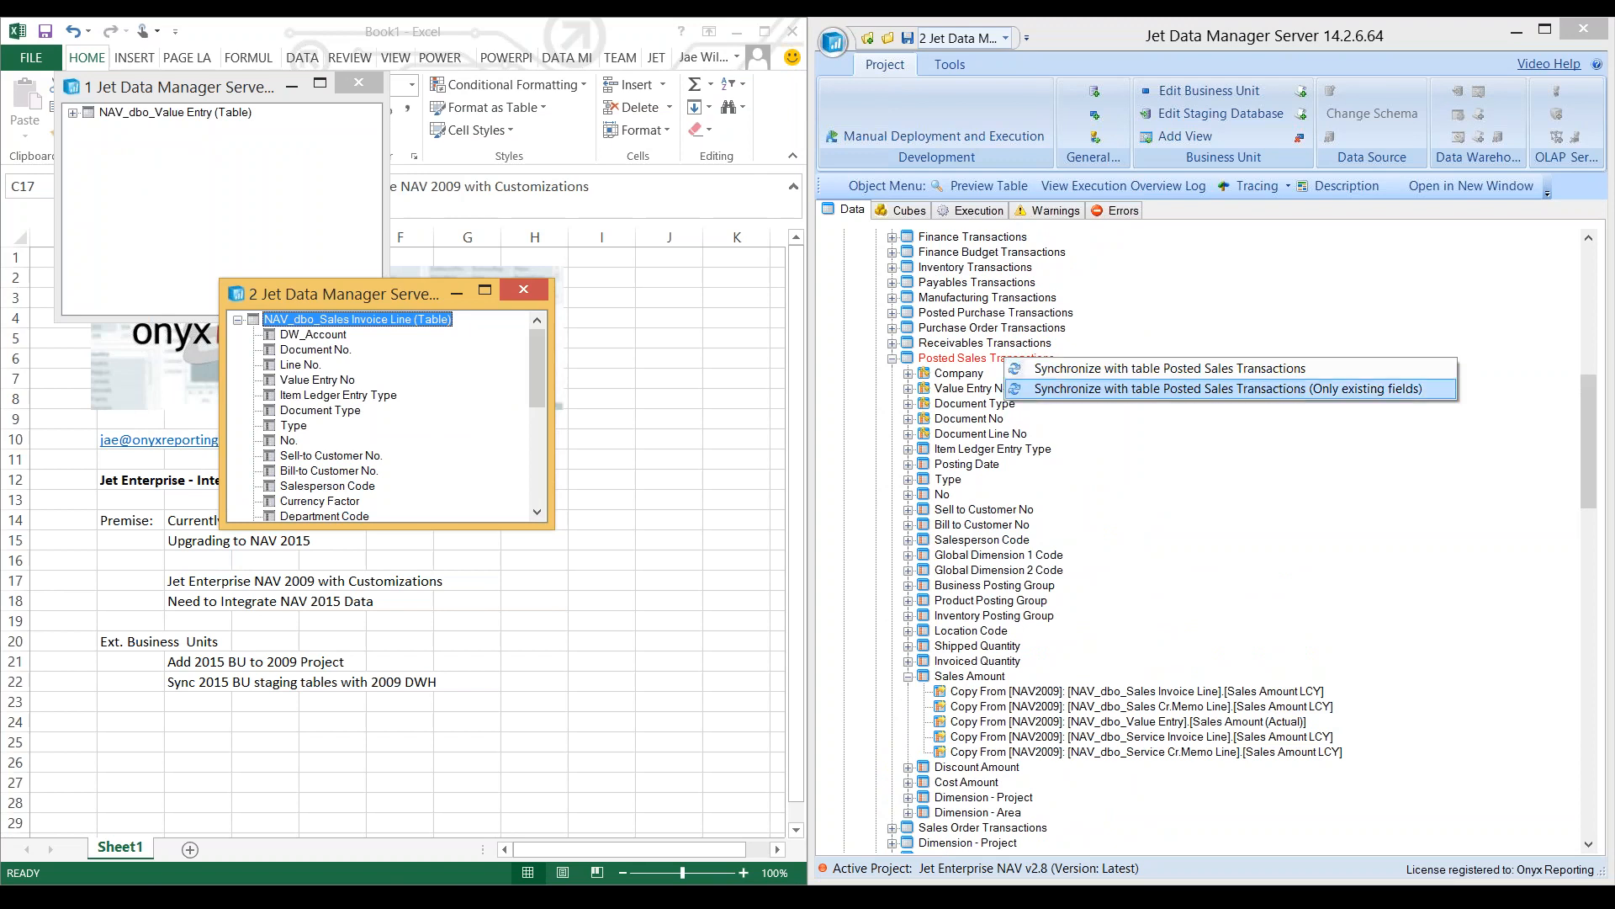
click(1195, 389)
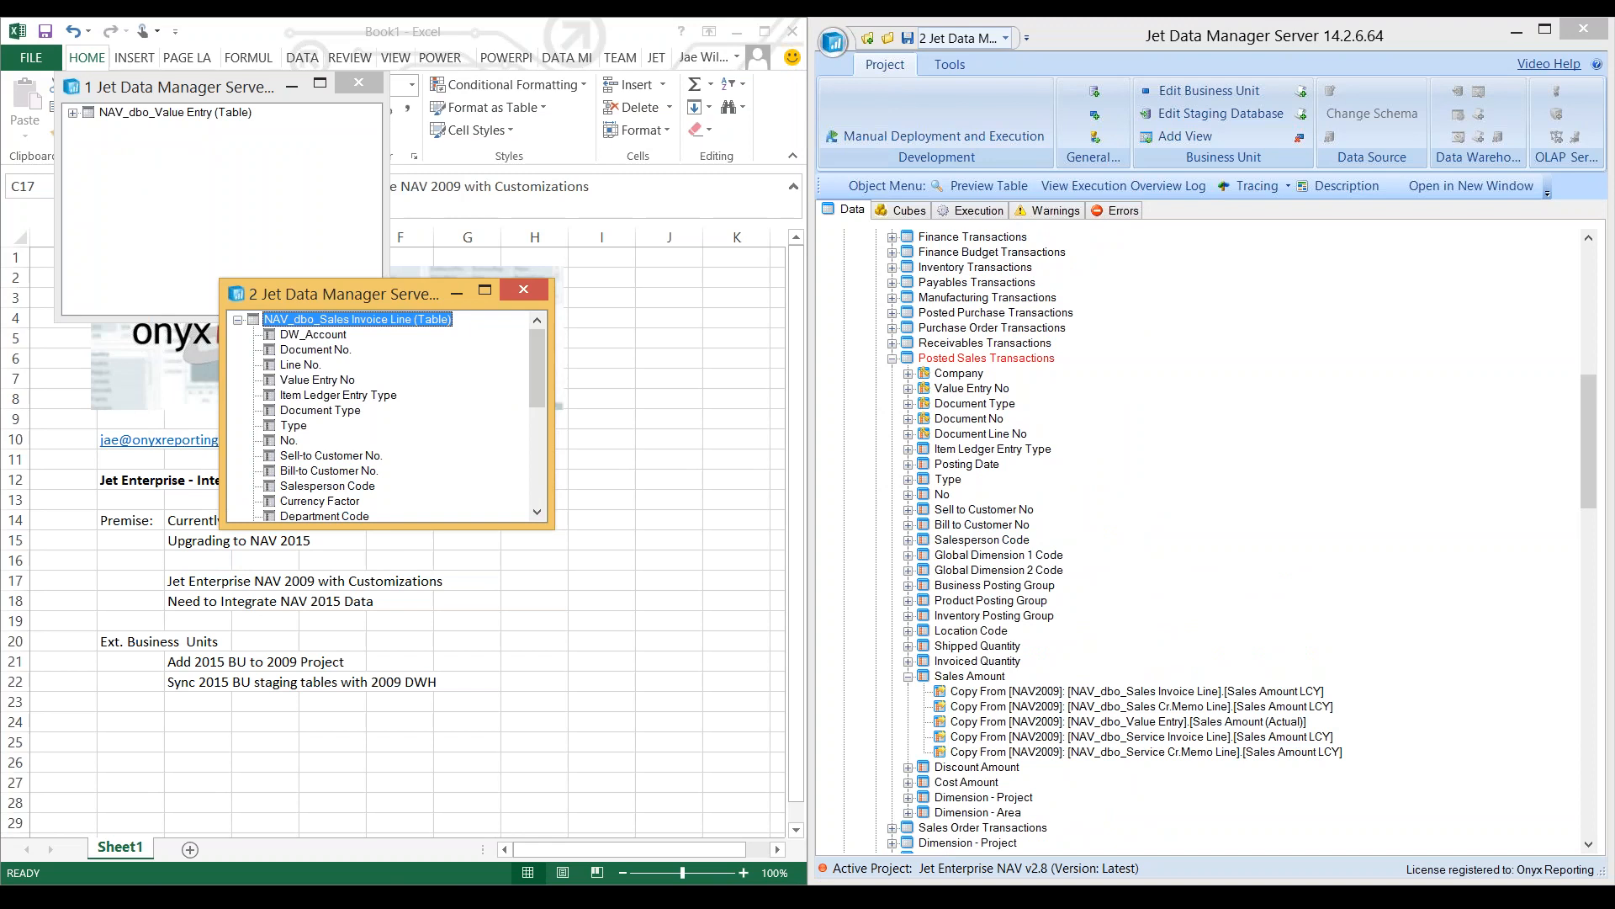
- Expand the Type field of Posted Sales Transactions and inspect its copy mapping from the NAV2015 Sales Invoice Line
drag(294, 426, 949, 479)
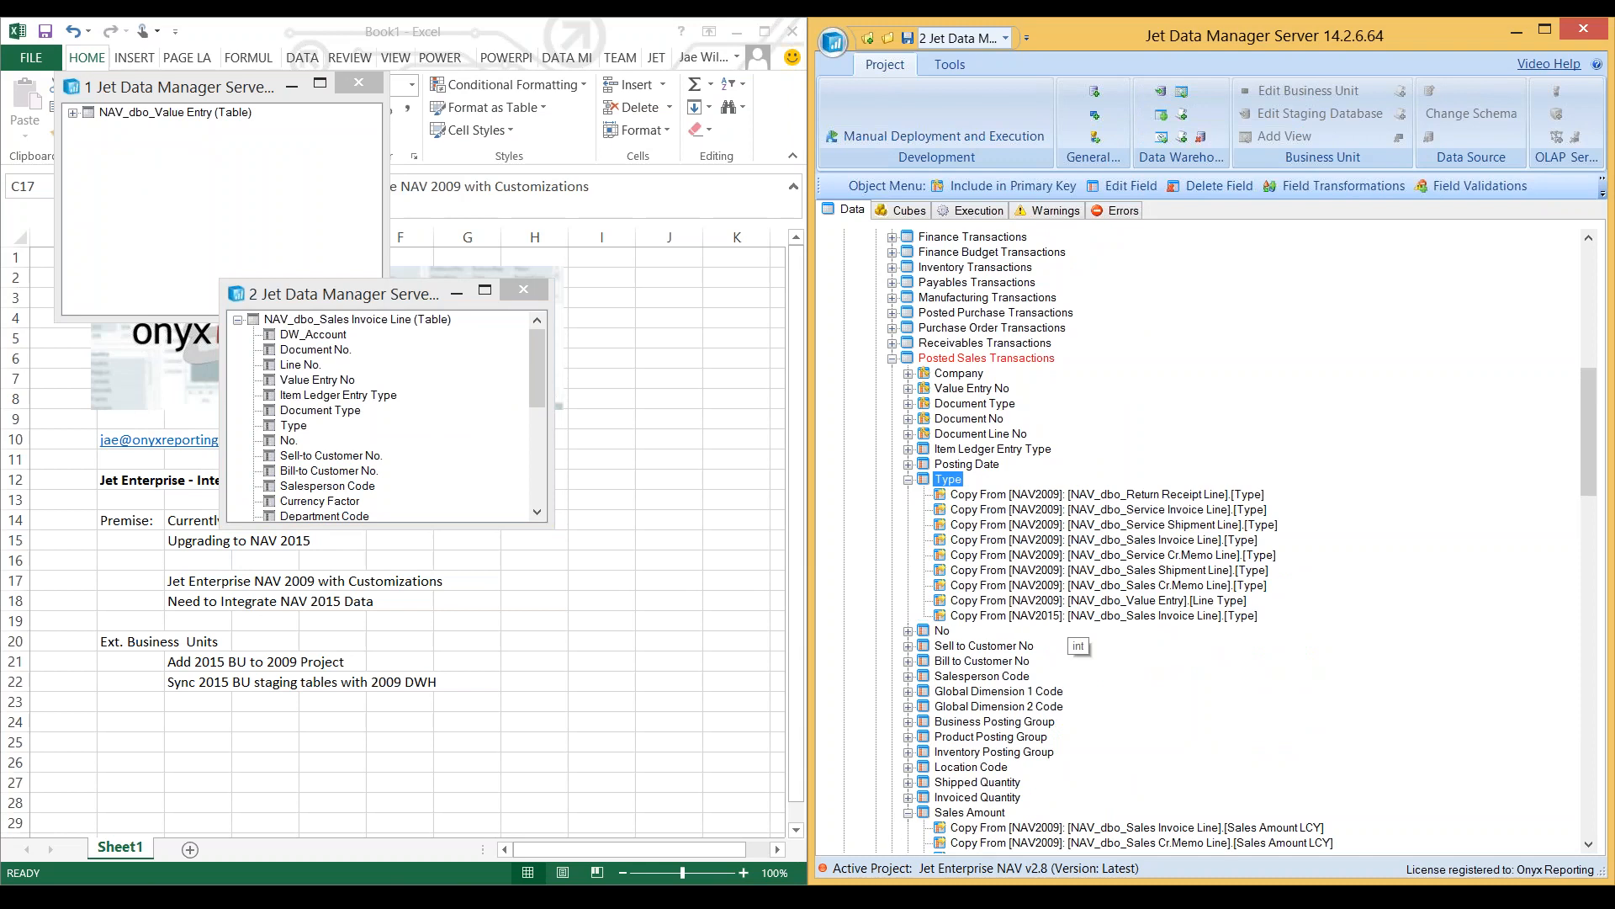
click(1232, 616)
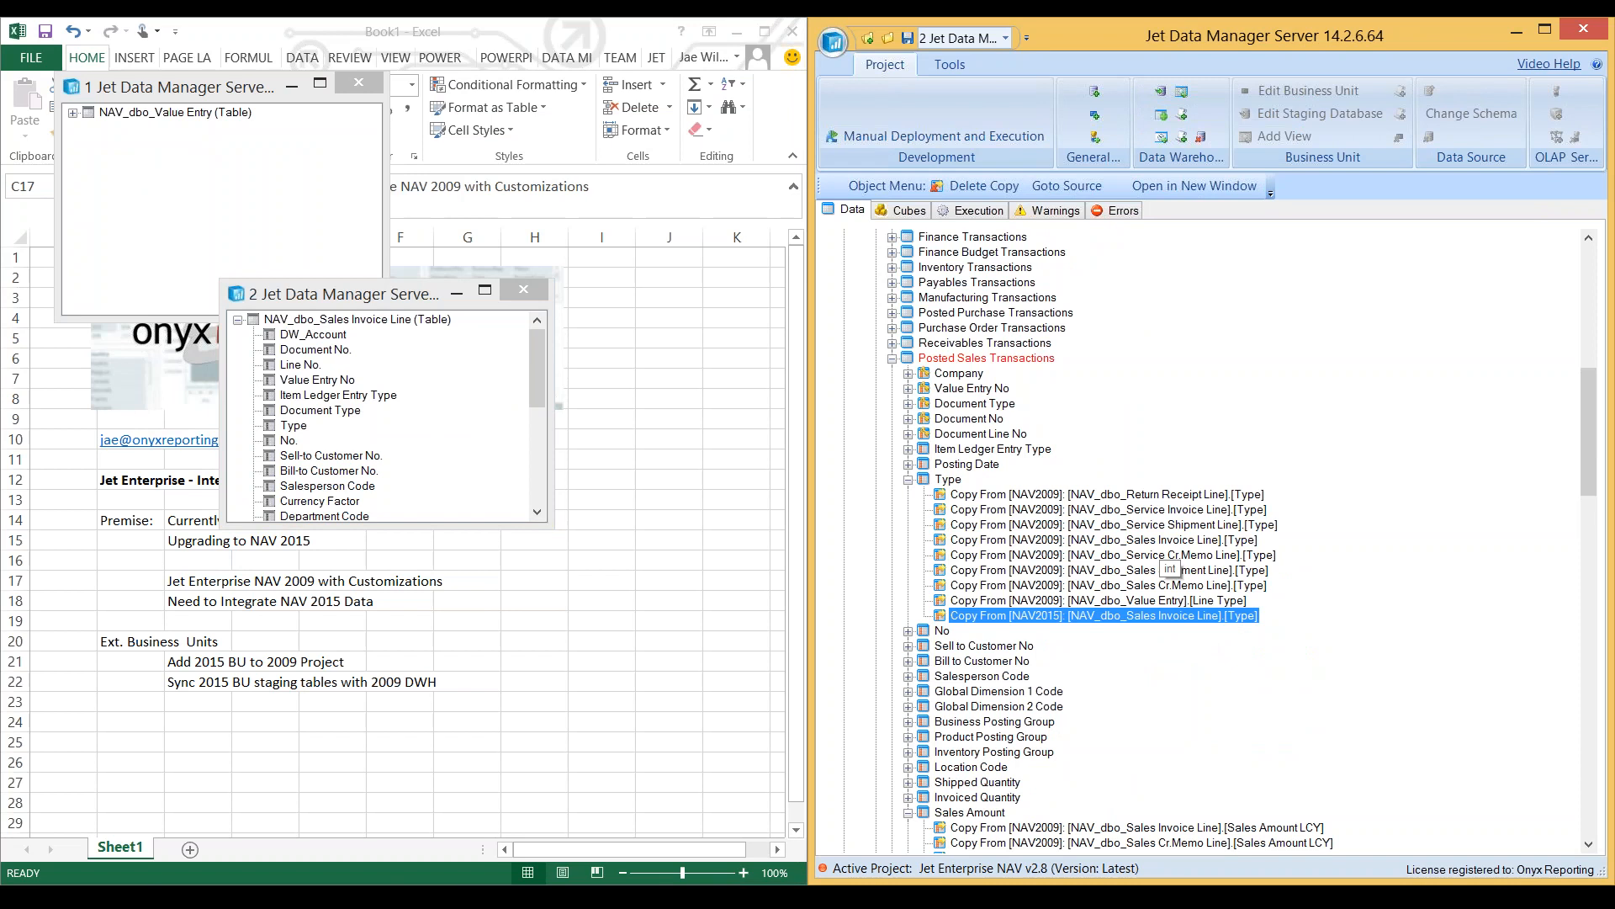
- Map Sales Amount LCY from the NAV2015 Sales Invoice Line to the Sales Amount field and select the new copy mapping
scroll(941, 652, down, 4)
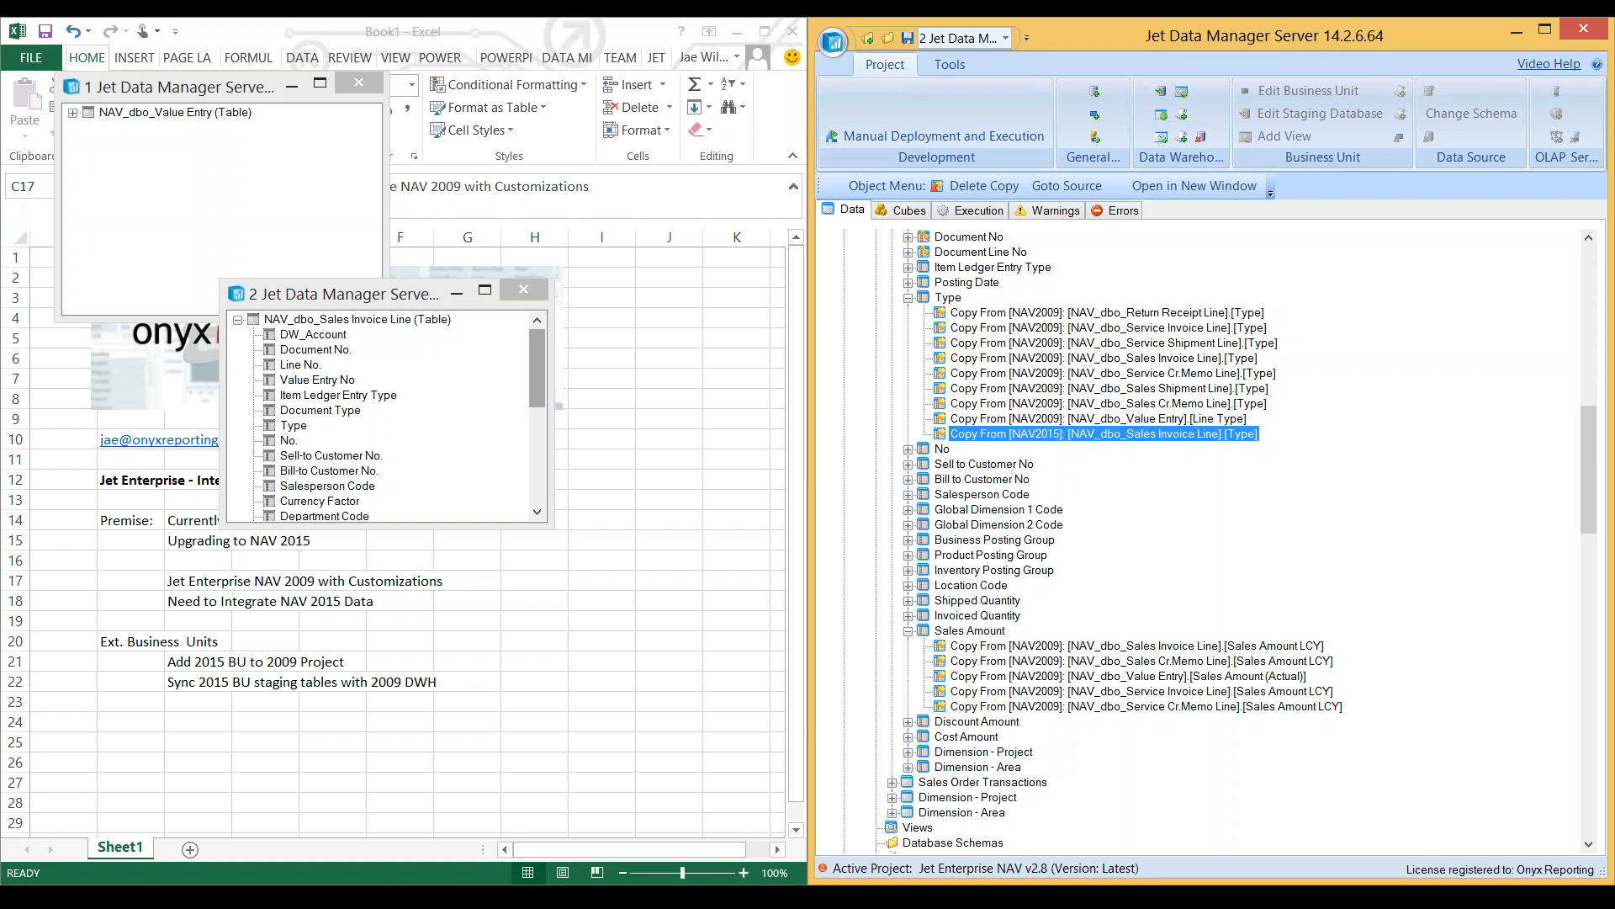
drag(537, 370, 537, 463)
click(326, 485)
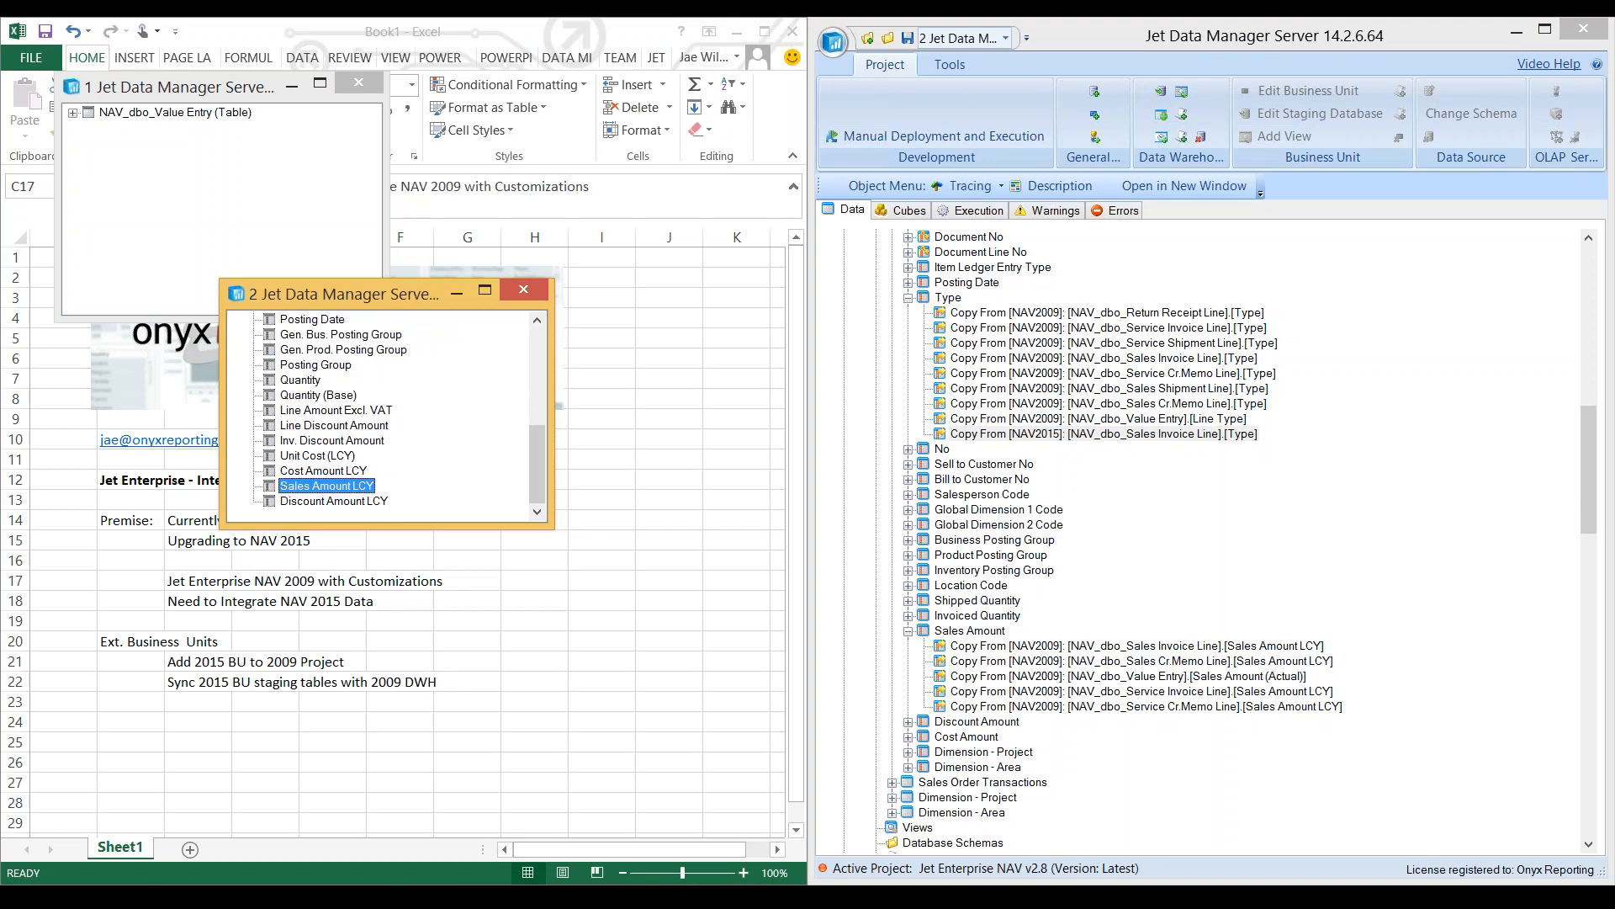
drag(326, 485, 969, 630)
click(1348, 352)
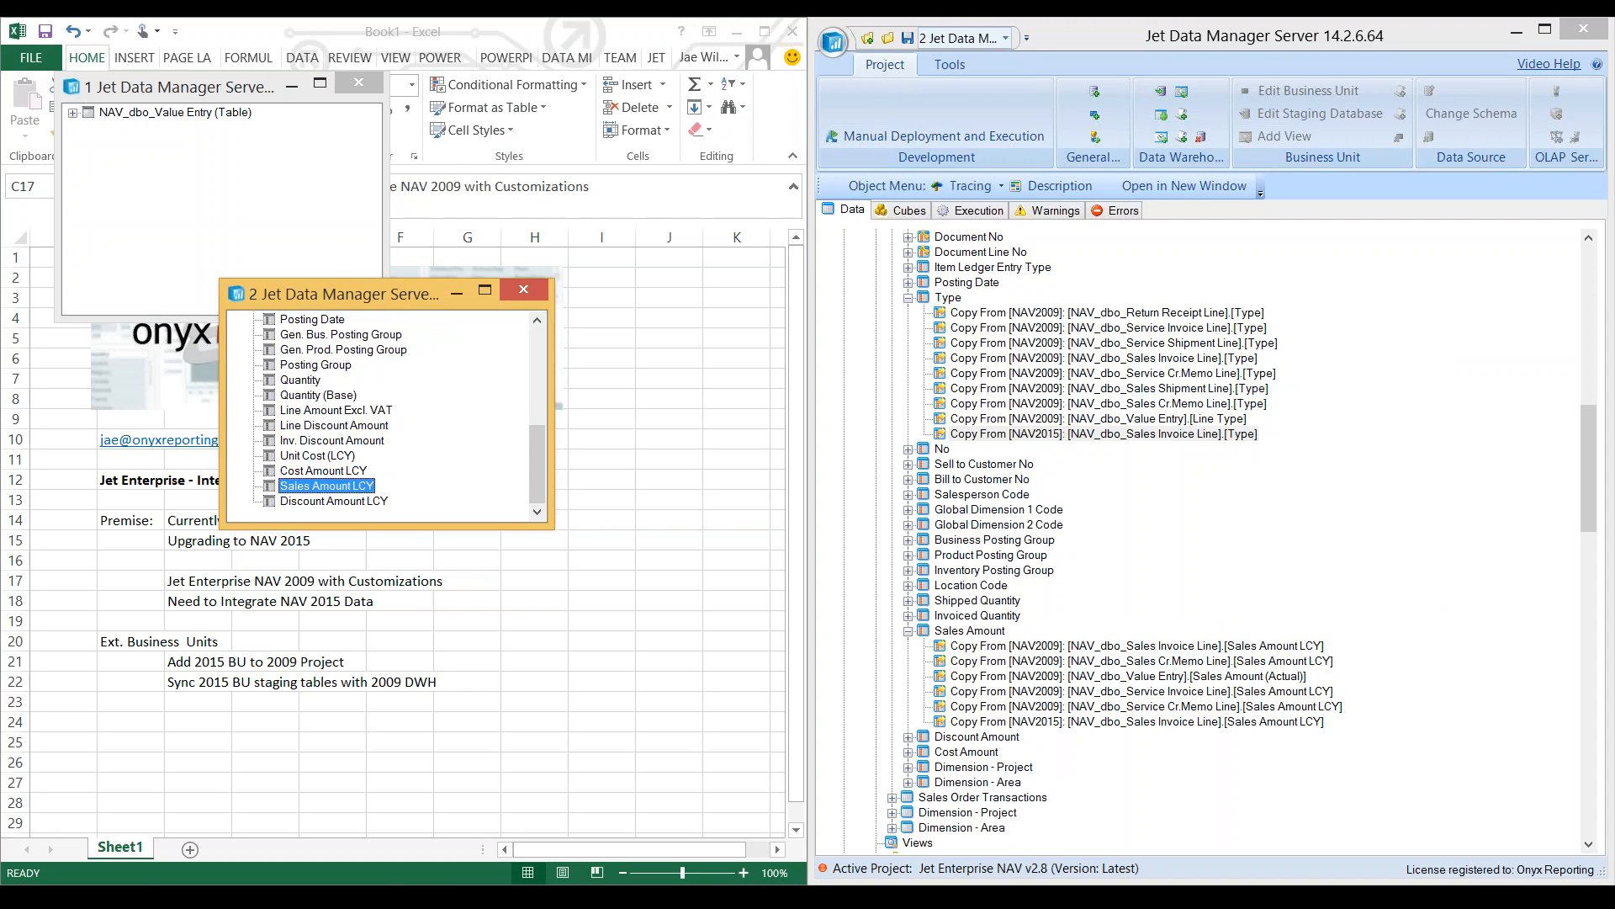
click(1040, 721)
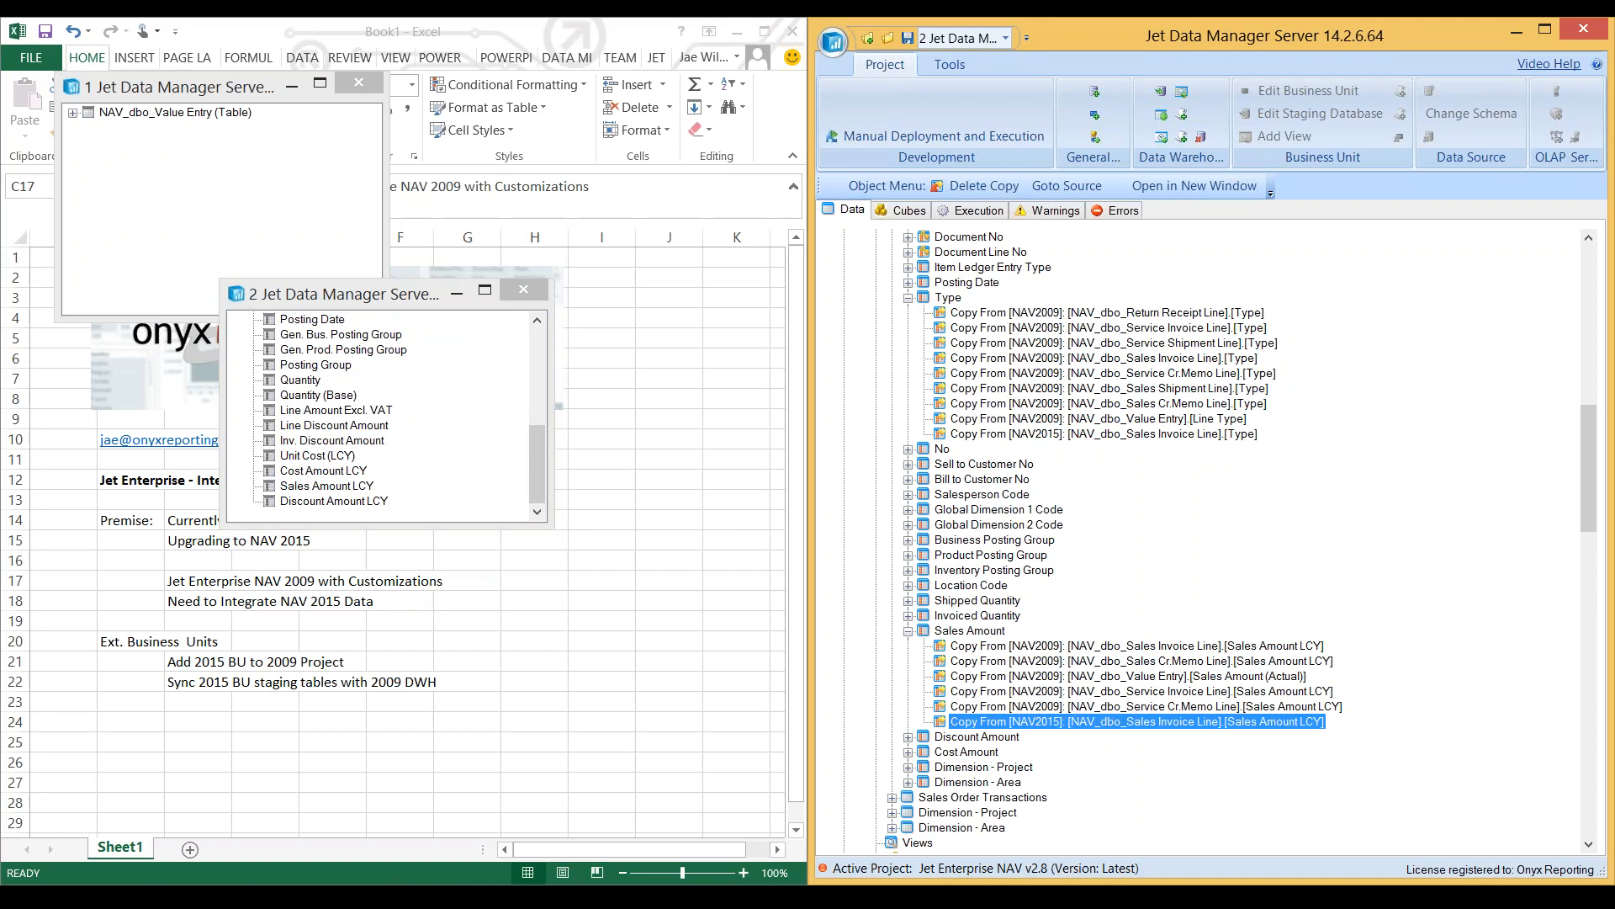
- Expand NAV_dbo_Value Entry in its own window and synchronize it with the Posted Sales Transactions table, only existing fields
click(73, 112)
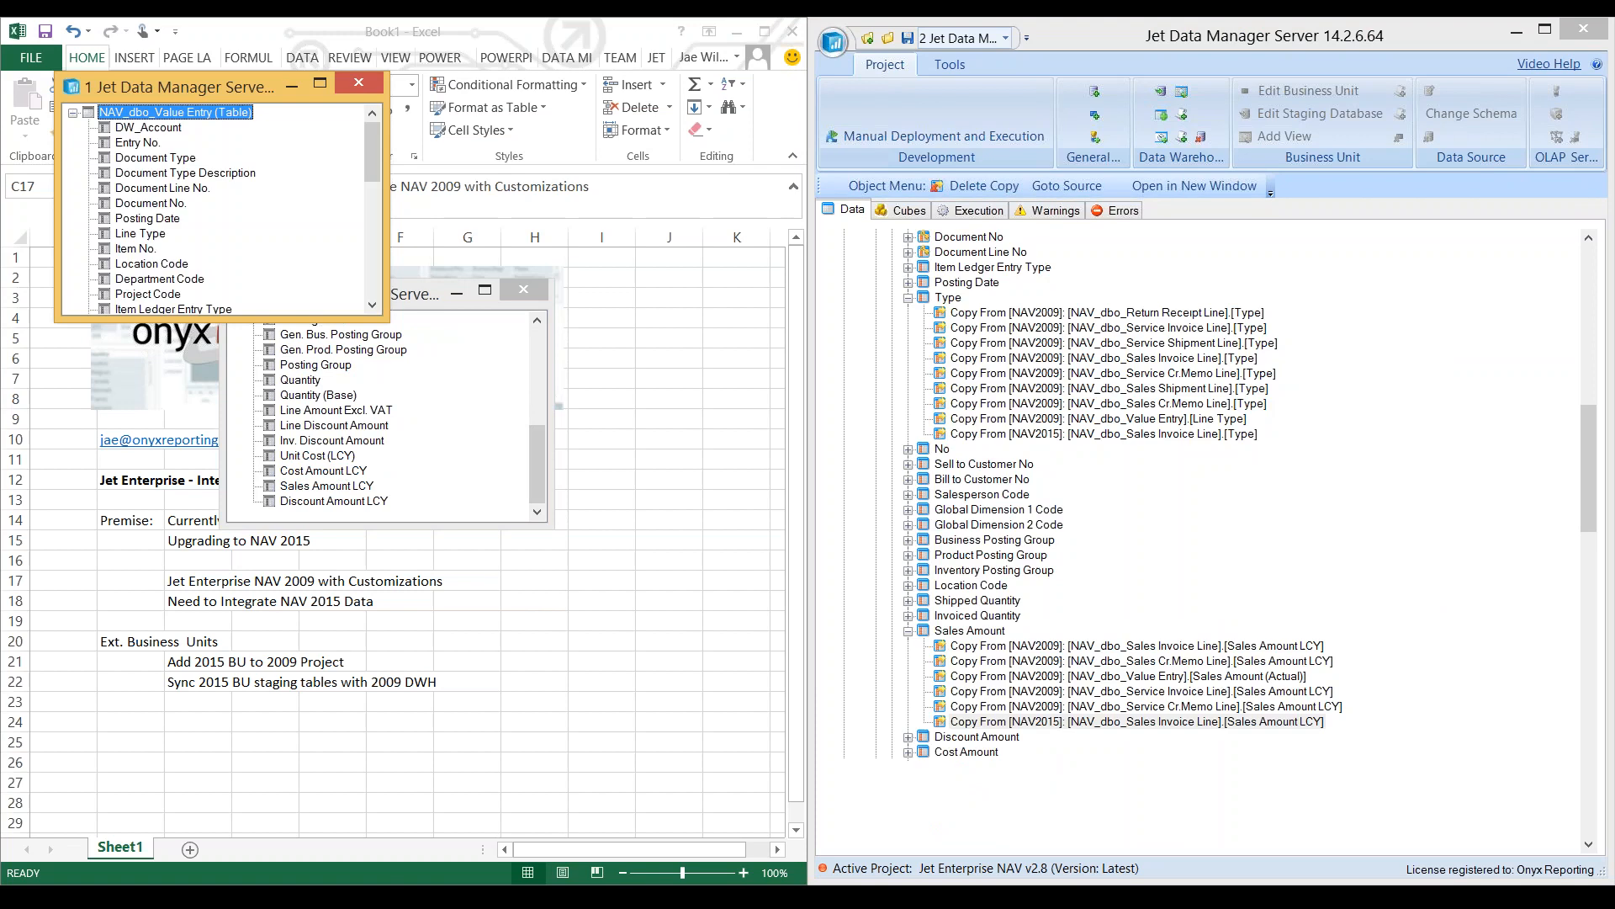
click(966, 283)
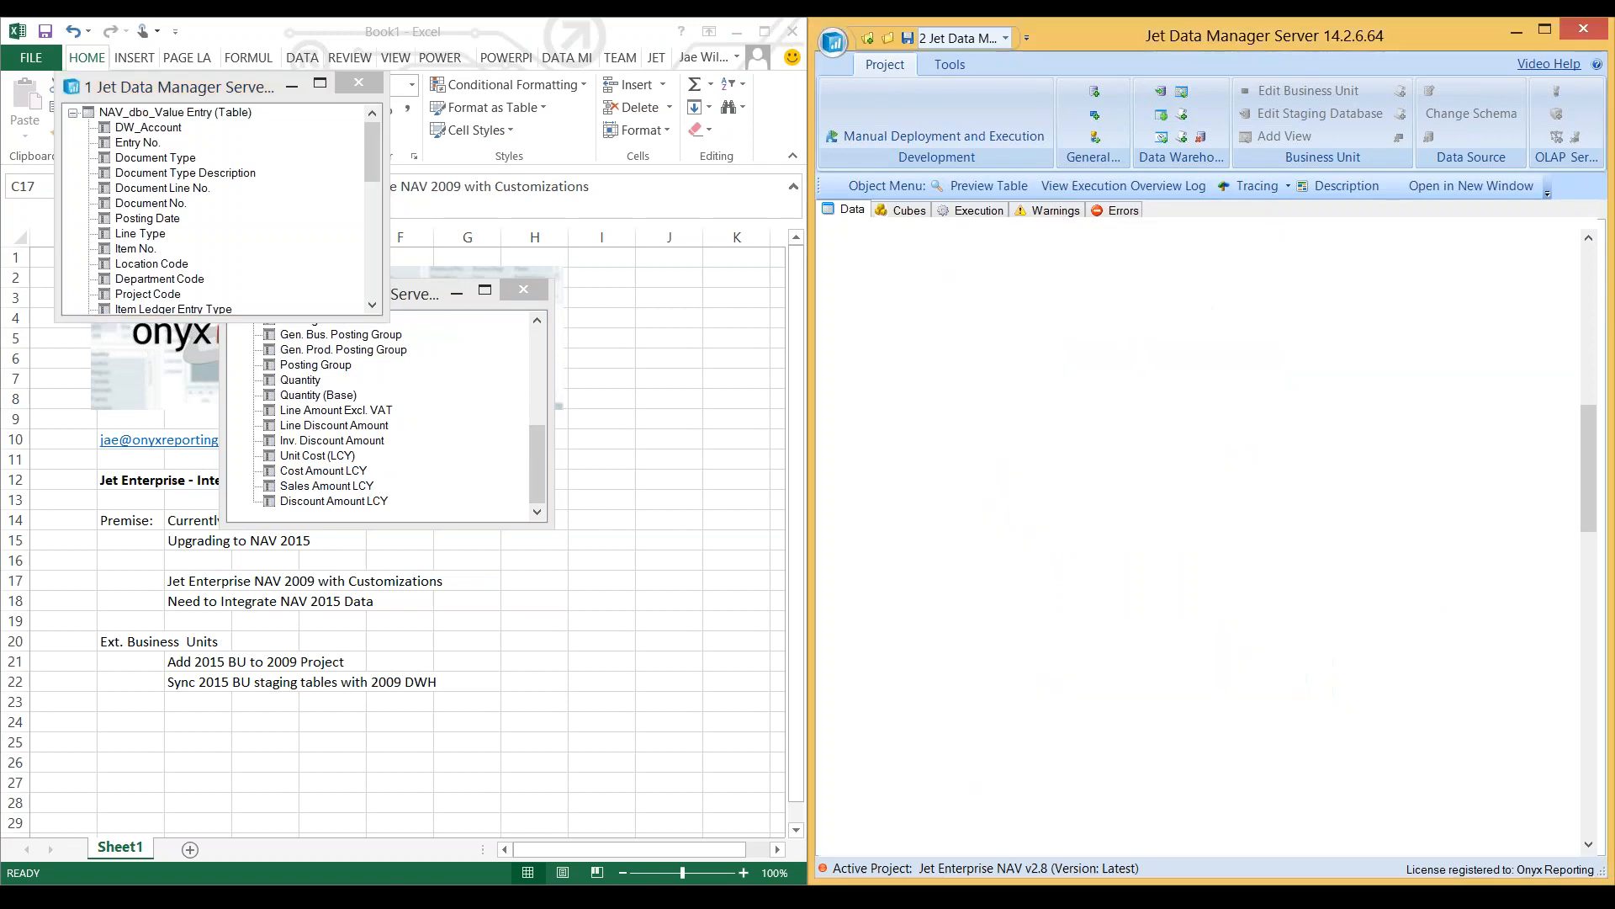
scroll(967, 283, up, 8)
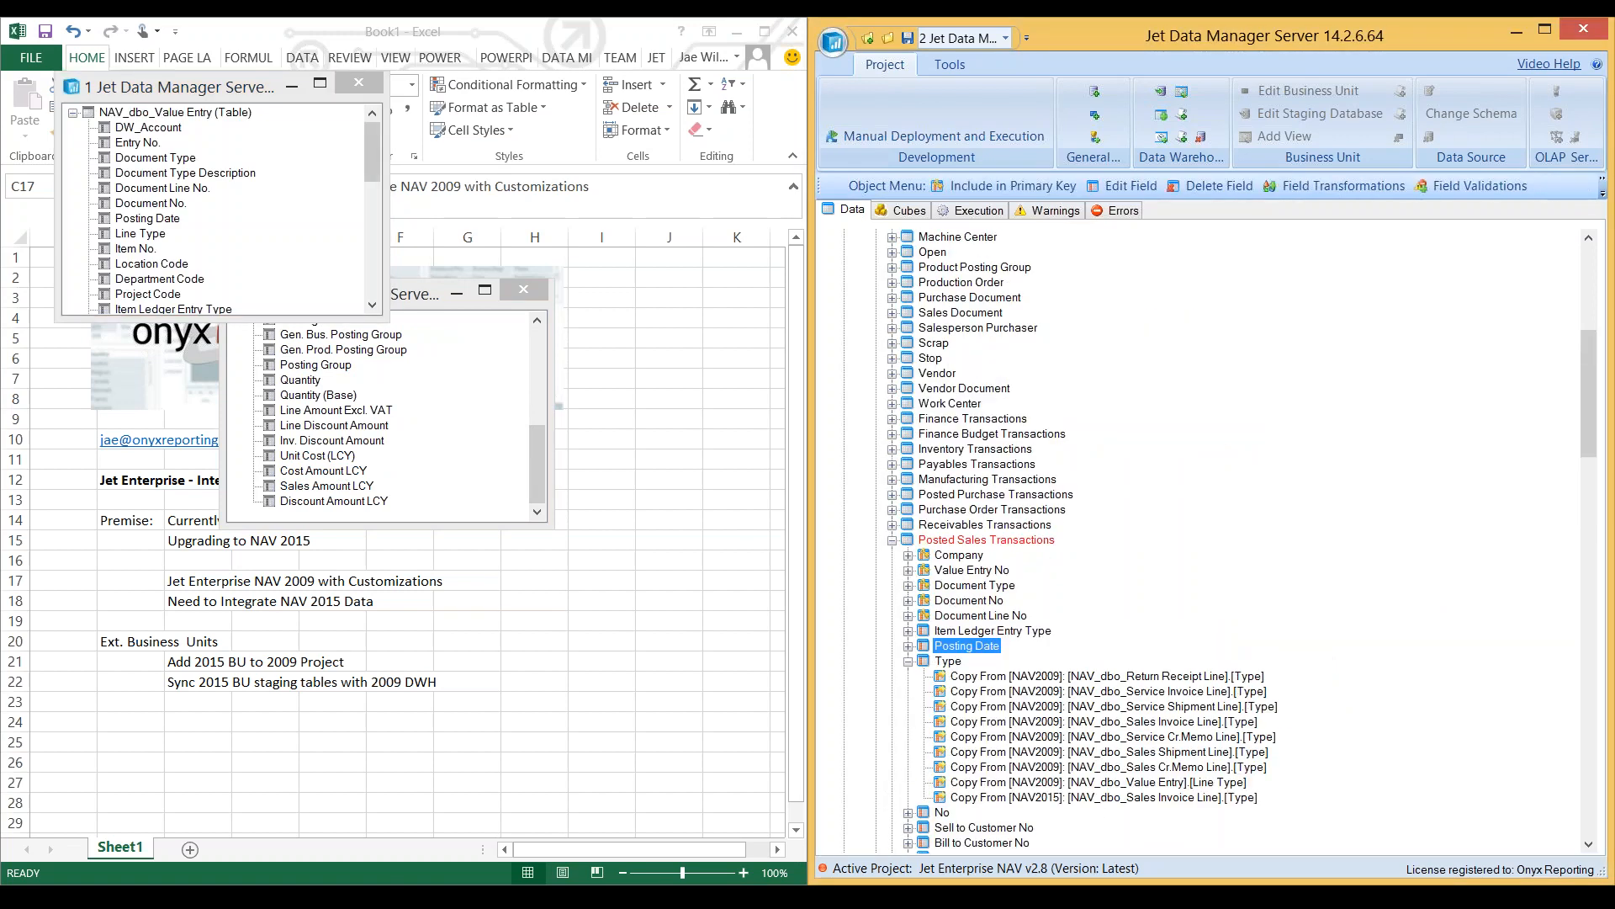
click(175, 112)
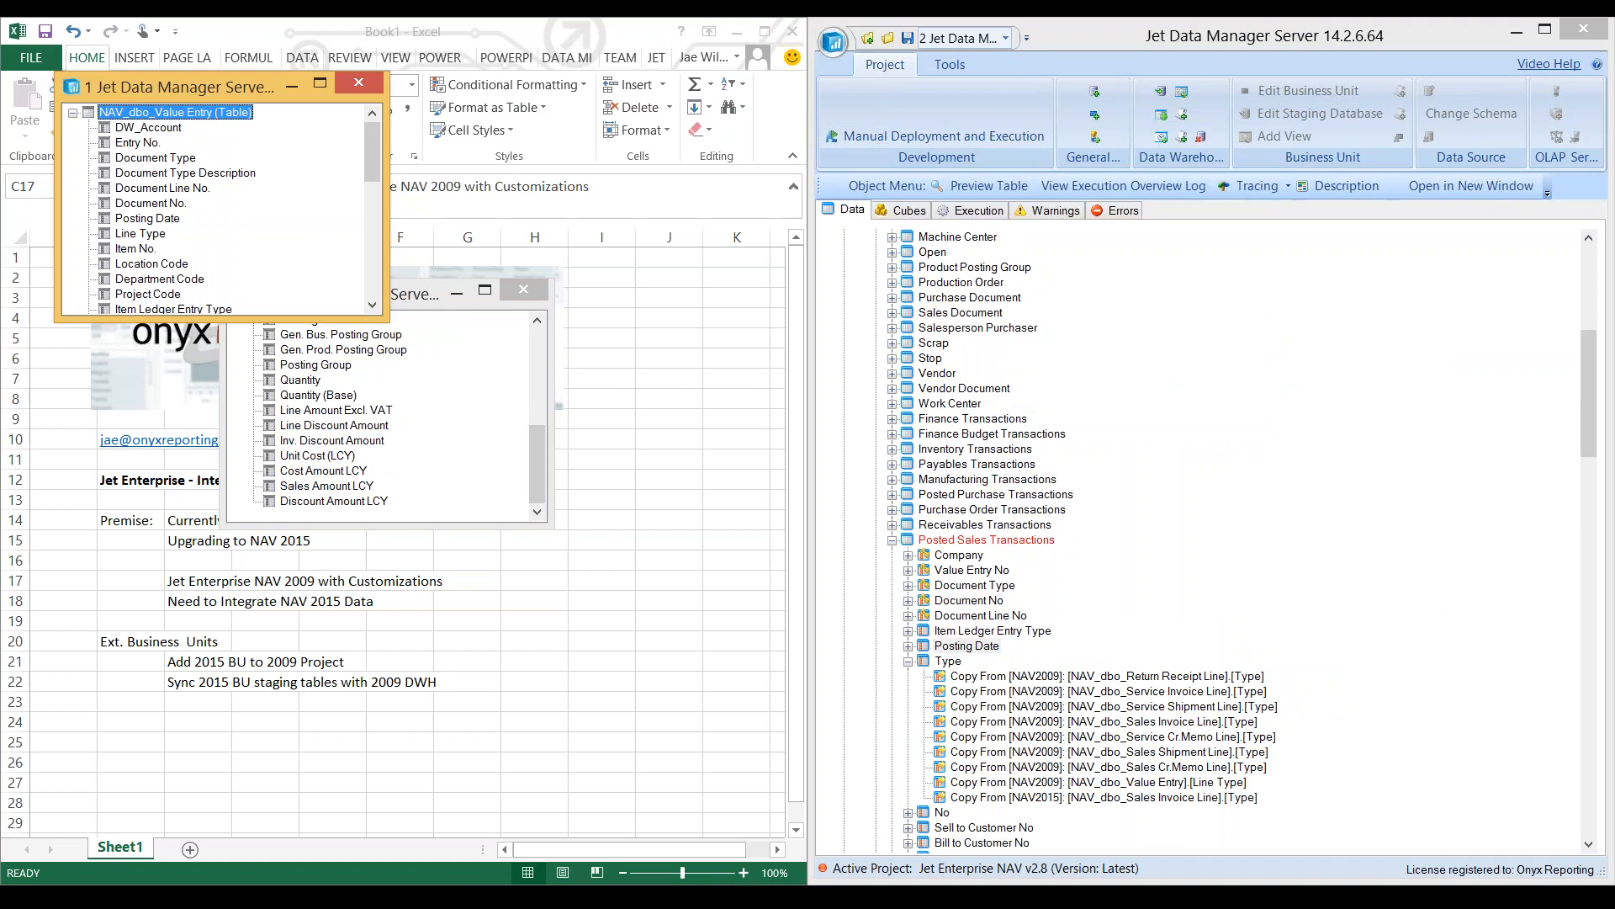
drag(175, 112, 1021, 538)
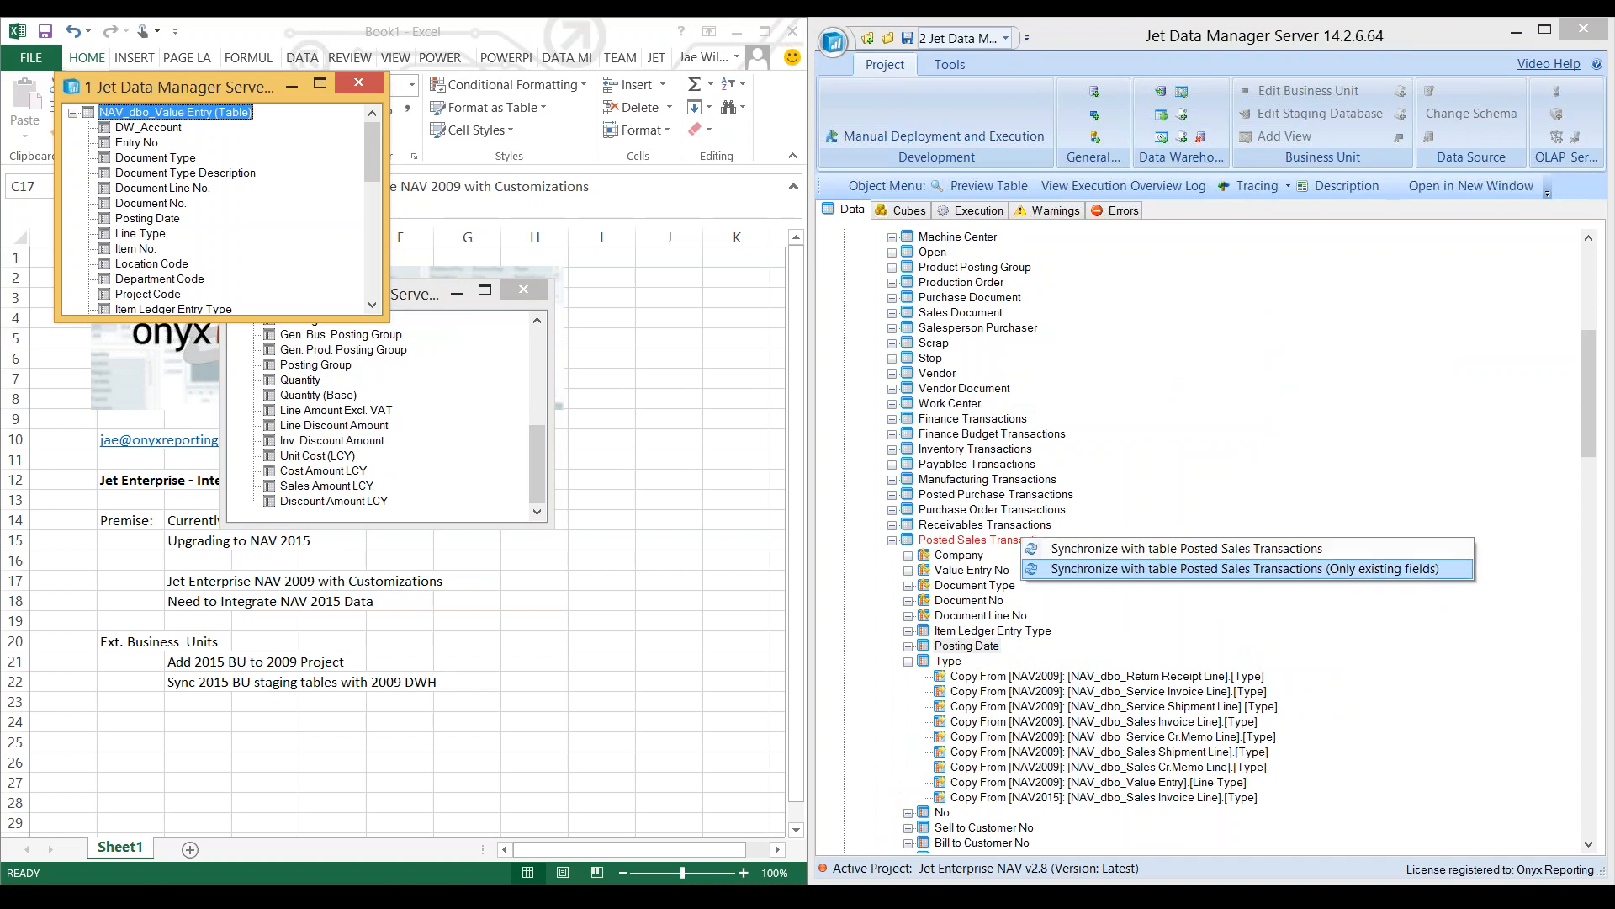
click(1178, 569)
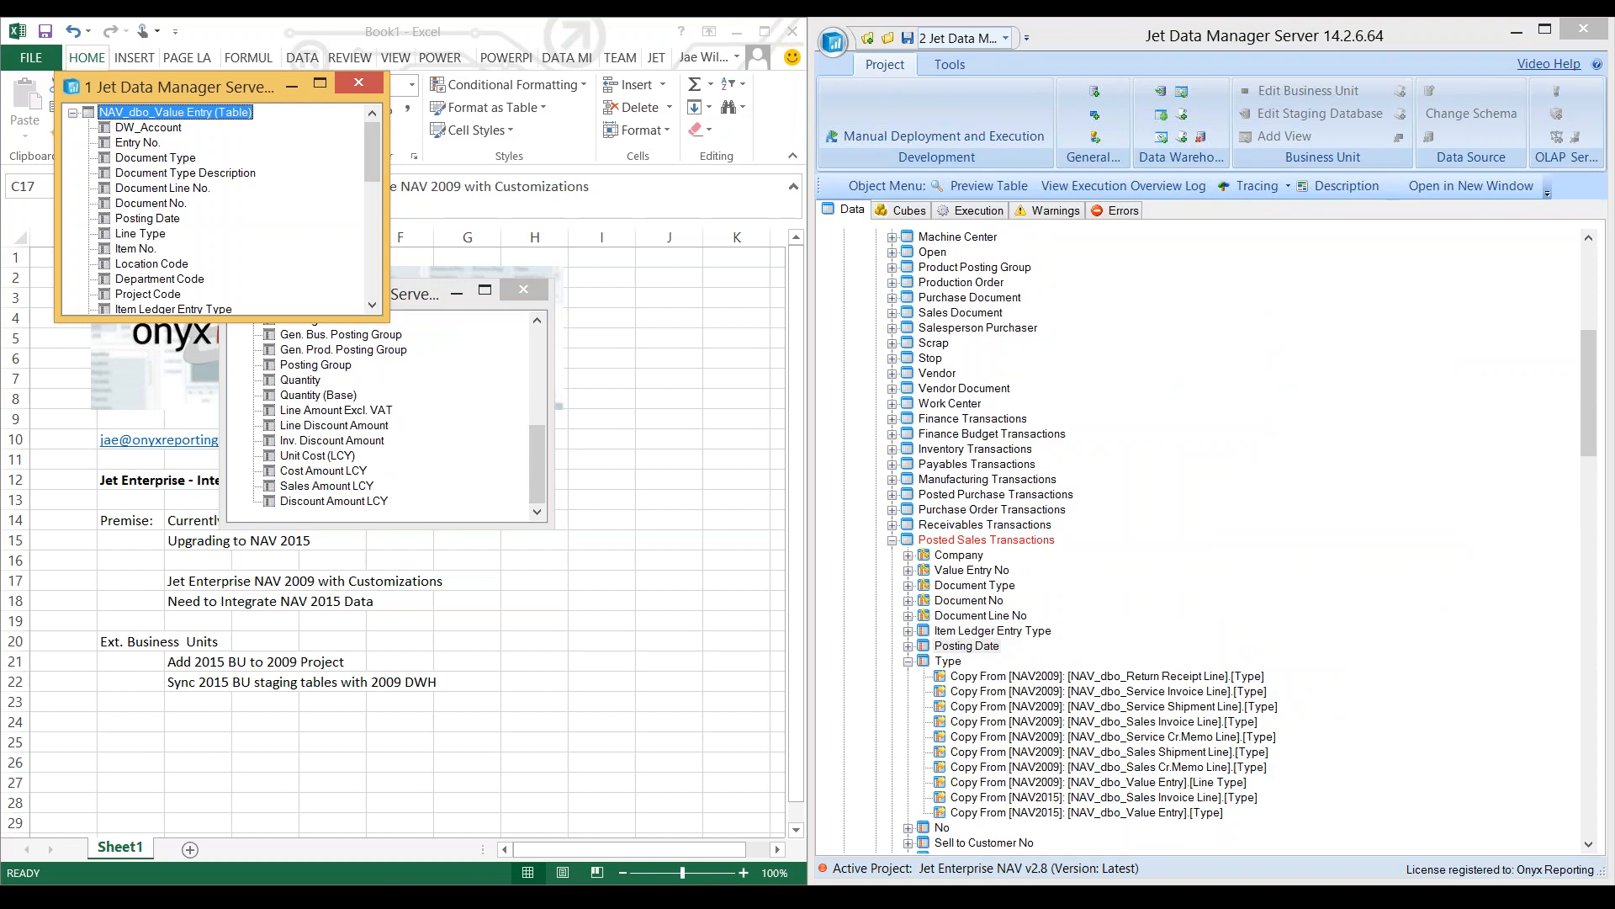
- Expand the Company field of Posted Sales Transactions and map DW_Account from the NAV2015 Value Entry table to it using Copy
double_click(958, 555)
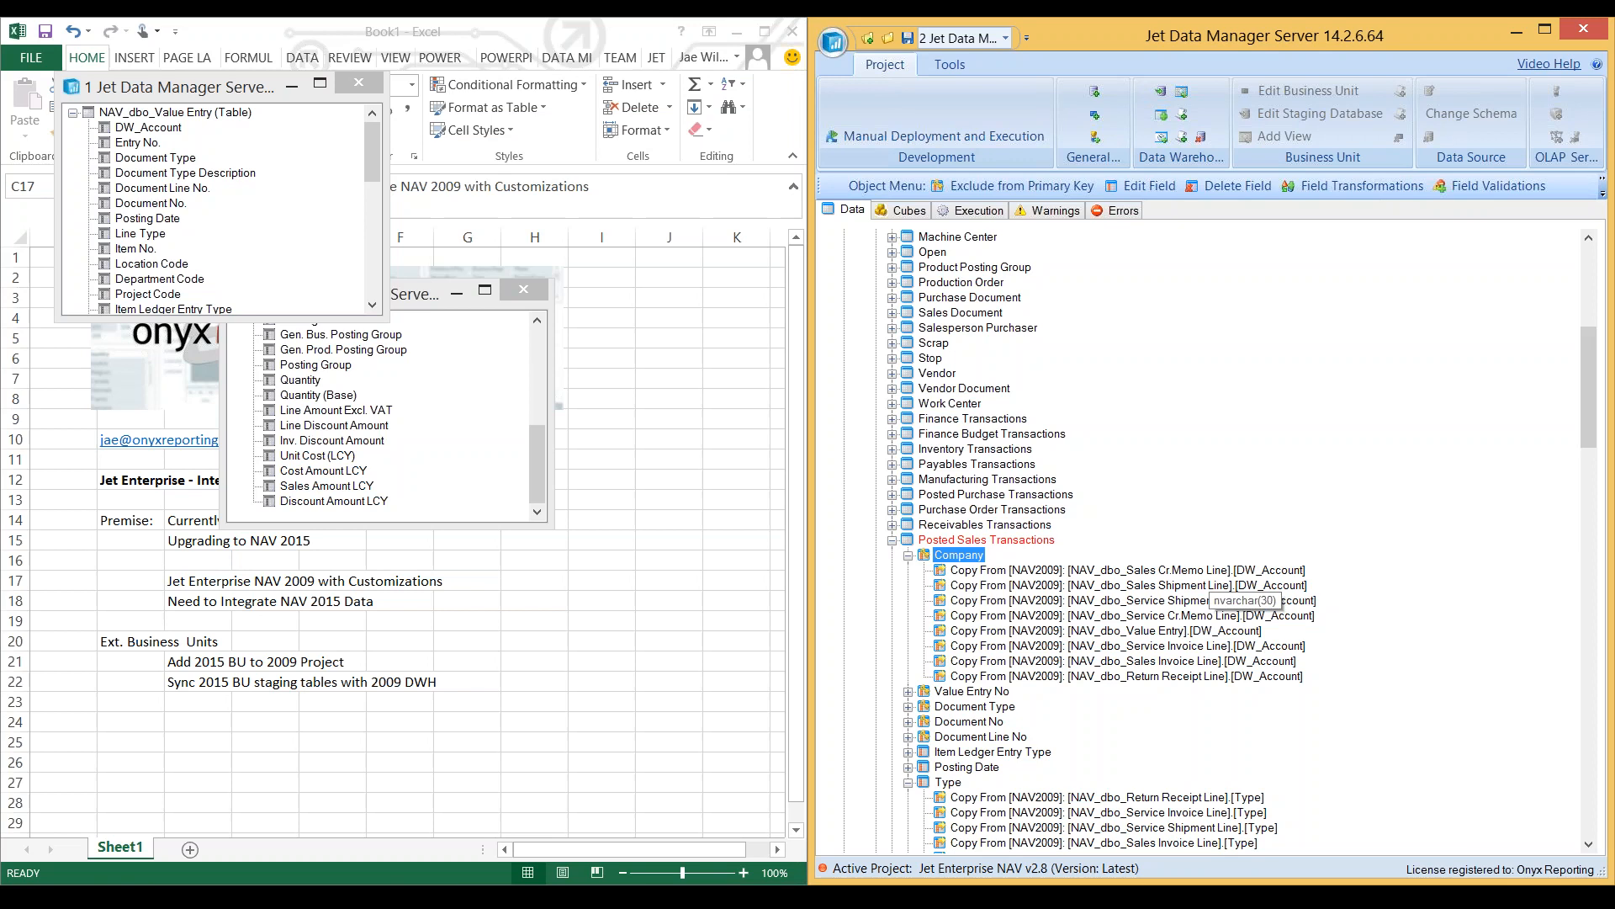
scroll(1203, 589, down, 3)
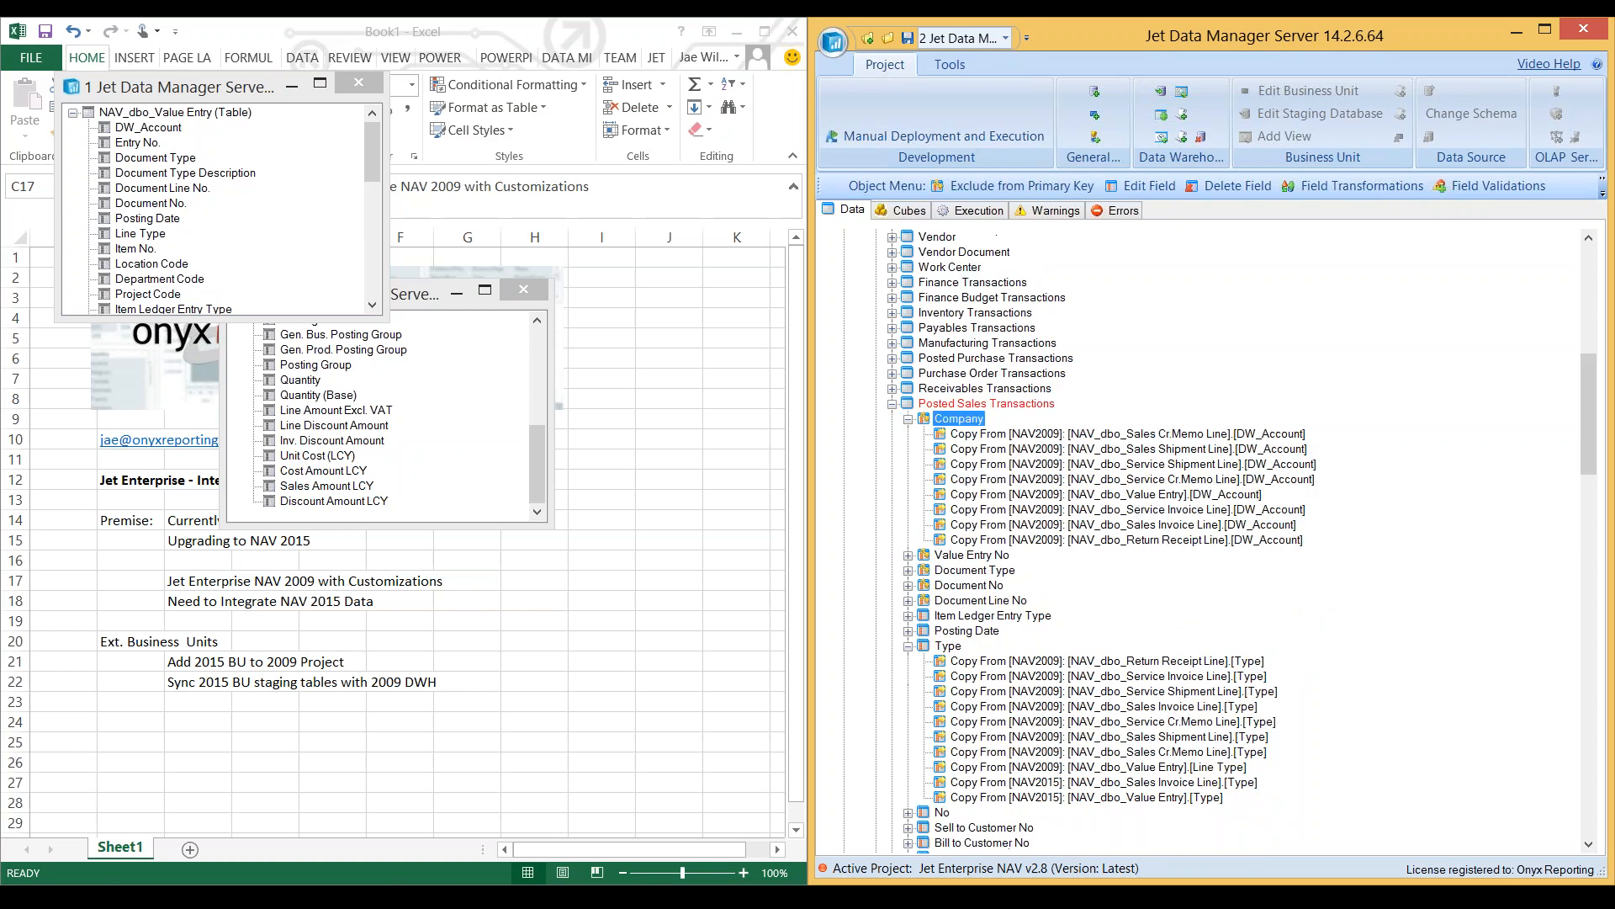
click(148, 128)
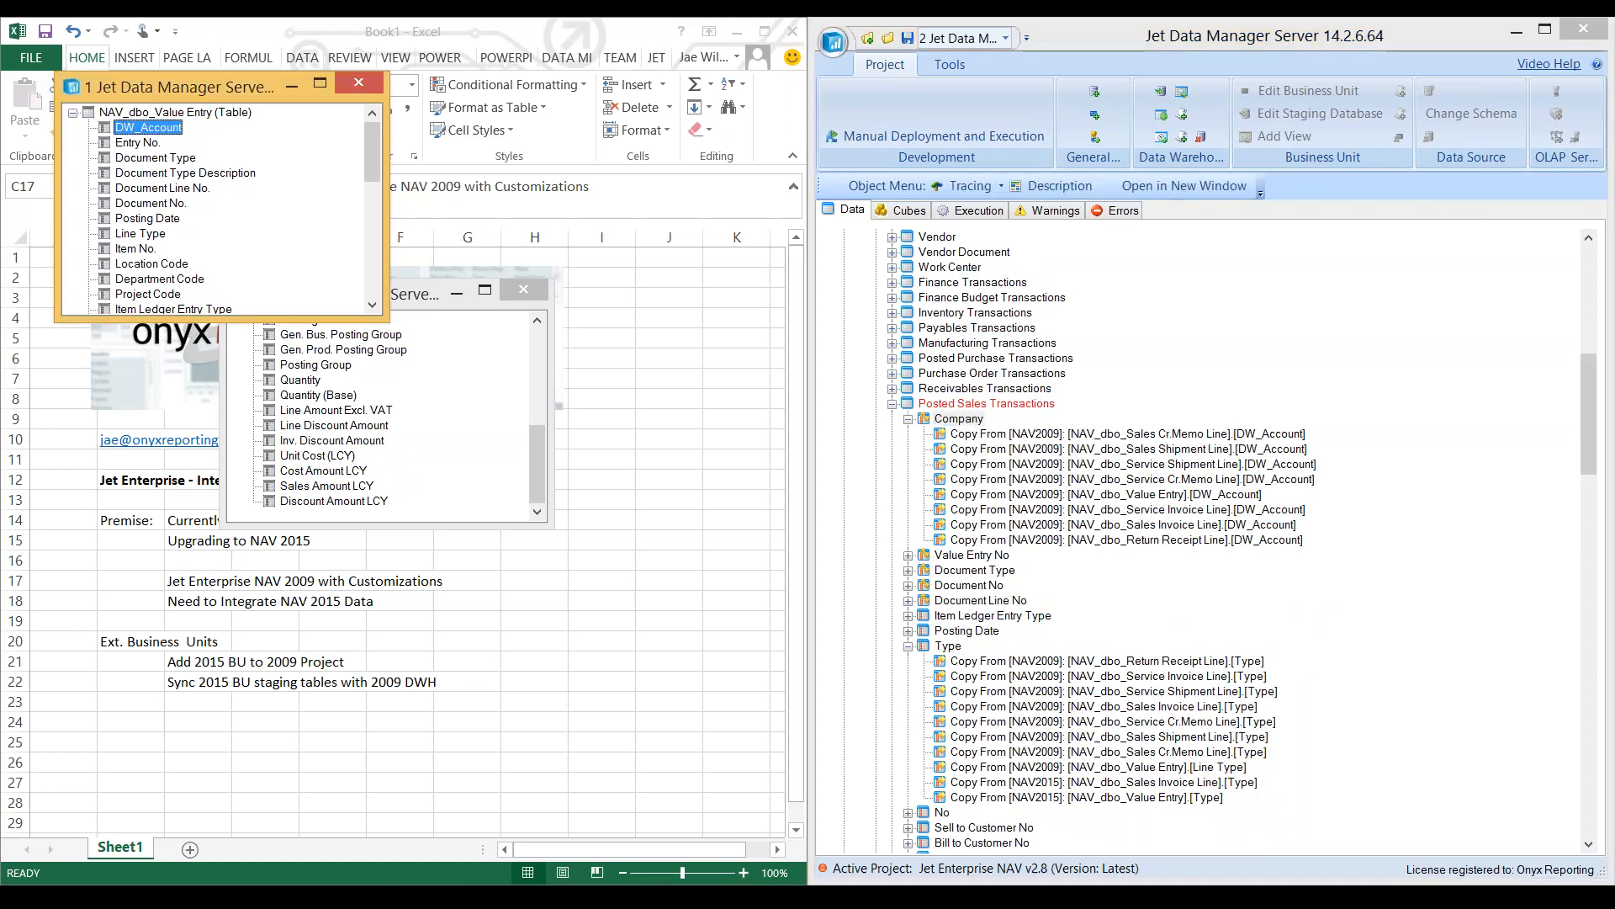
drag(148, 127, 959, 419)
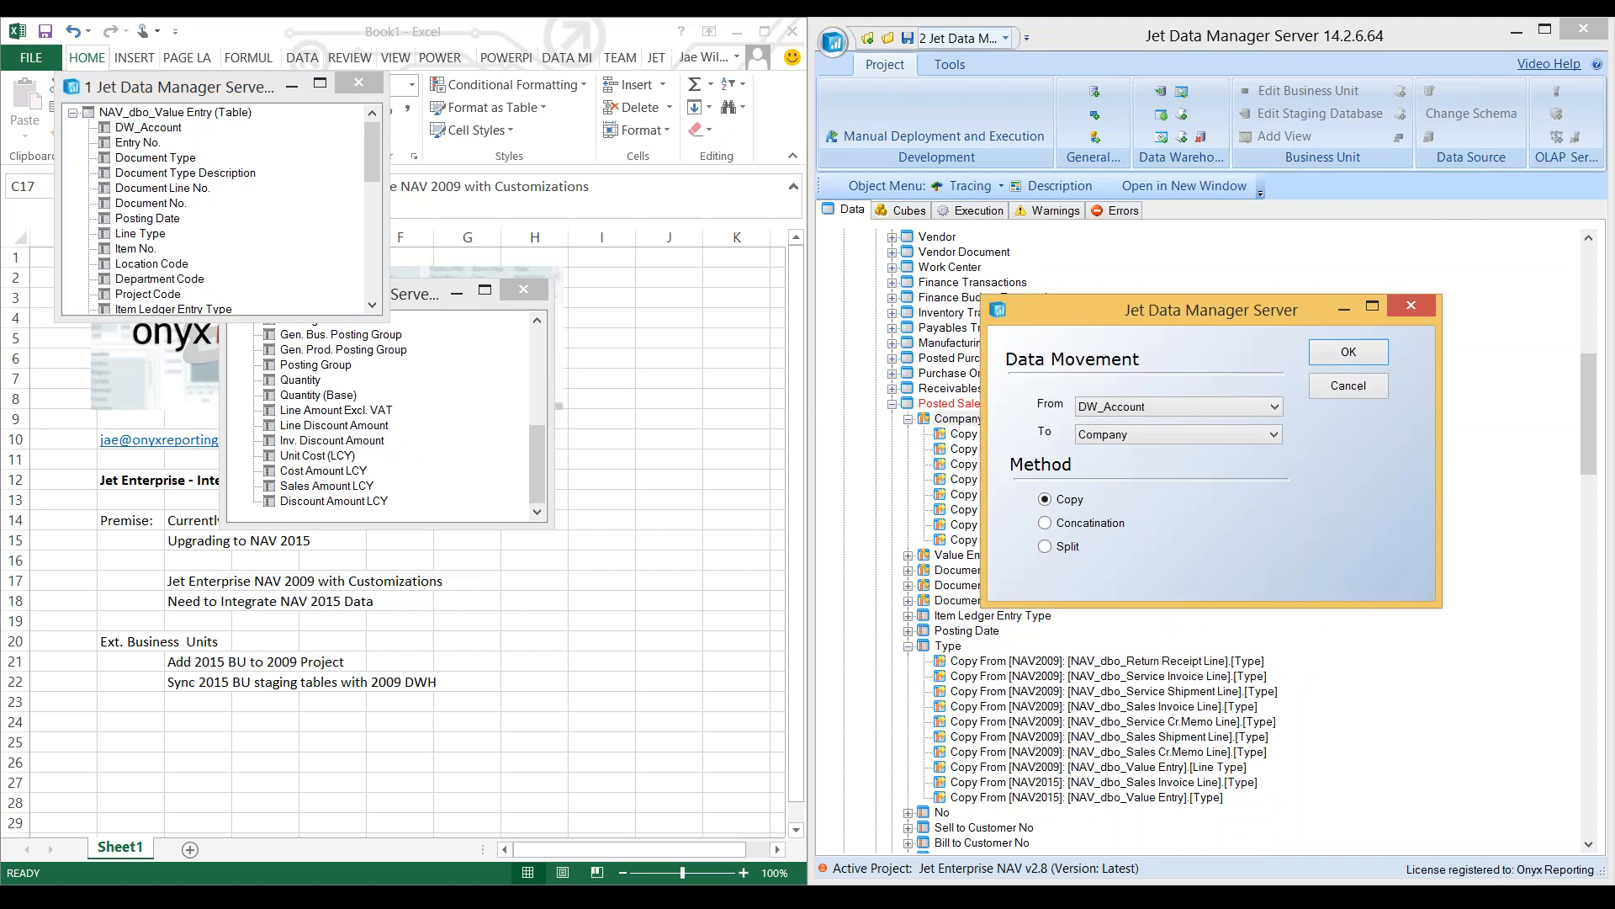
click(1348, 352)
- Map DW_Account from the NAV2015 Sales Invoice Line table to the Company field using the Copy method
click(326, 486)
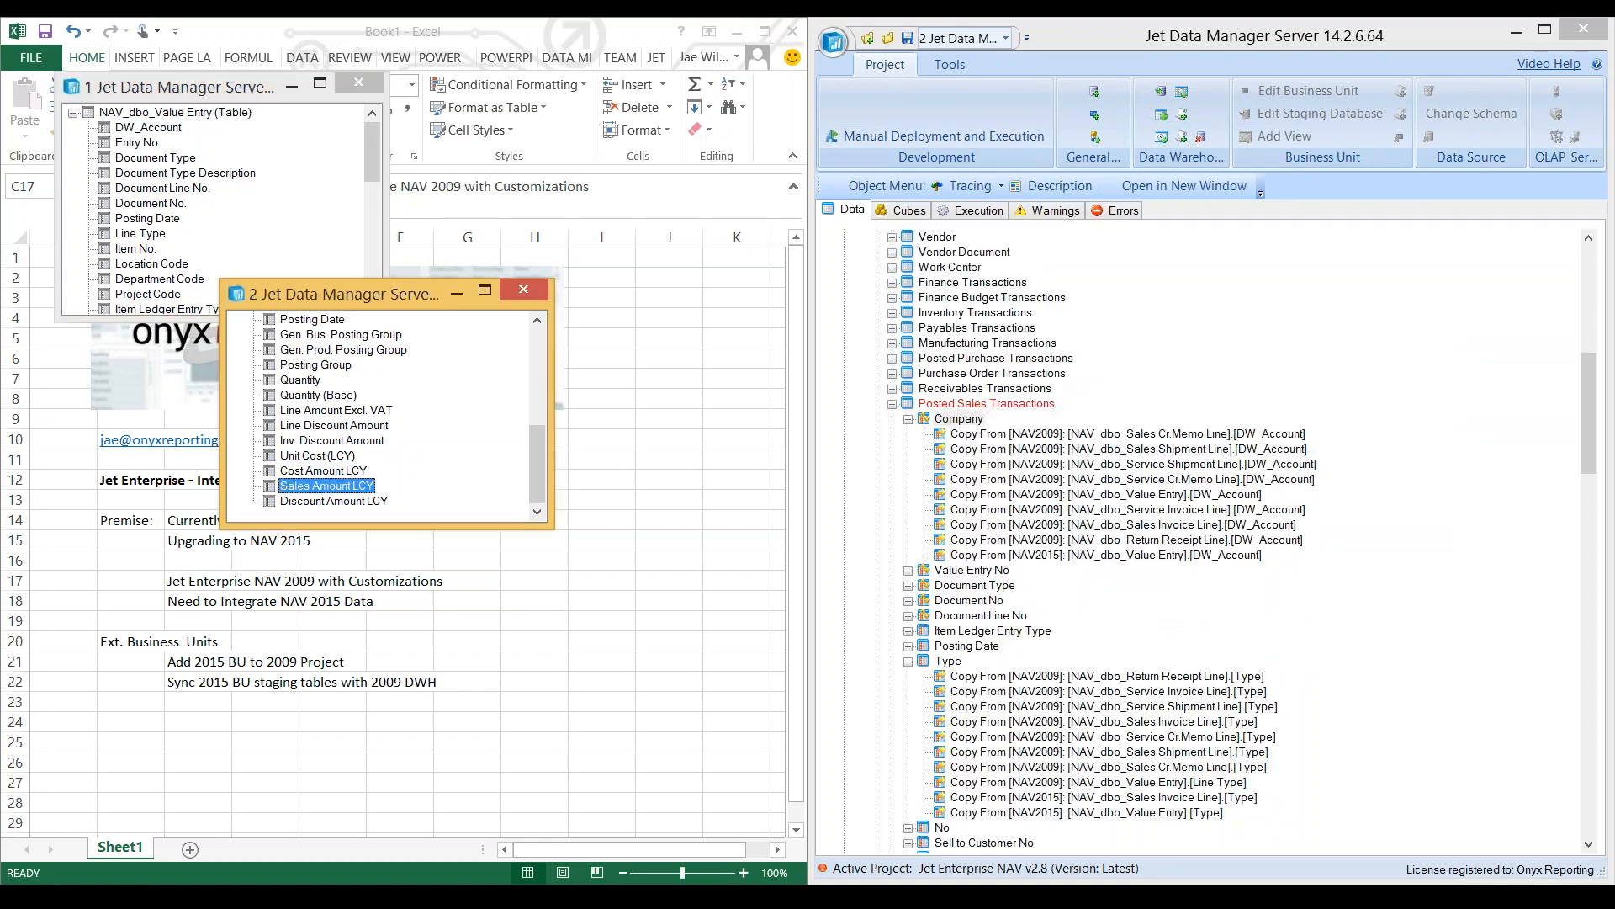
scroll(326, 485, up, 6)
click(313, 335)
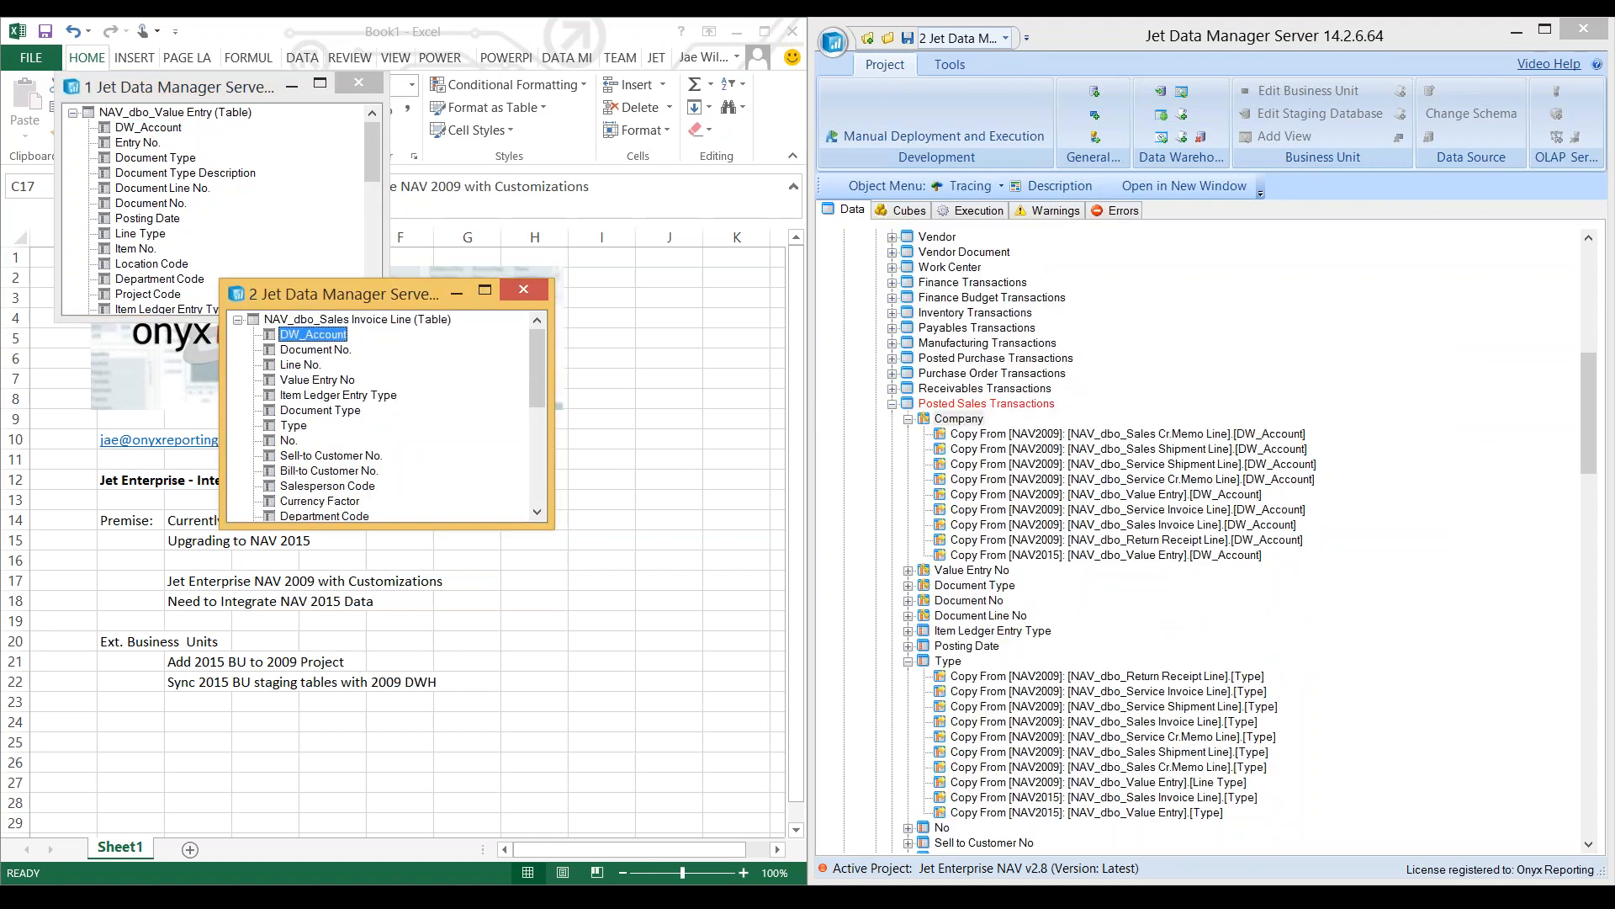
drag(313, 335, 958, 419)
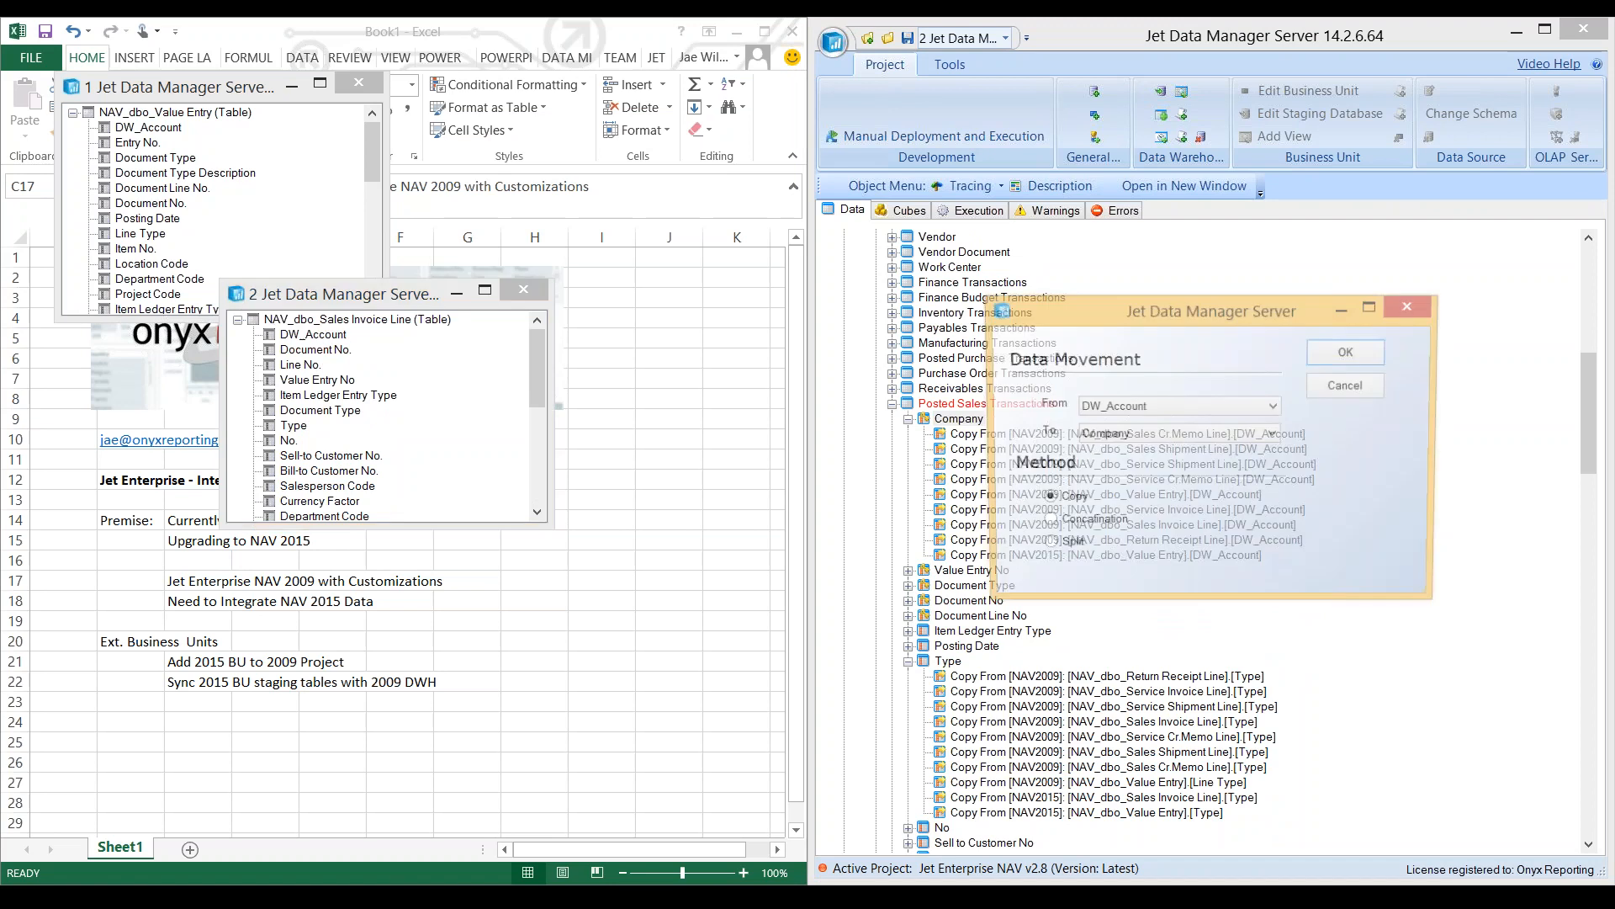
click(1349, 352)
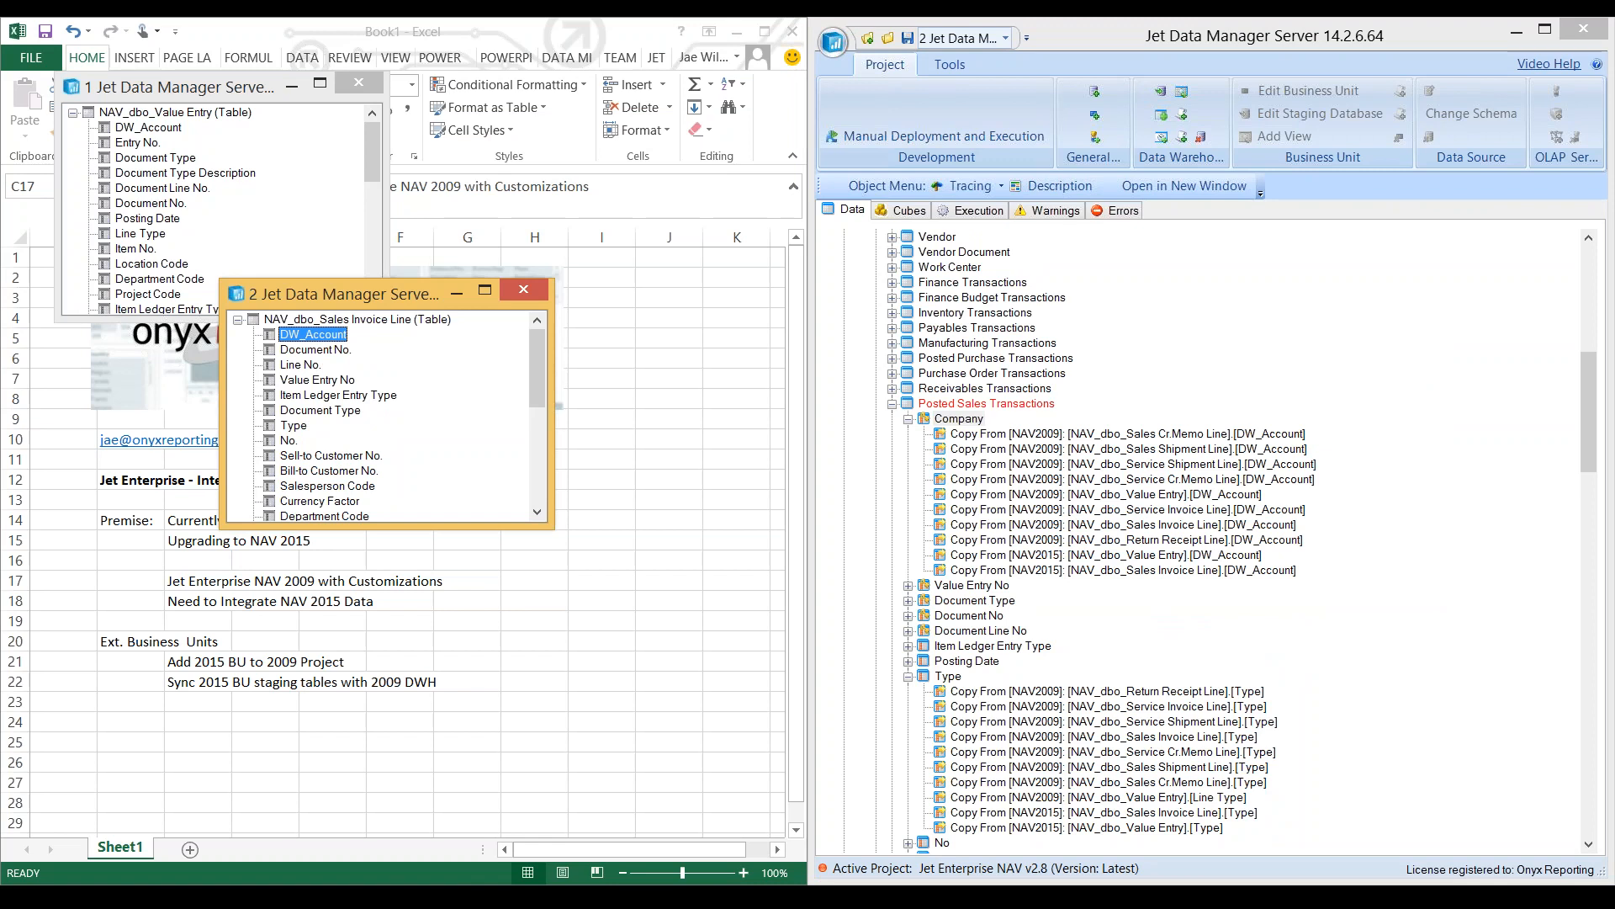
- Select the GL Account table in TxNavDwh, and in Excel review the NAV 2009 note, the worksheet title and the Ext. Business Units heading
key(alt+Tab)
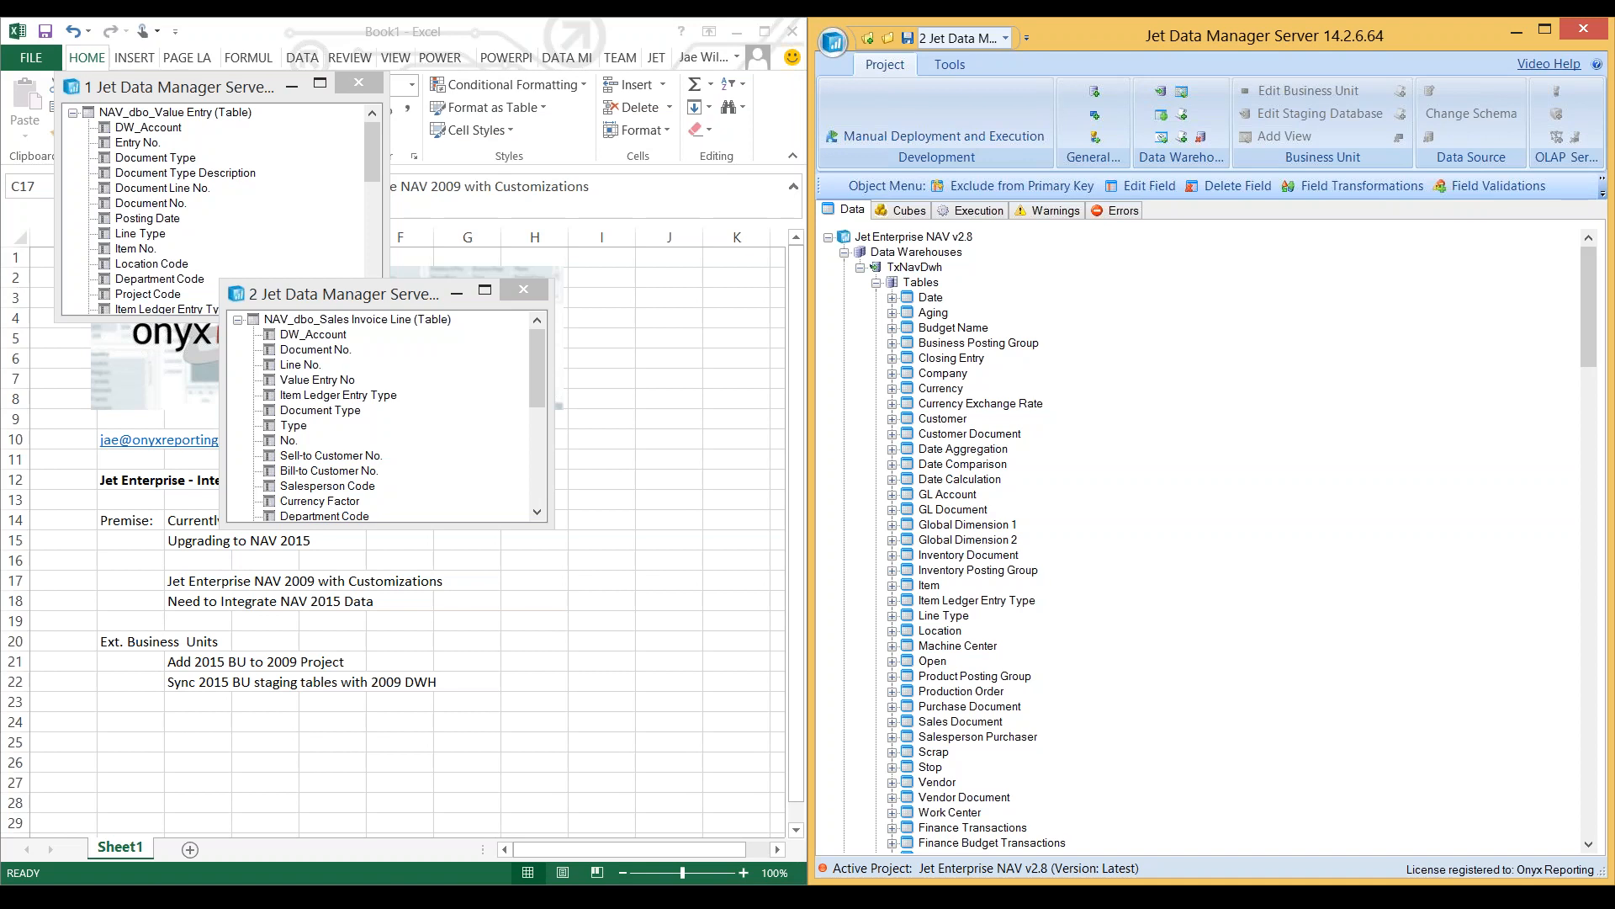
click(948, 495)
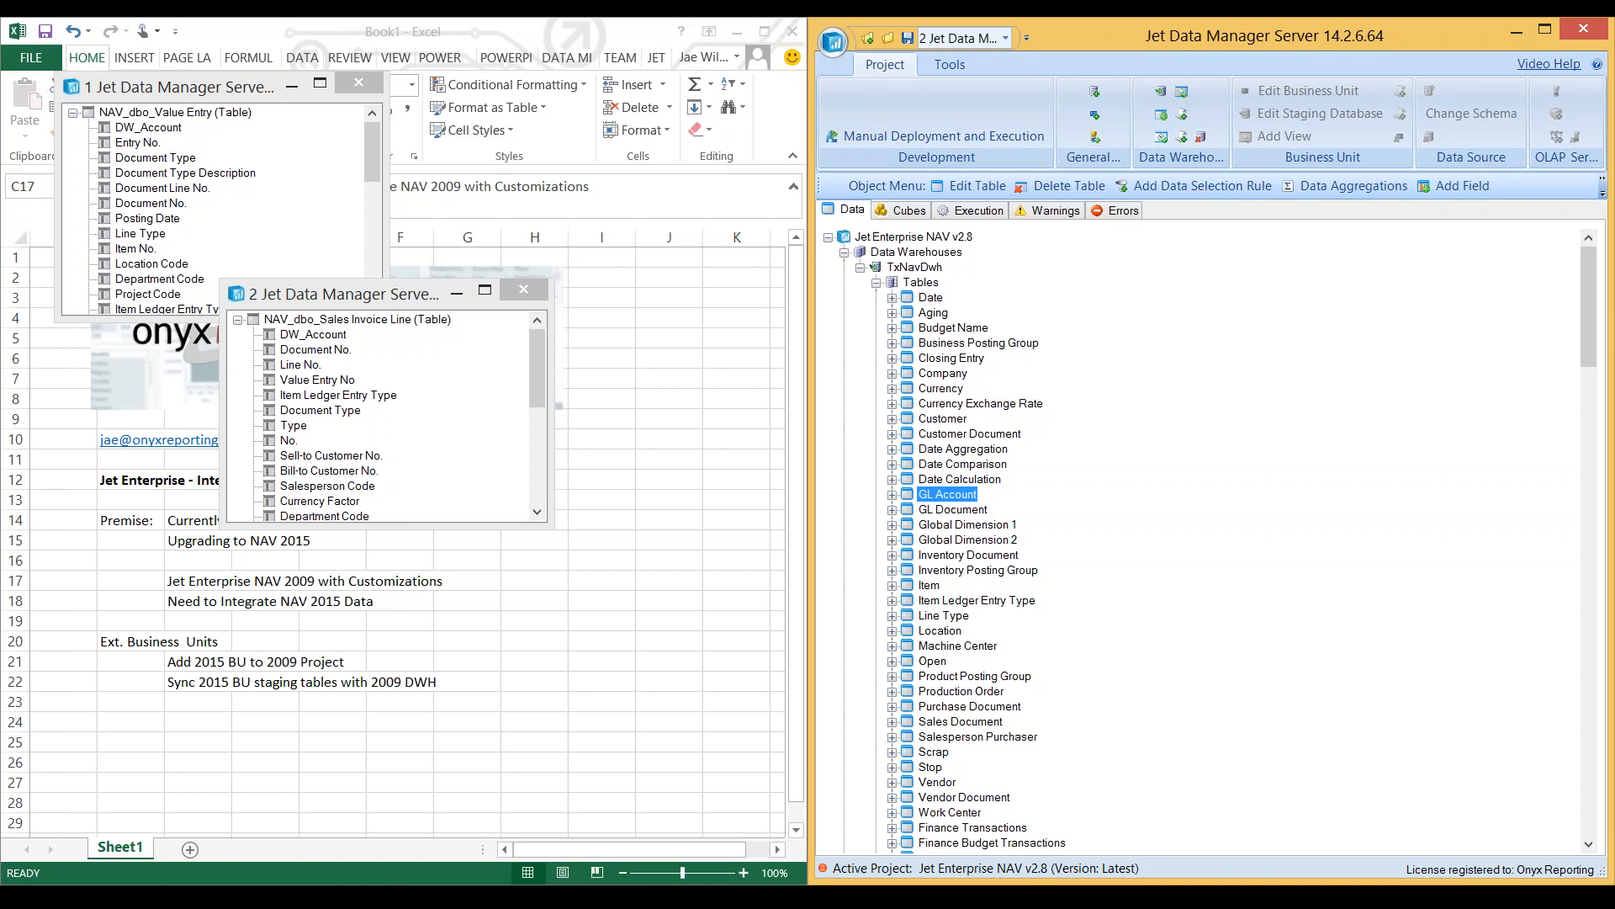
click(230, 581)
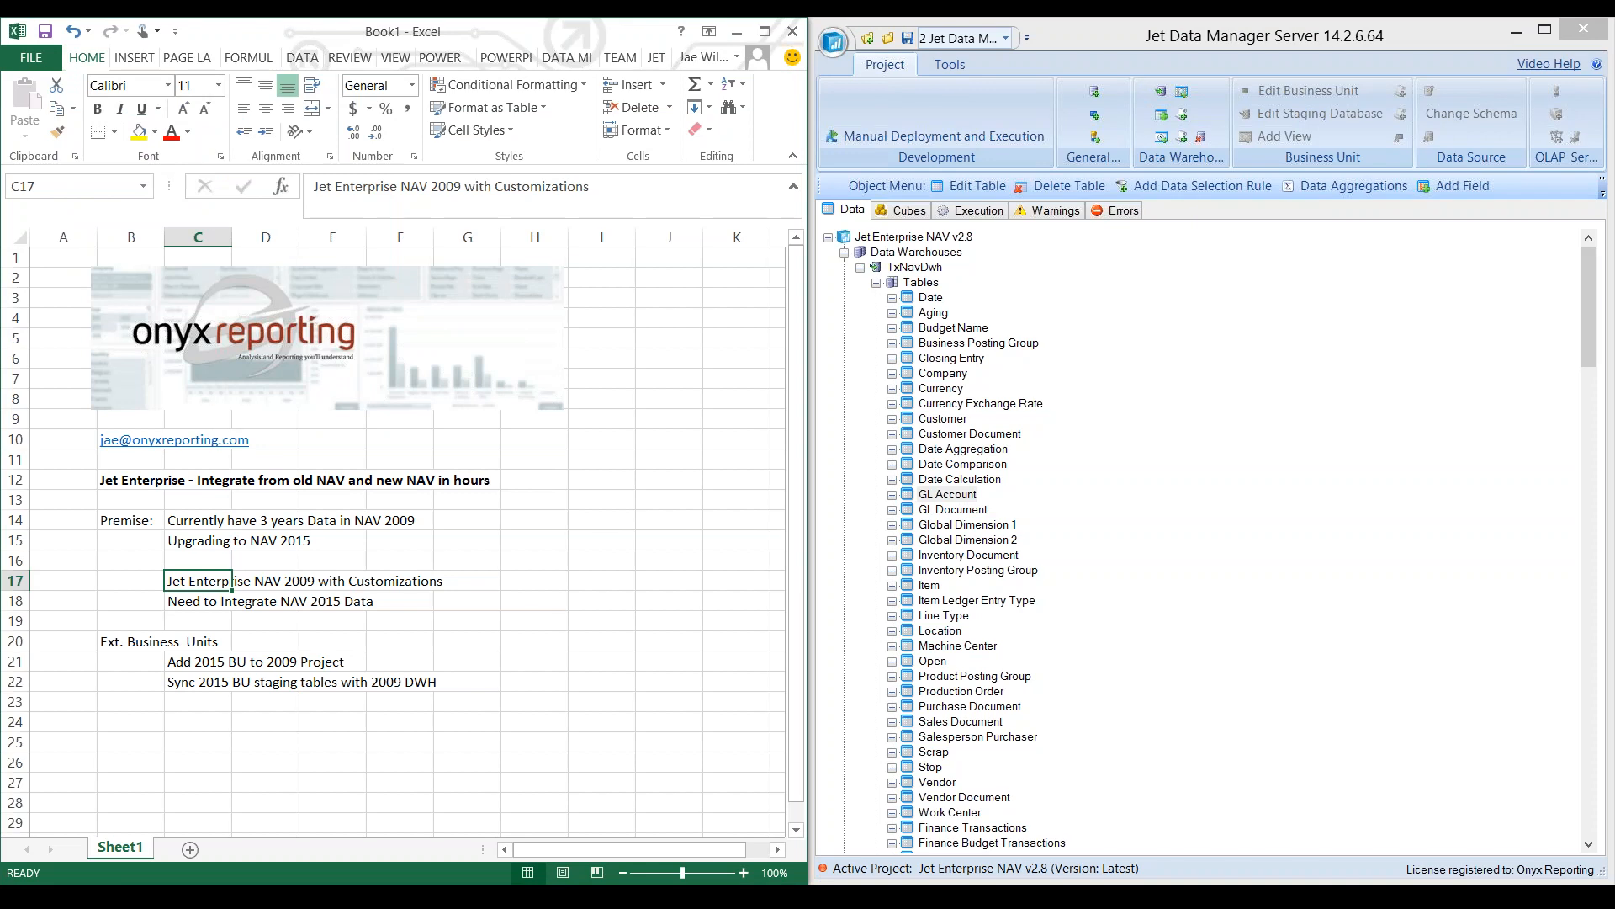
click(163, 480)
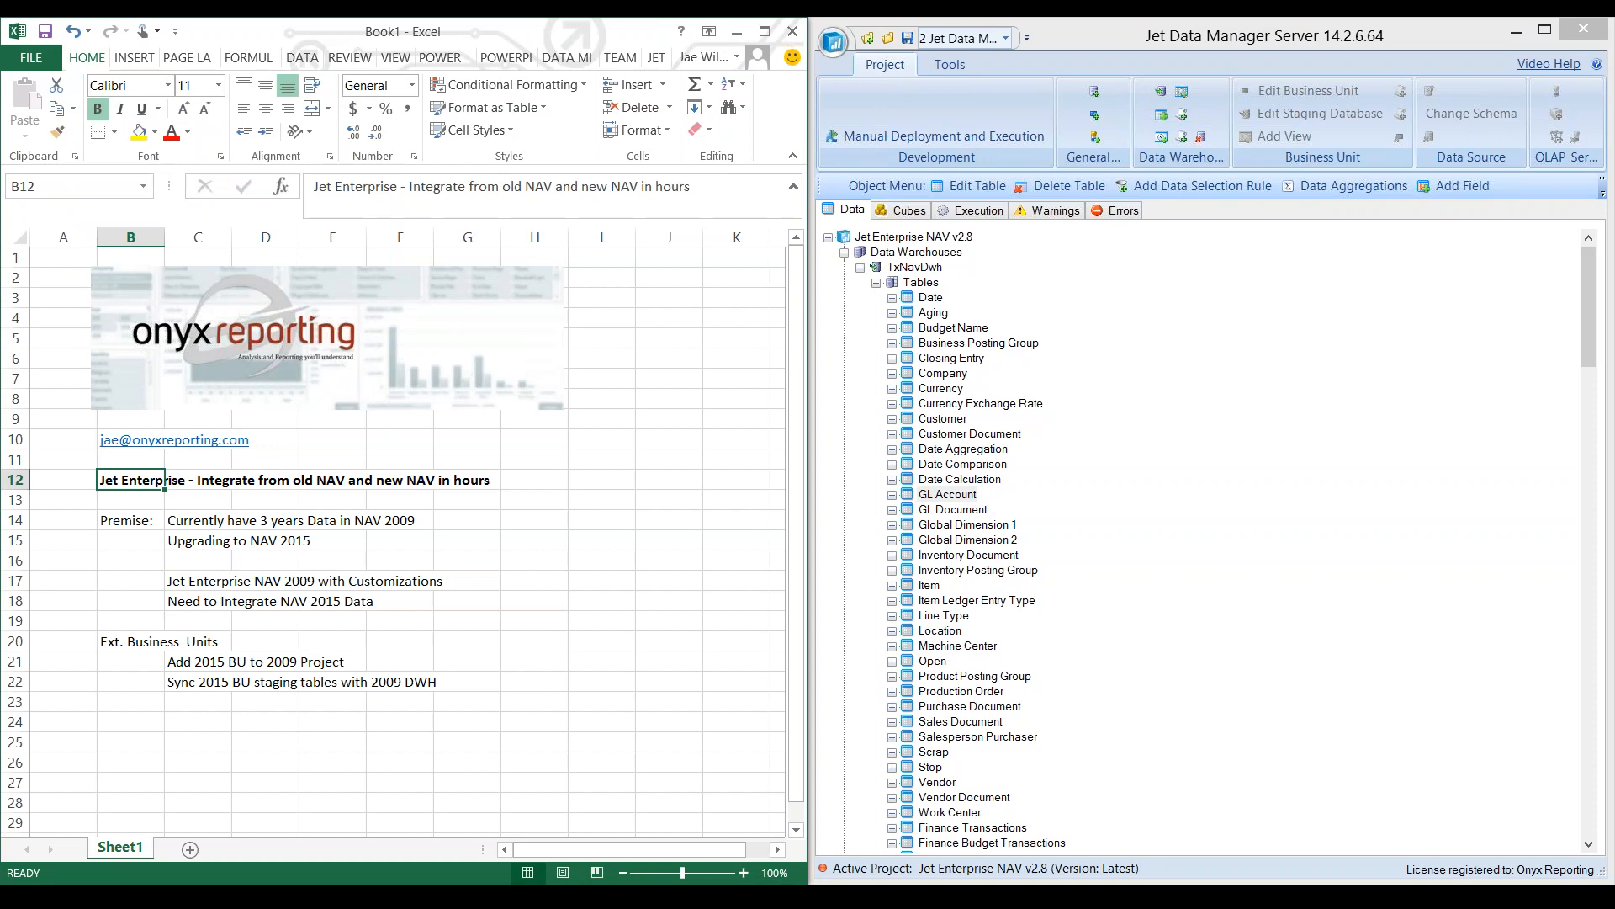
click(162, 641)
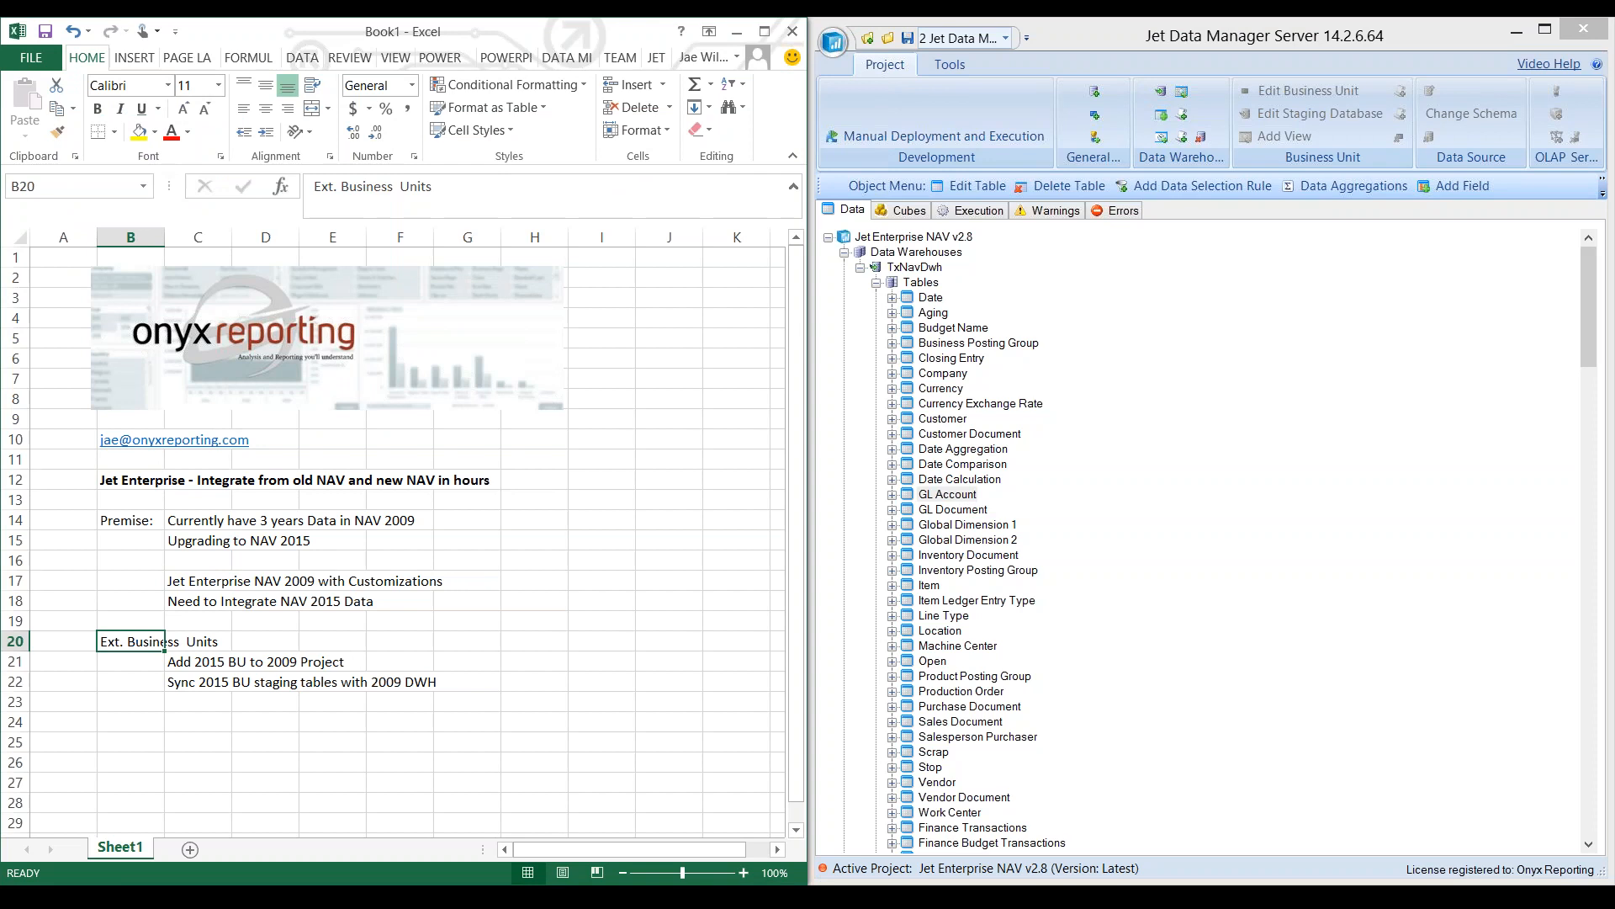
key(alt+Tab)
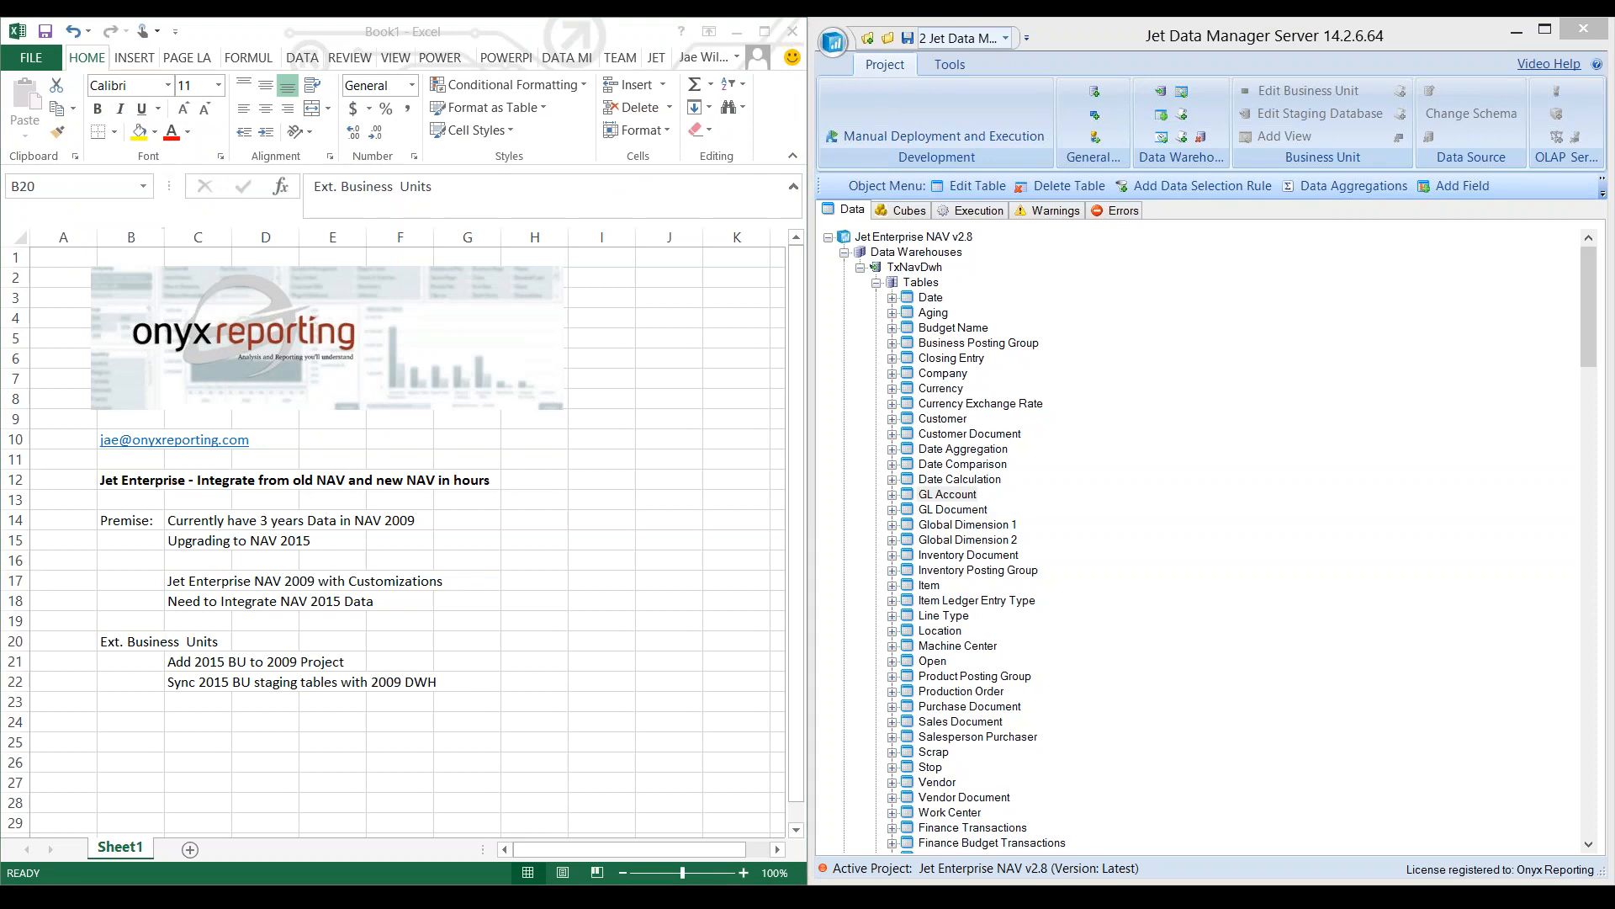